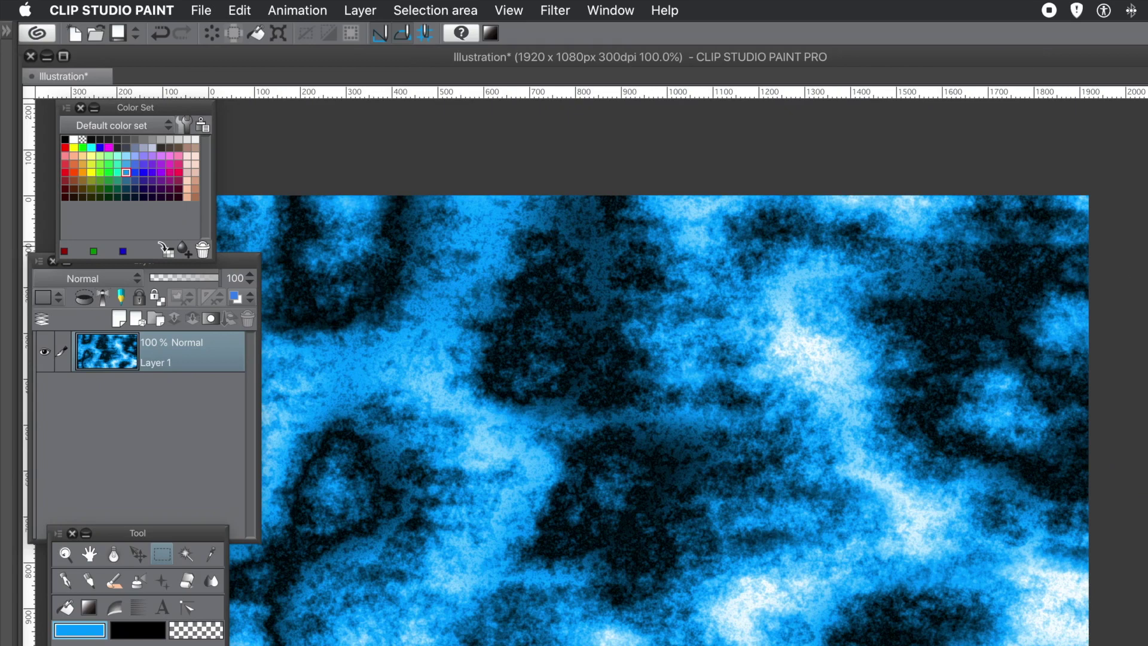
Step: Undo the blue cloud fill, leaving Layer 1 empty on a white canvas
{"action": "key", "text": "super+z"}
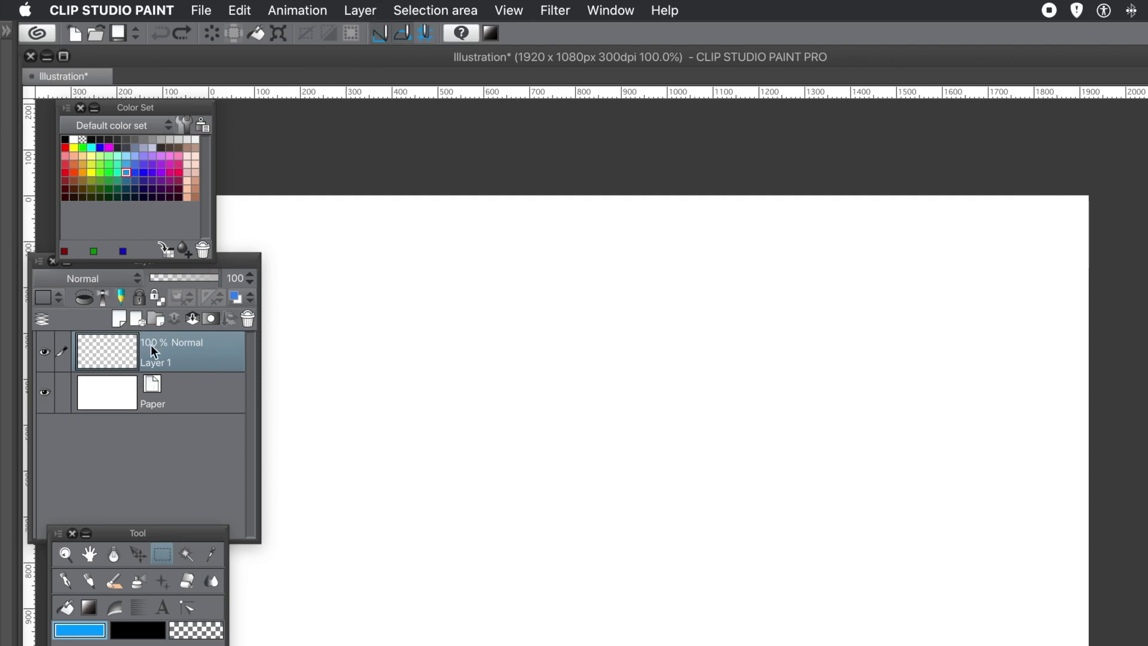
Step: Create a new empty raster layer, Layer 2, using Layer > New Raster Layer
{"action": "left_click", "coordinate": [360, 10]}
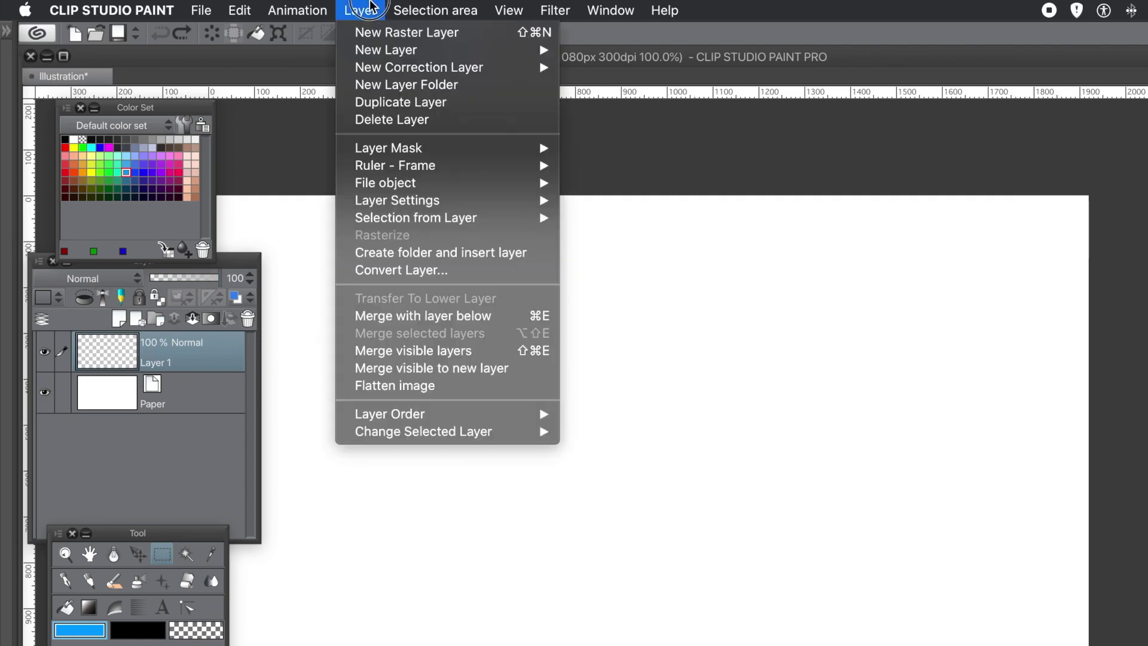
{"action": "left_click", "coordinate": [421, 37]}
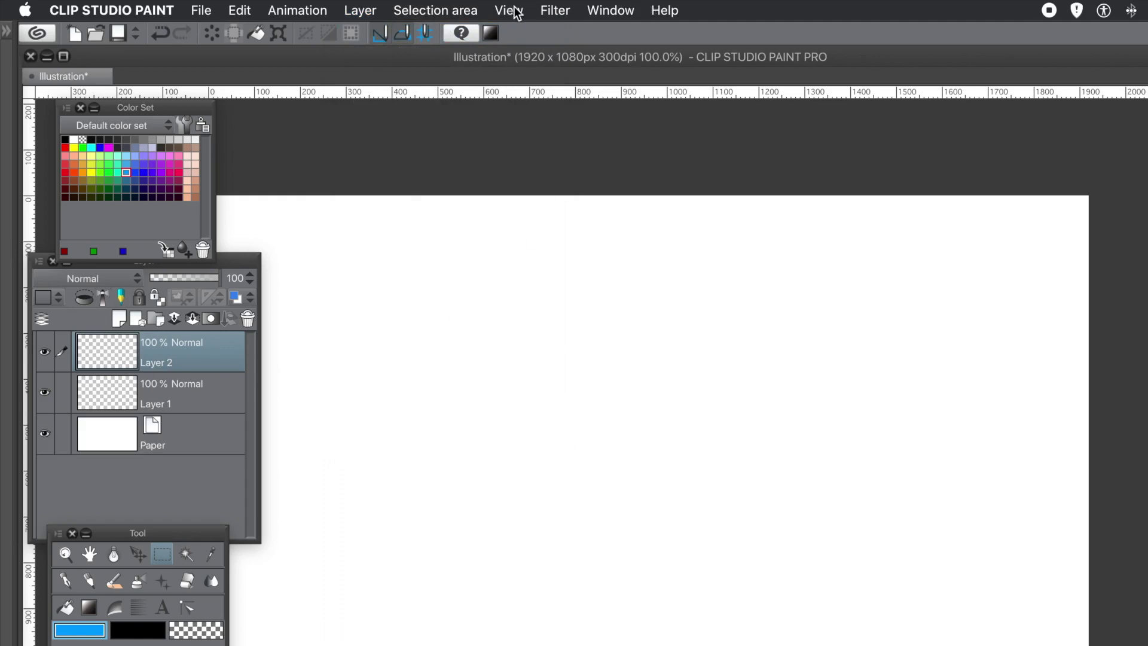
{"action": "left_click", "coordinate": [546, 12]}
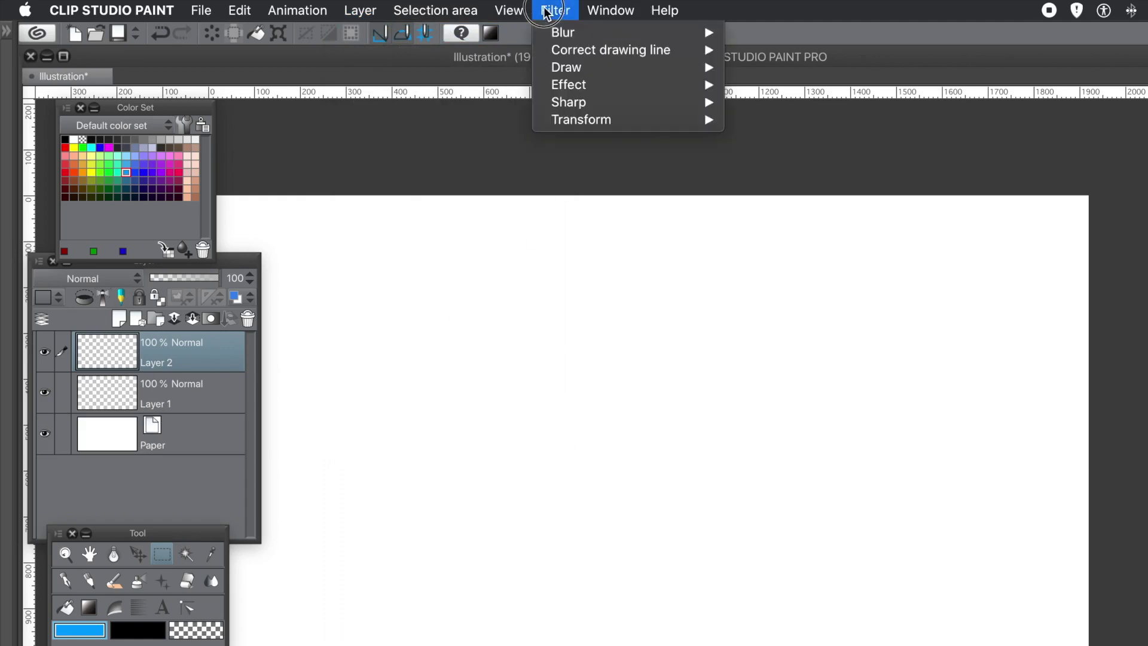
Step: Start the Perlin noise filter on Layer 2 and enlarge the noise Scale
{"action": "mouse_move", "coordinate": [551, 75]}
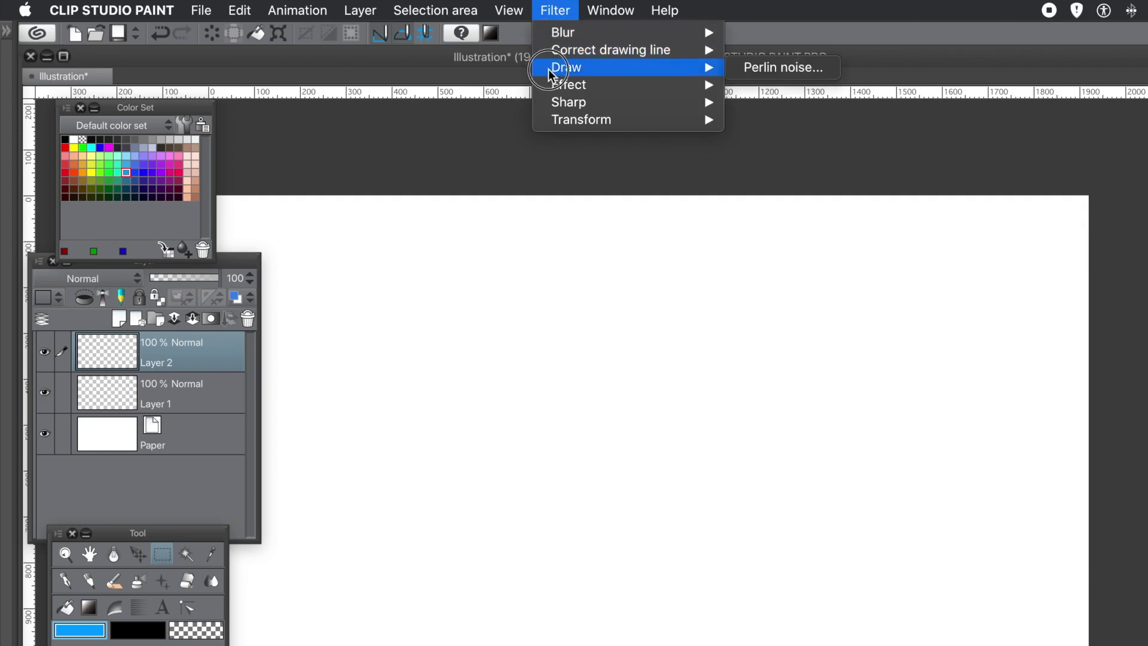
{"action": "left_click", "coordinate": [763, 70]}
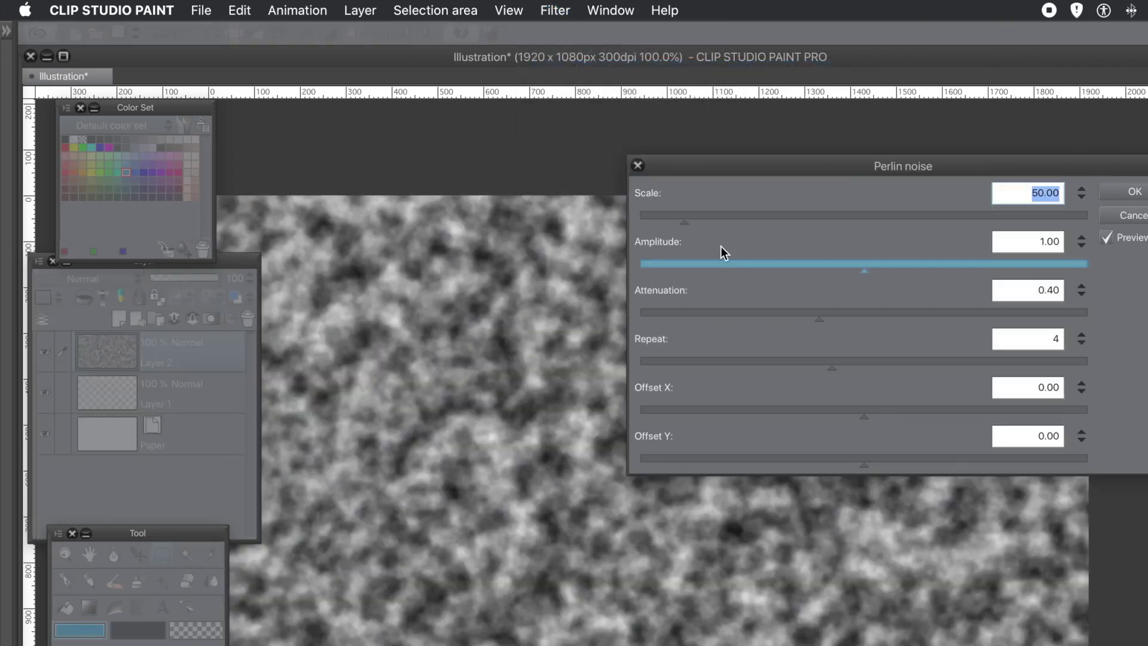
{"action": "left_click_drag", "start_coordinate": [716, 170], "coordinate": [560, 288]}
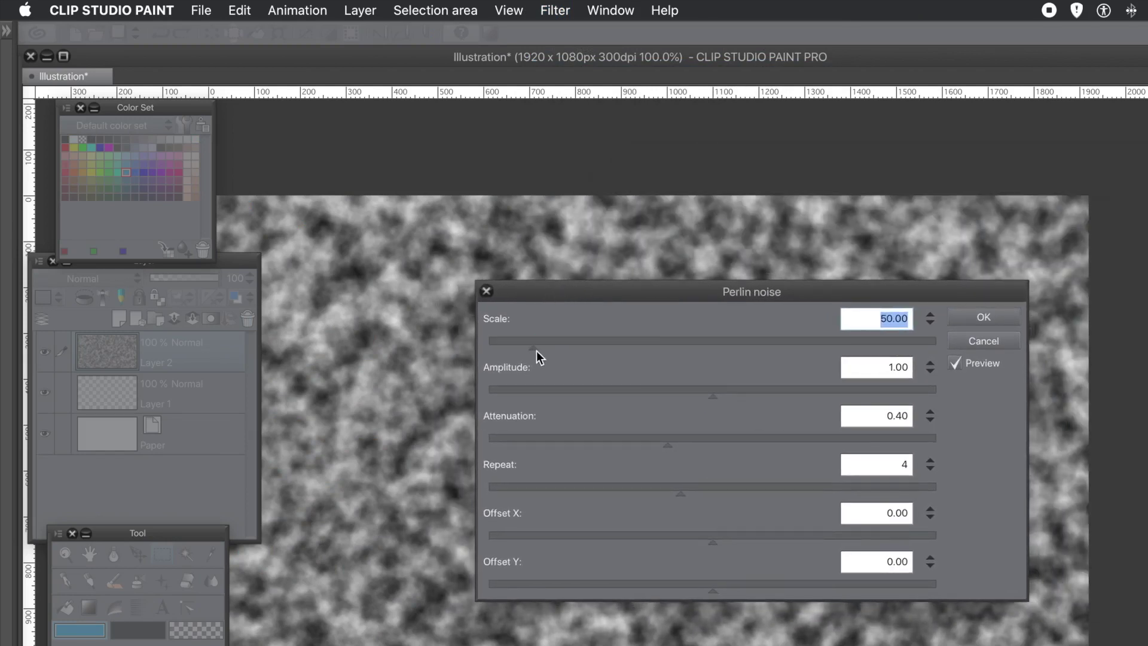
{"action": "left_click_drag", "start_coordinate": [536, 349], "coordinate": [799, 365]}
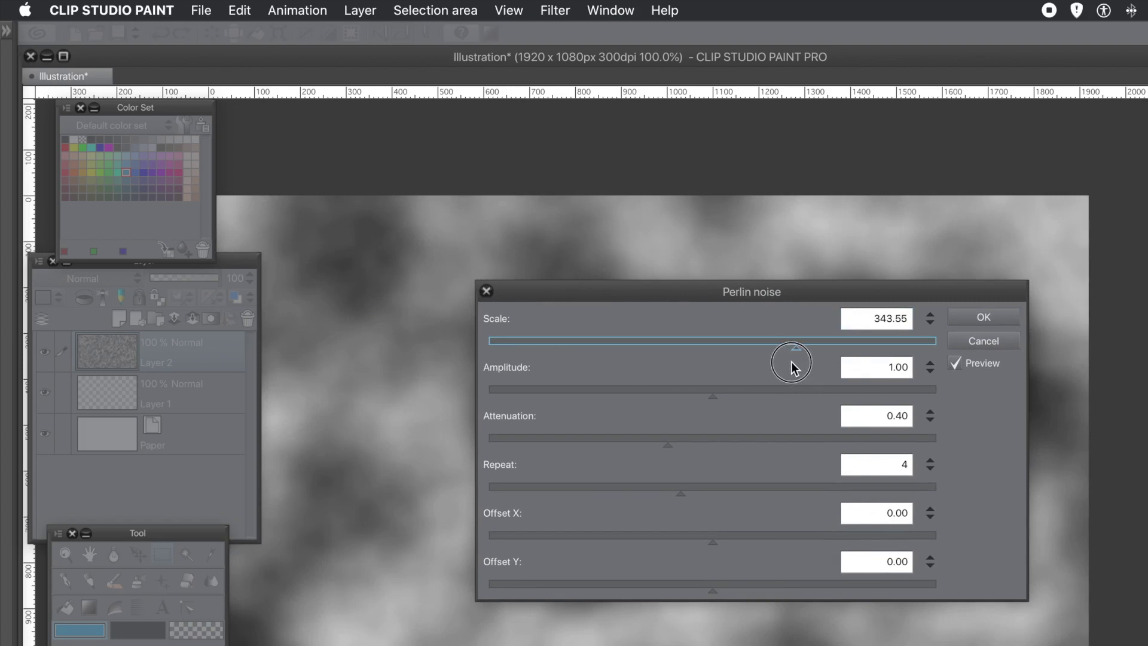
{"action": "left_click", "coordinate": [797, 340]}
Step: Tune the noise to Amplitude 2.00, Scale 231.07 and Attenuation 0.05
{"action": "left_click_drag", "start_coordinate": [561, 397], "coordinate": [531, 394]}
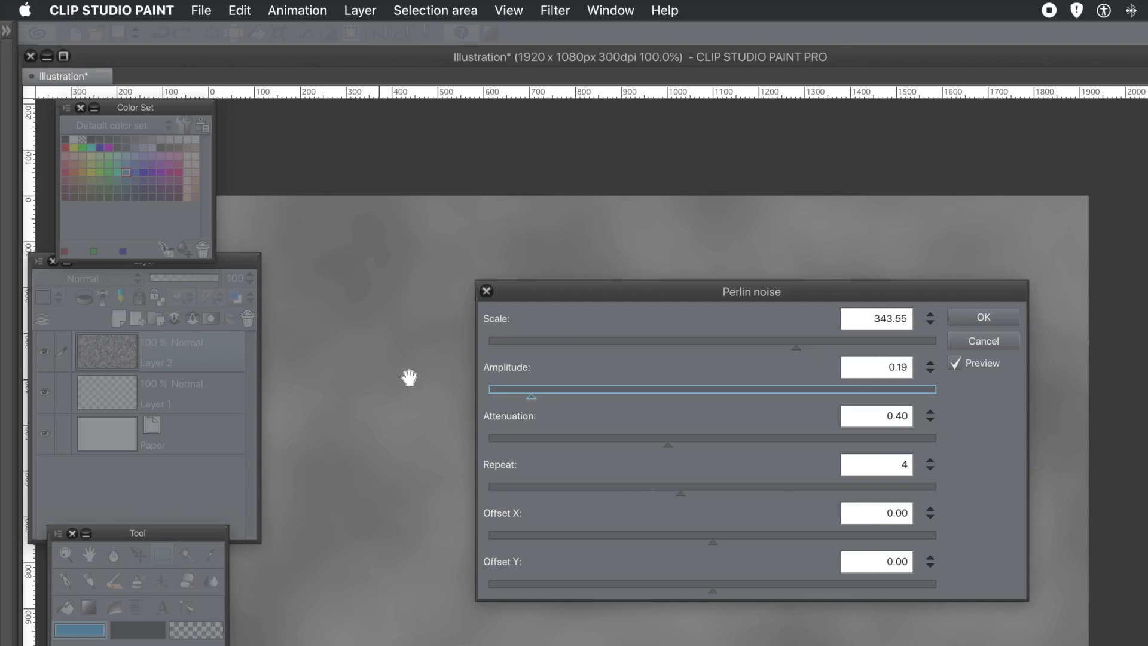
{"action": "left_click_drag", "start_coordinate": [635, 286], "coordinate": [665, 247]}
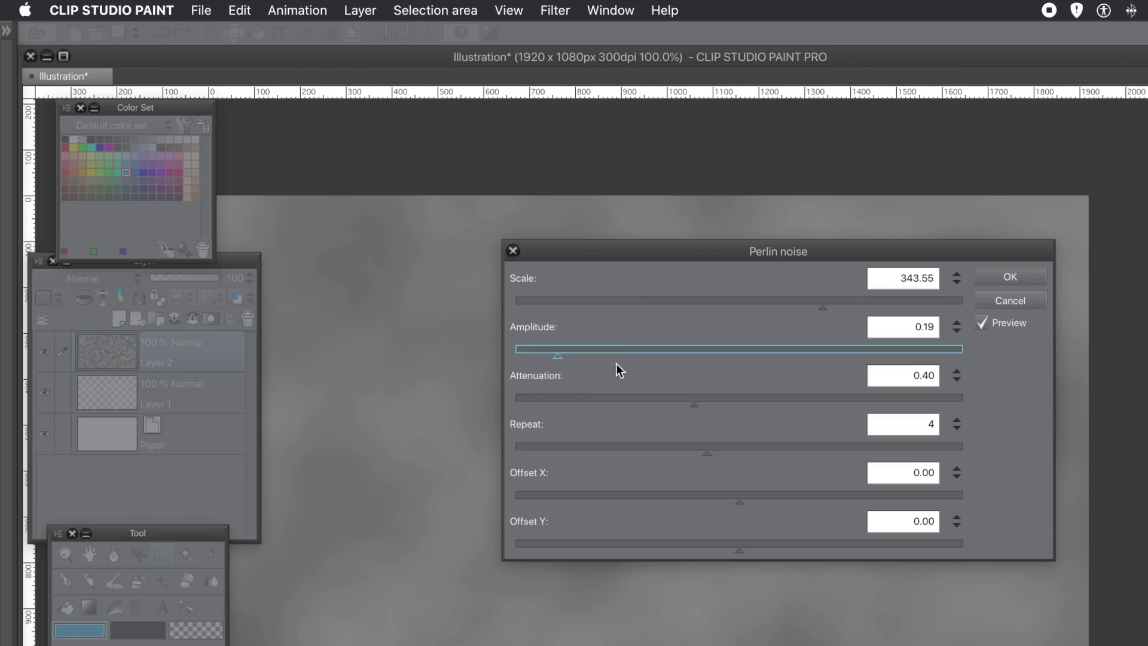
{"action": "left_click_drag", "start_coordinate": [685, 349], "coordinate": [911, 340]}
{"action": "left_click_drag", "start_coordinate": [982, 350], "coordinate": [984, 349]}
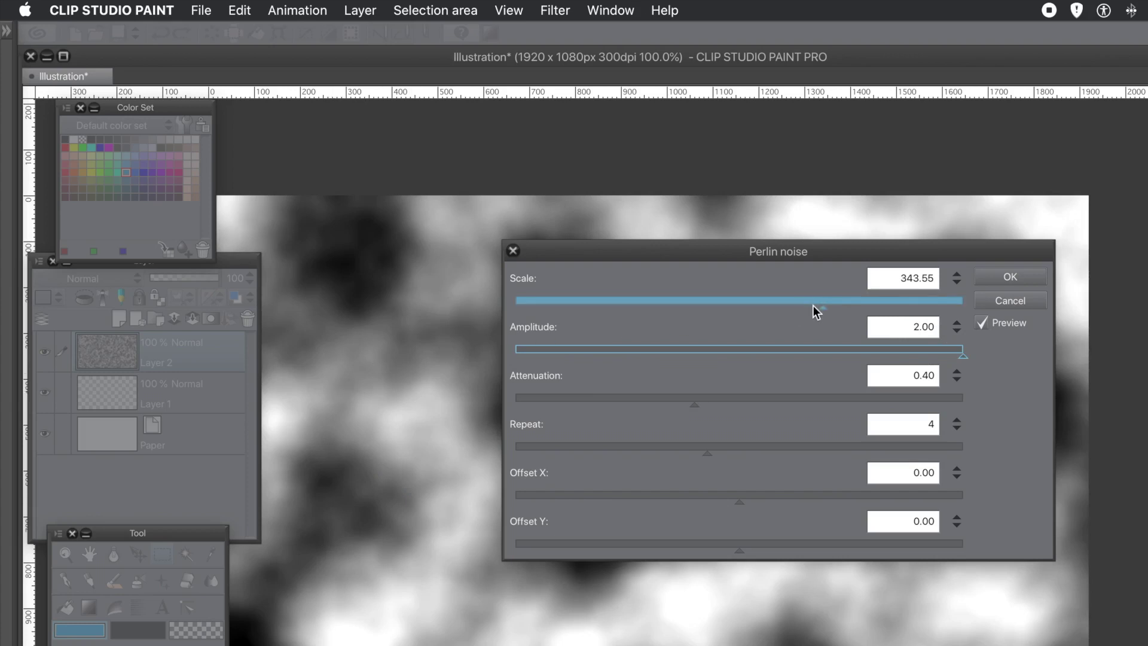
{"action": "left_click_drag", "start_coordinate": [804, 308], "coordinate": [722, 303]}
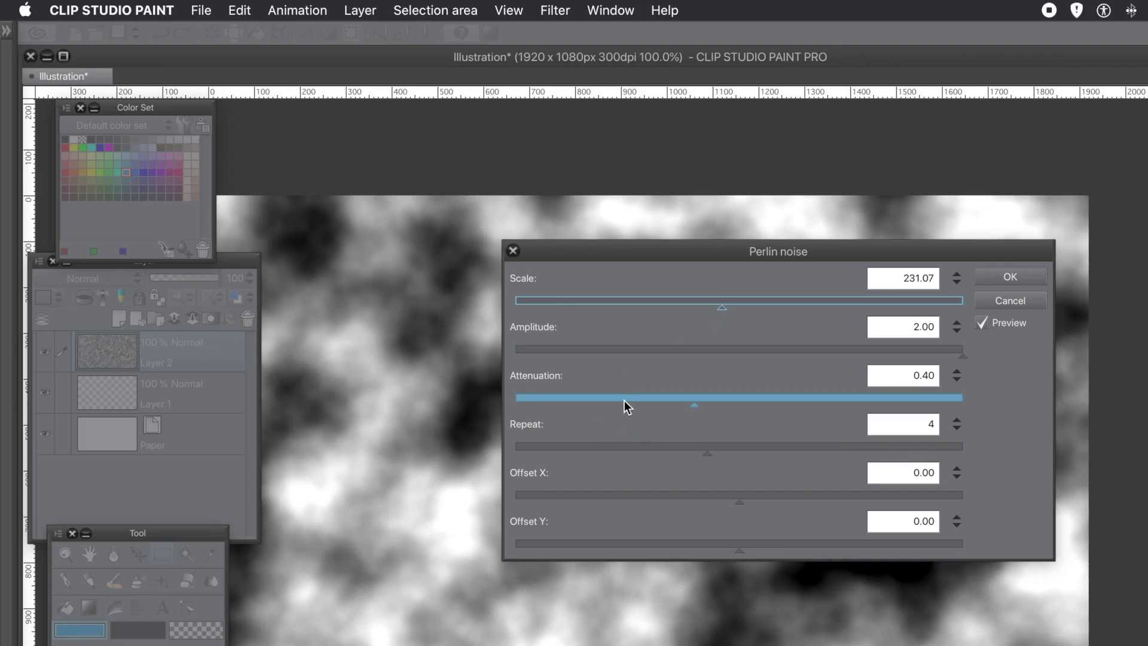
{"action": "left_click_drag", "start_coordinate": [625, 399], "coordinate": [537, 406]}
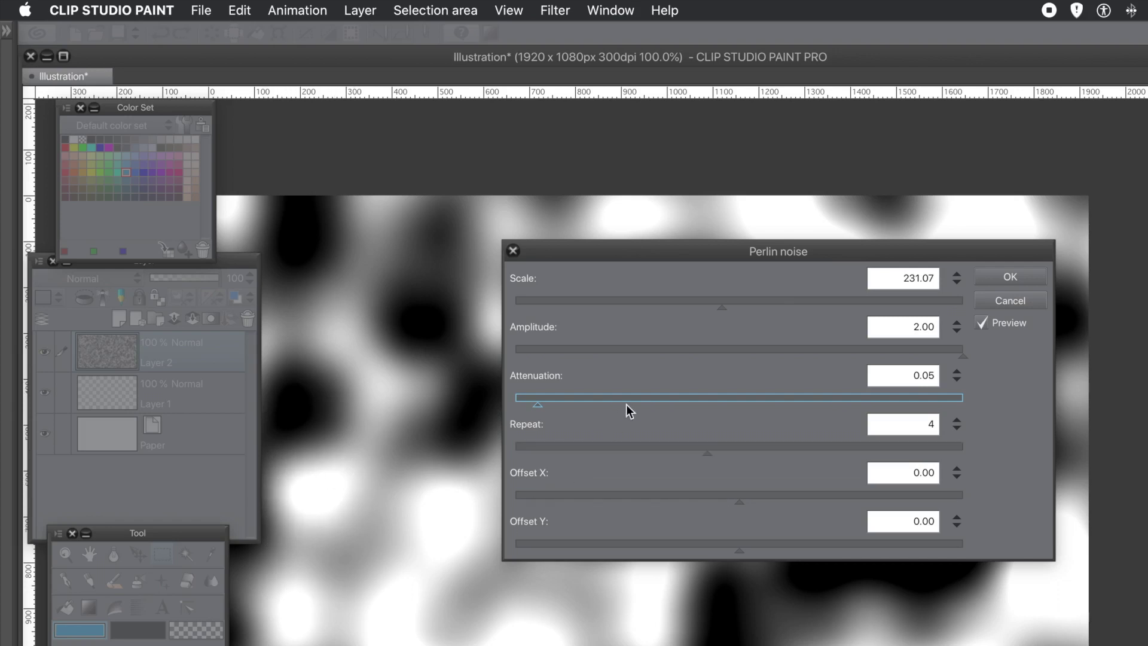
Step: Try several Perlin noise Repeat values, settling on Repeat 7
{"action": "left_click_drag", "start_coordinate": [698, 454], "coordinate": [559, 454]}
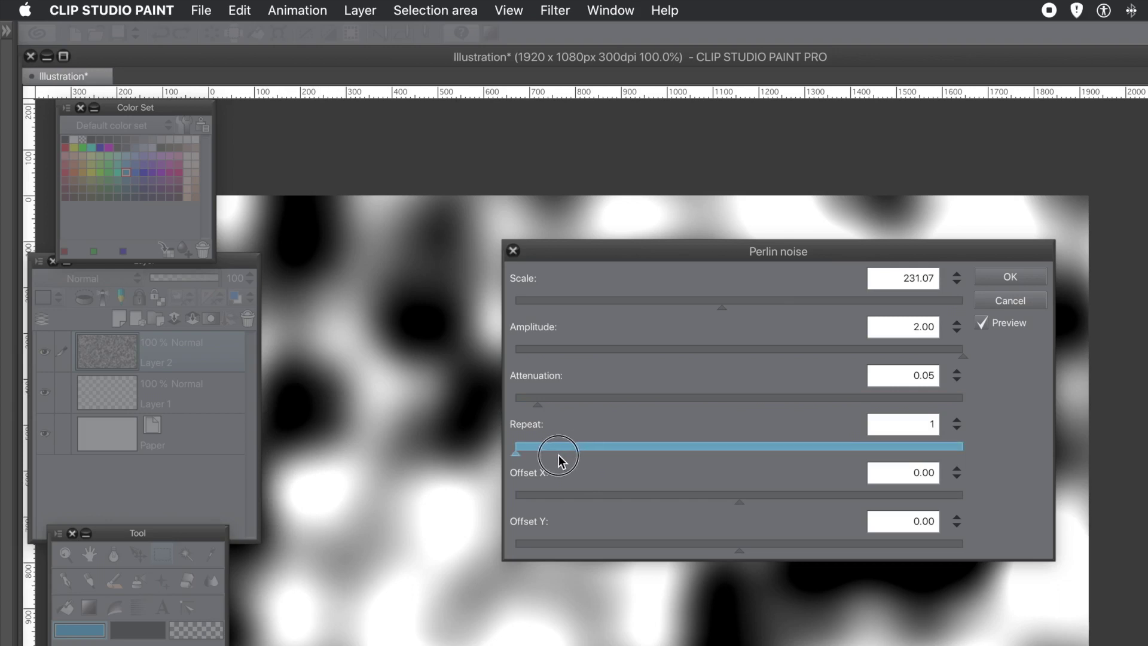
{"action": "left_click", "coordinate": [867, 454]}
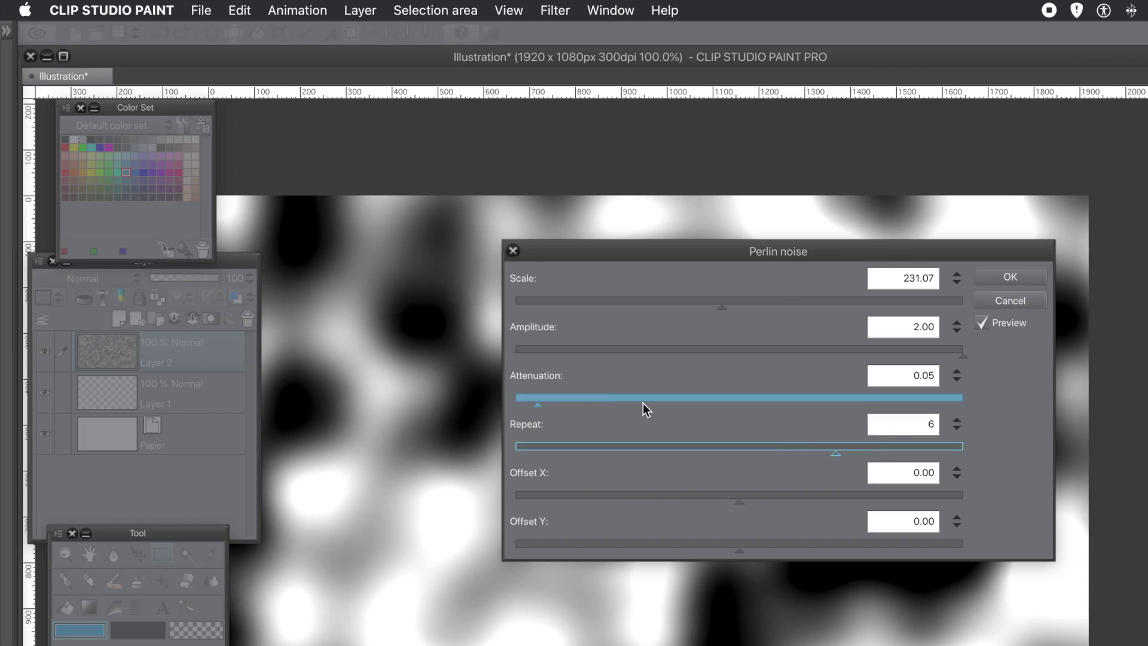
{"action": "left_click", "coordinate": [829, 397]}
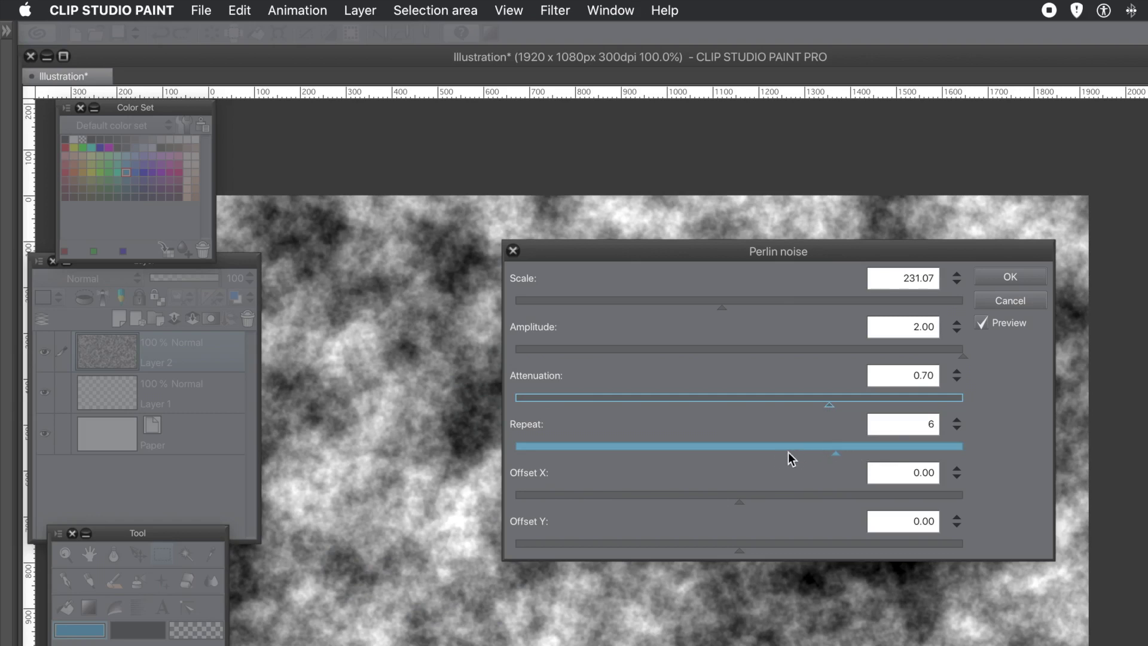
{"action": "left_click", "coordinate": [770, 454]}
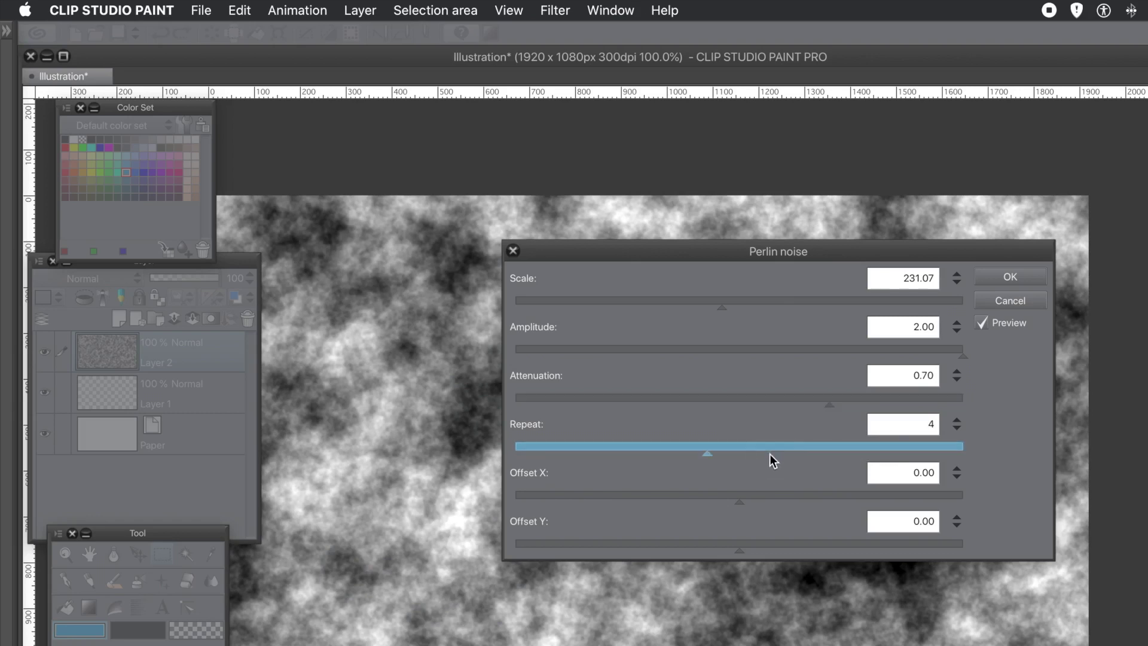
{"action": "left_click", "coordinate": [654, 450]}
{"action": "left_click", "coordinate": [589, 450]}
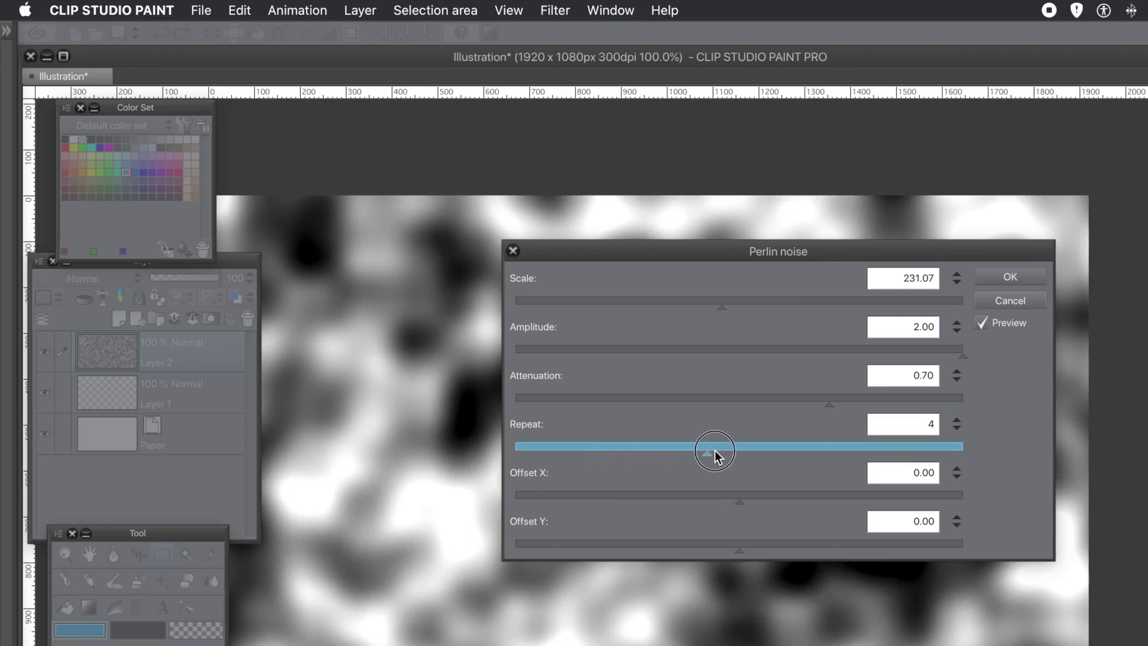
{"action": "left_click", "coordinate": [787, 448]}
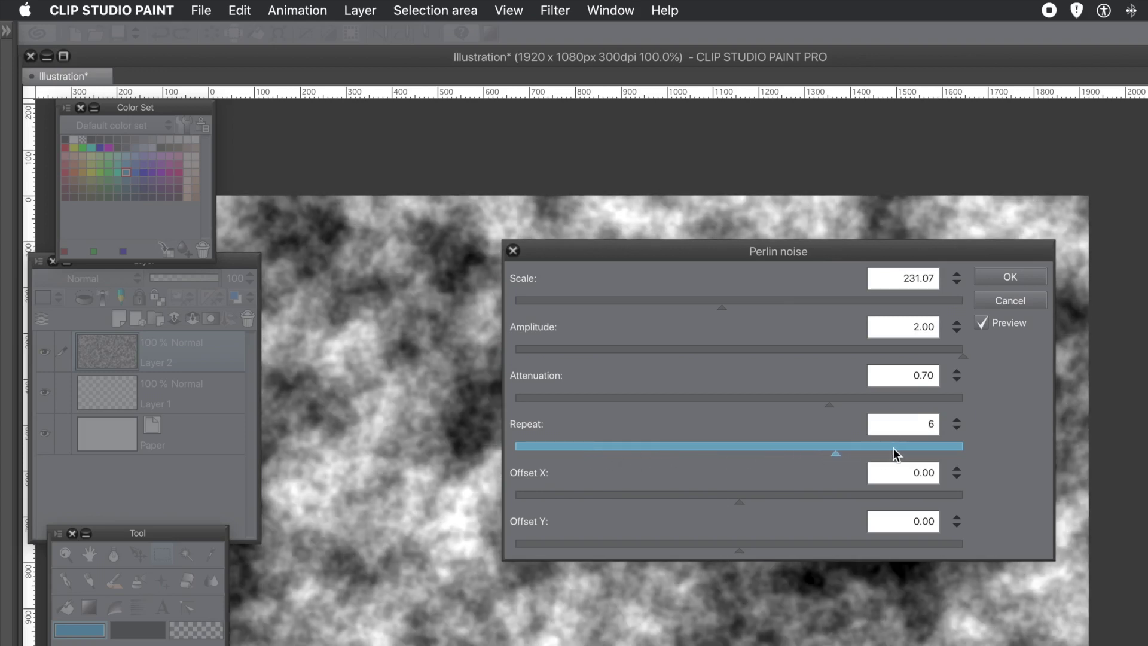
{"action": "left_click", "coordinate": [908, 453]}
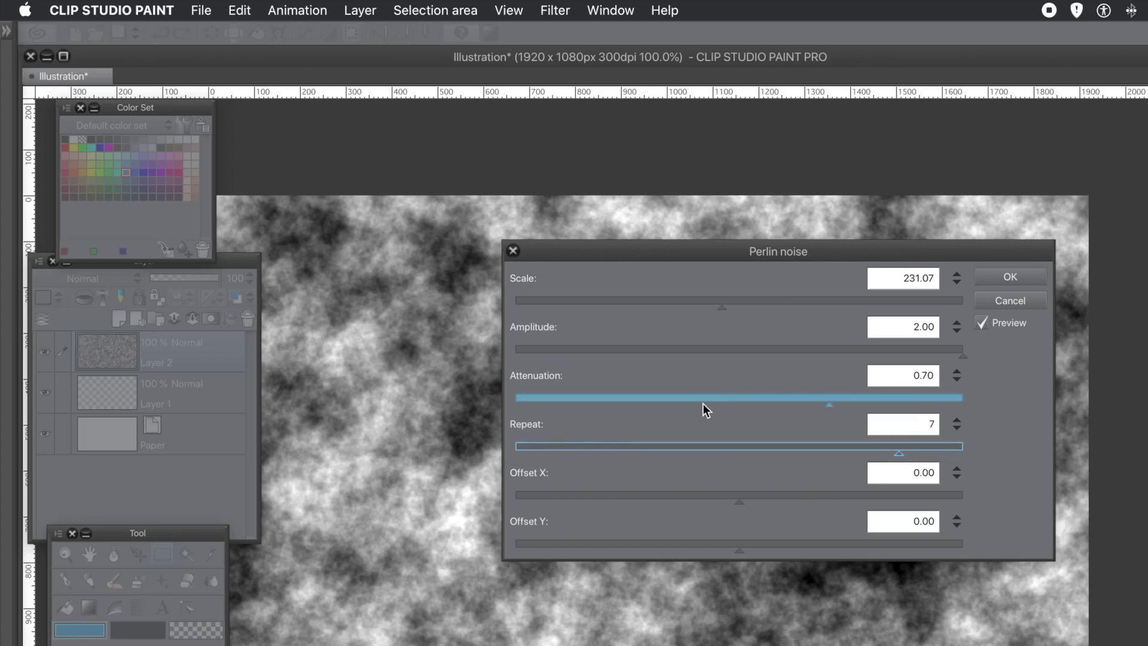
Step: Set Attenuation 0.17, Offset X -545.08, Offset Y -454.92 and apply the noise
{"action": "left_click", "coordinate": [591, 400]}
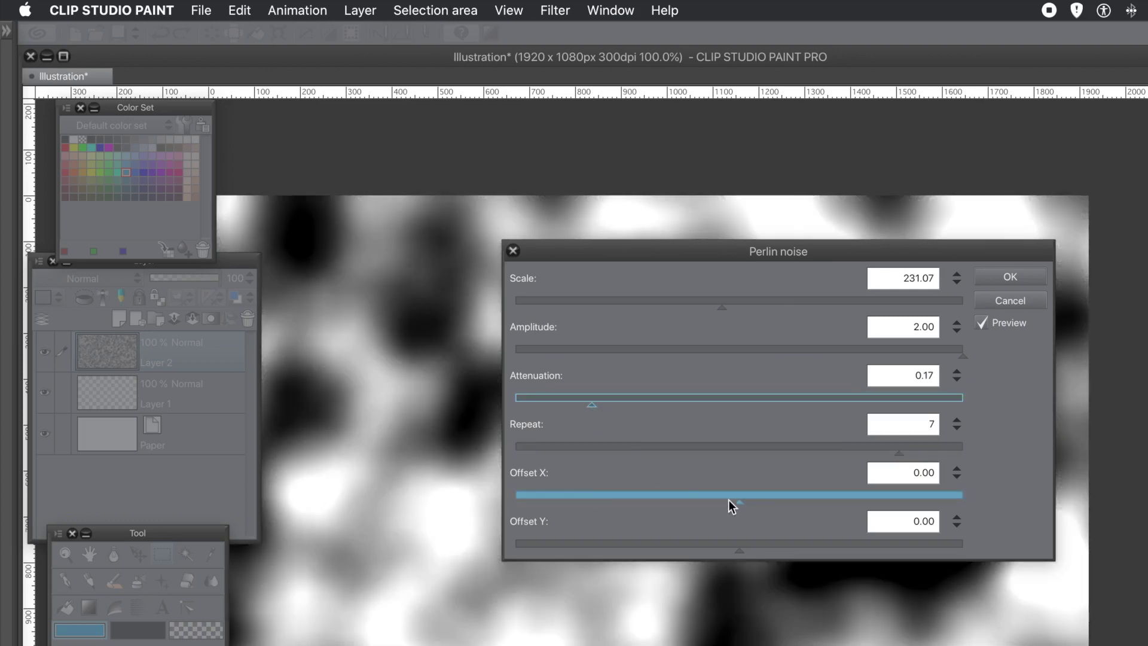
{"action": "left_click", "coordinate": [657, 500]}
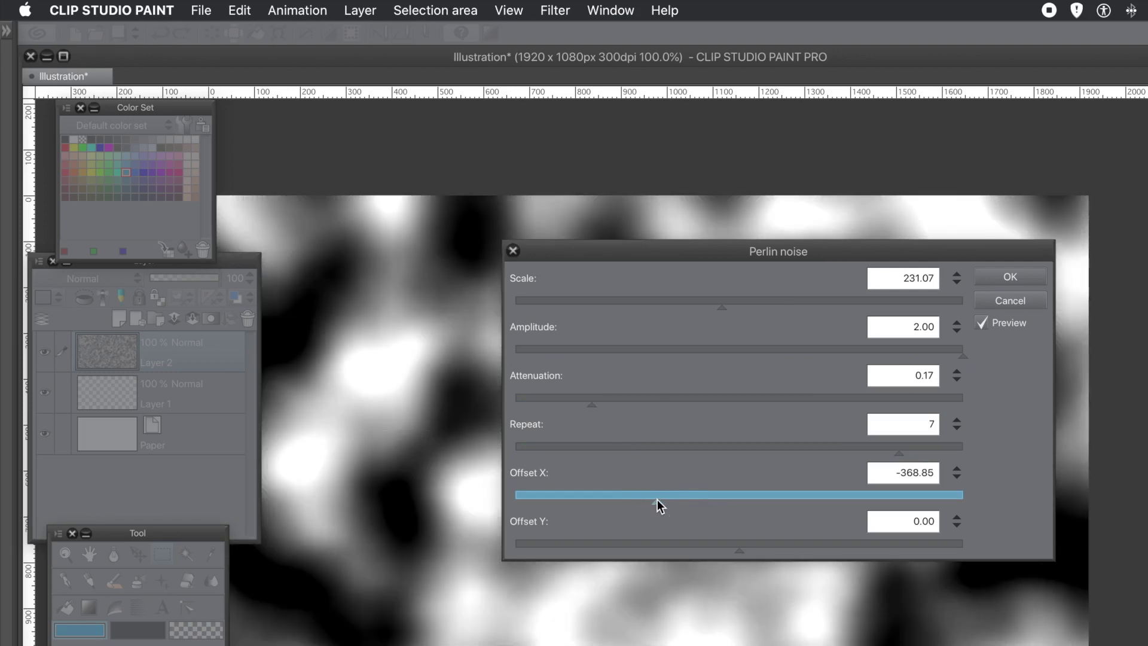
{"action": "left_click", "coordinate": [618, 498]}
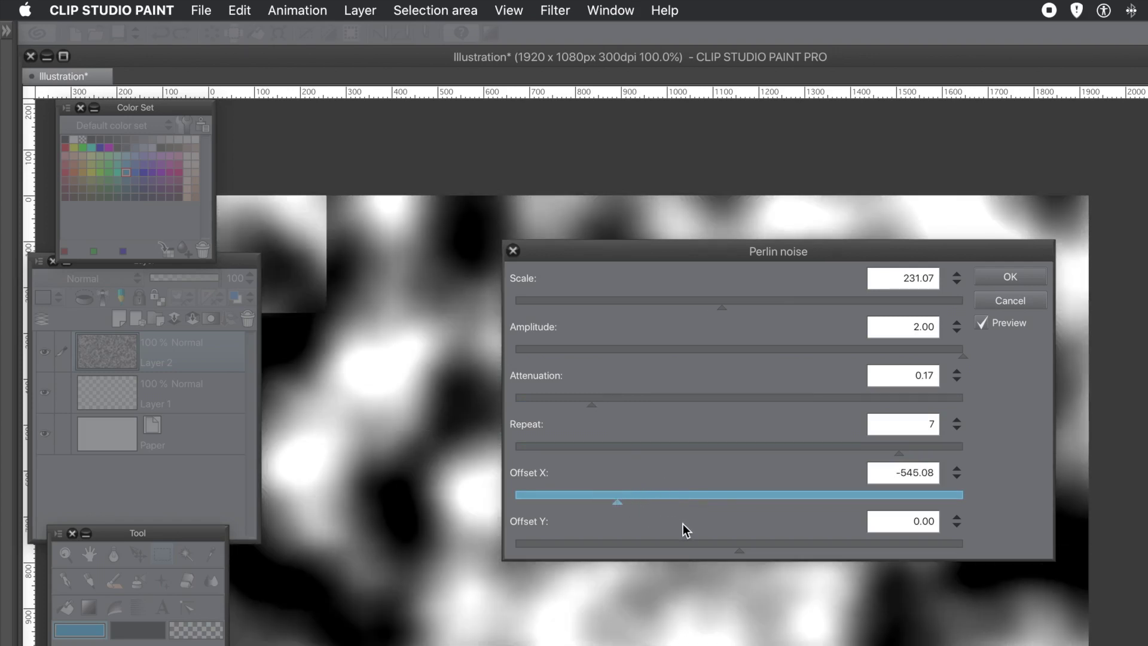
{"action": "left_click", "coordinate": [638, 546]}
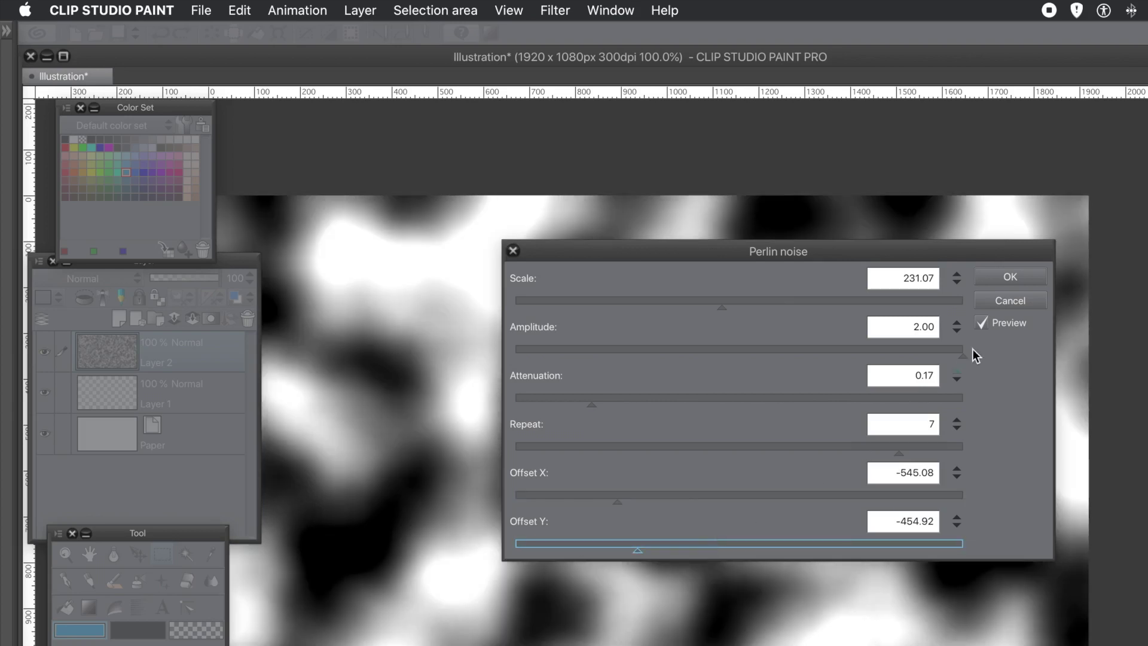
{"action": "left_click", "coordinate": [1009, 278]}
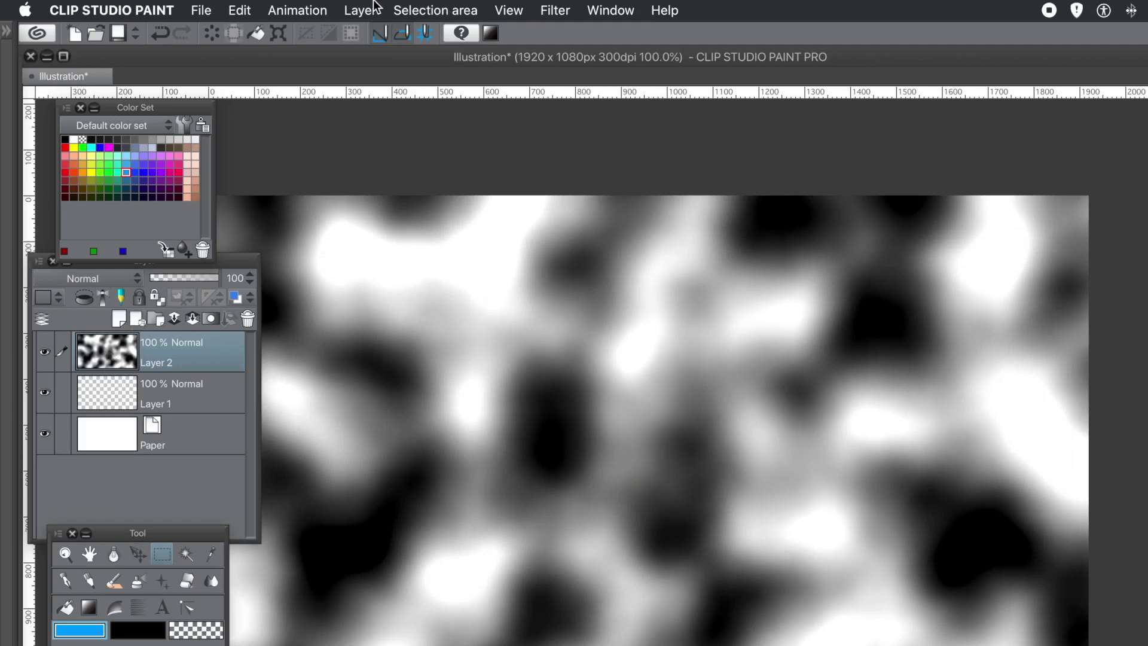
Step: Apply a Motion blur with Area 100 to Layer 2's noise
{"action": "left_click", "coordinate": [555, 9]}
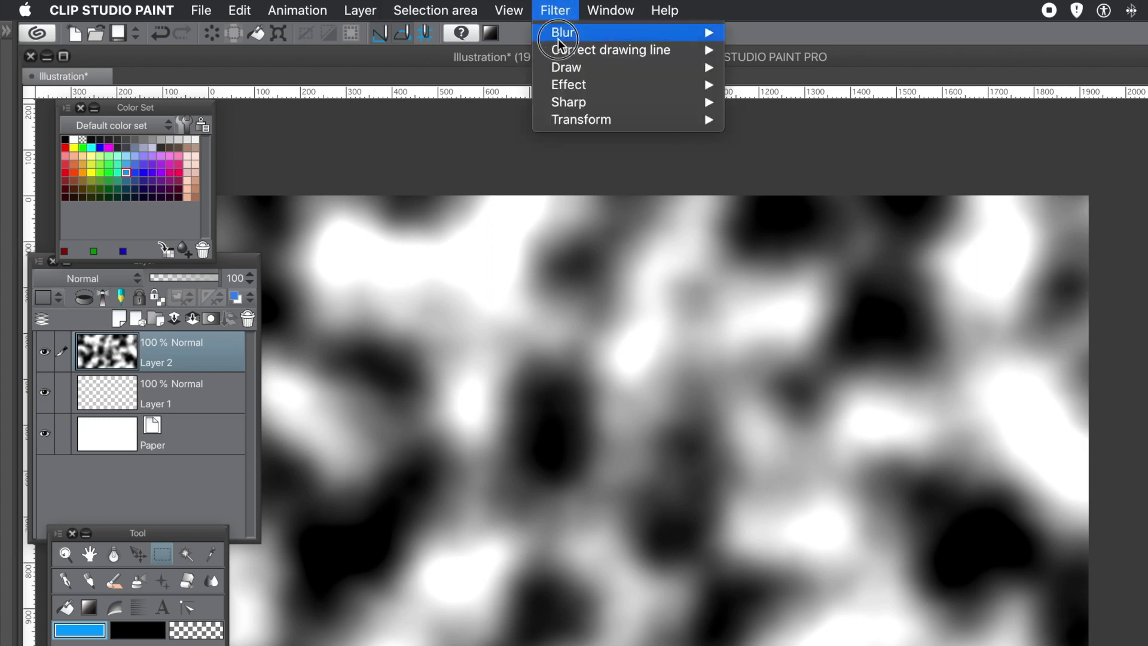
{"action": "mouse_move", "coordinate": [605, 37]}
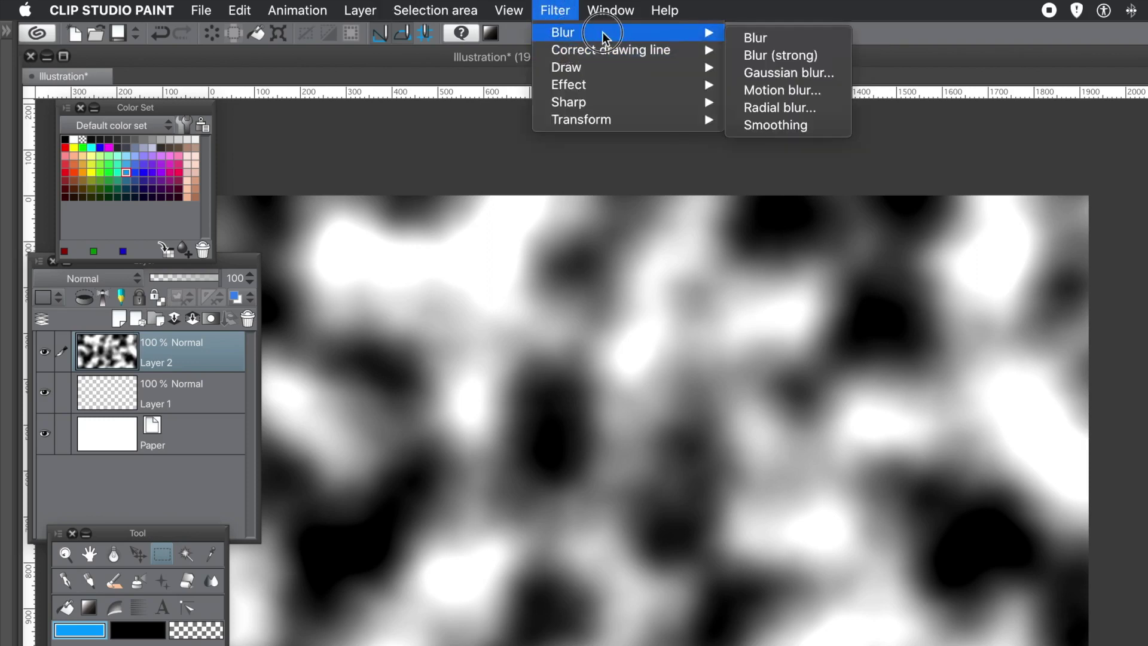
{"action": "left_click", "coordinate": [766, 91]}
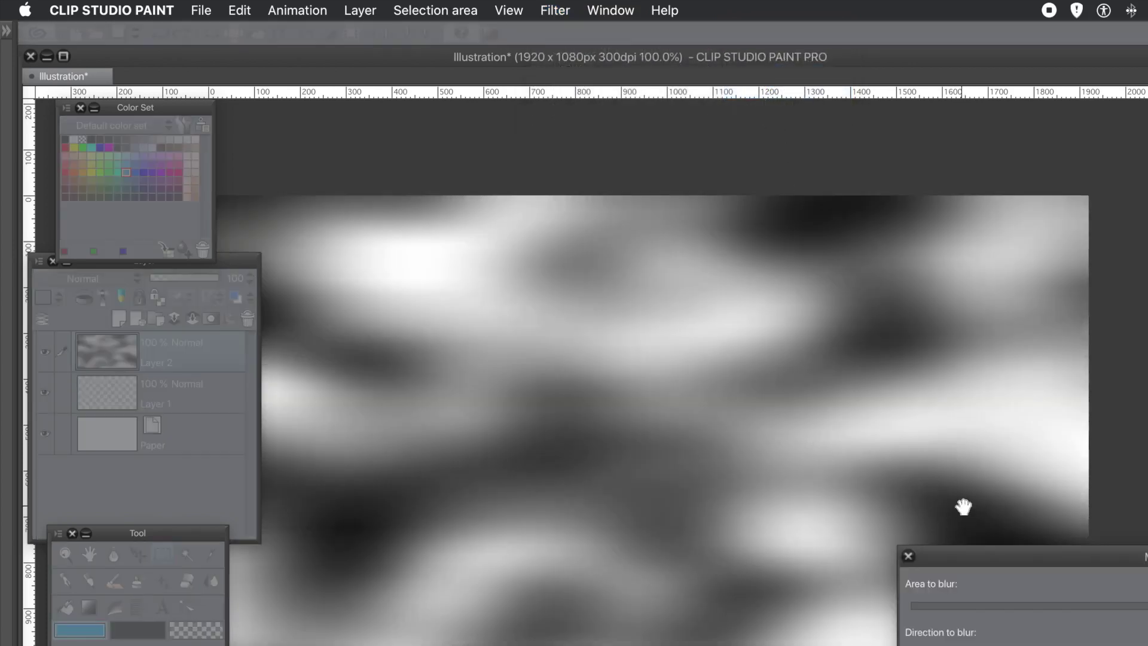
{"action": "left_click_drag", "start_coordinate": [977, 556], "coordinate": [407, 184]}
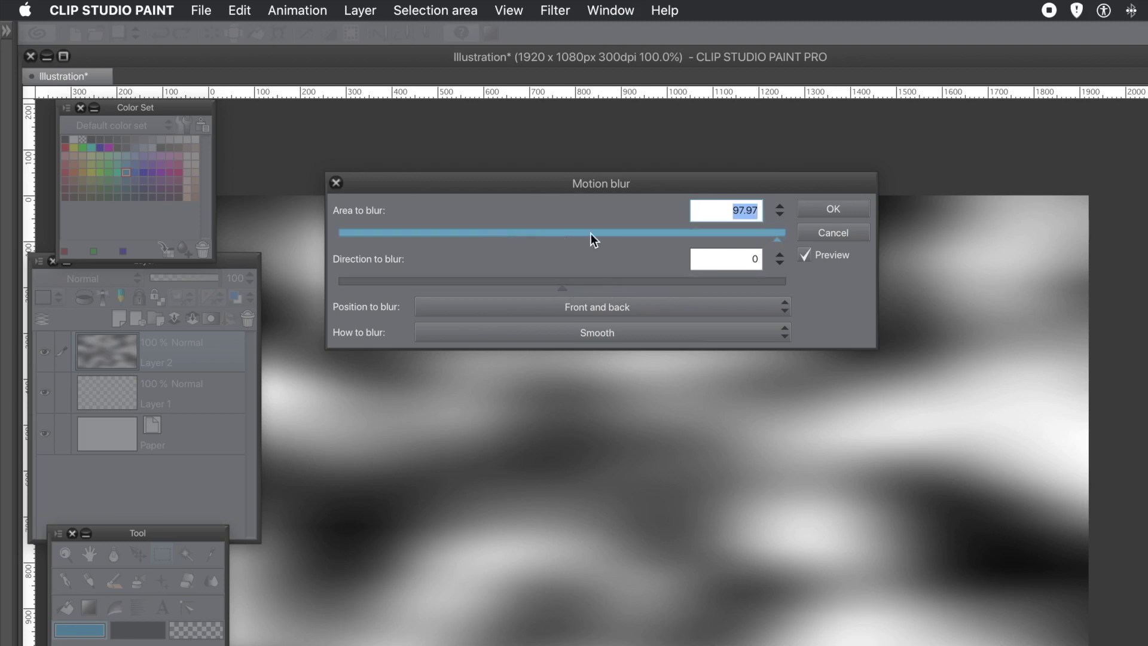
{"action": "left_click_drag", "start_coordinate": [777, 239], "coordinate": [787, 238]}
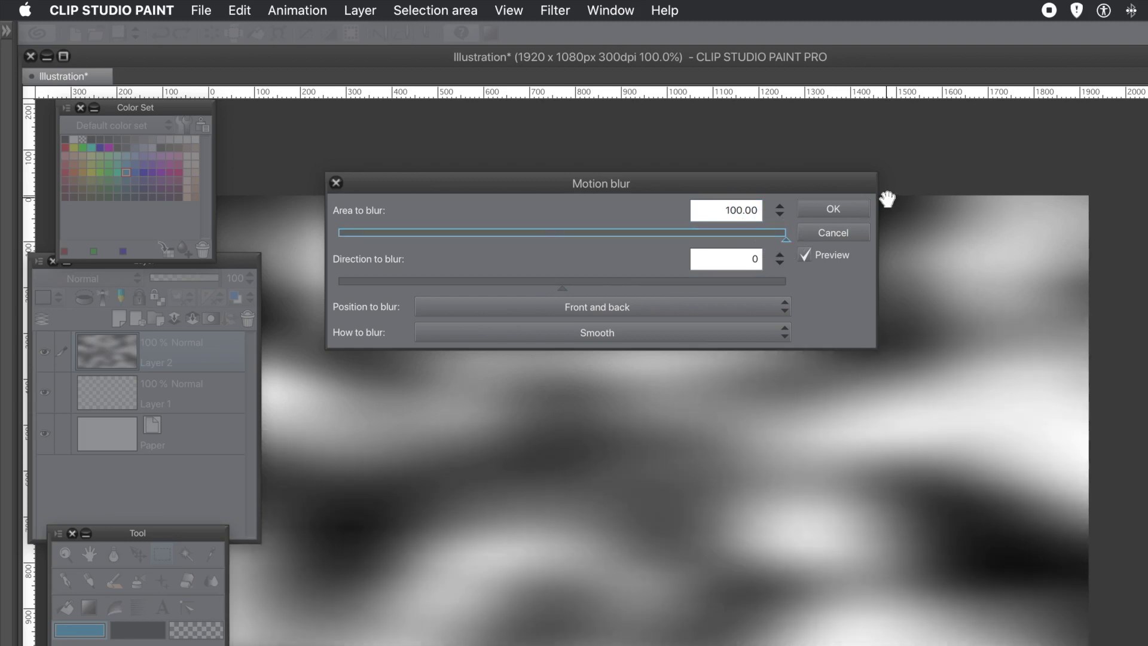
{"action": "left_click", "coordinate": [833, 210]}
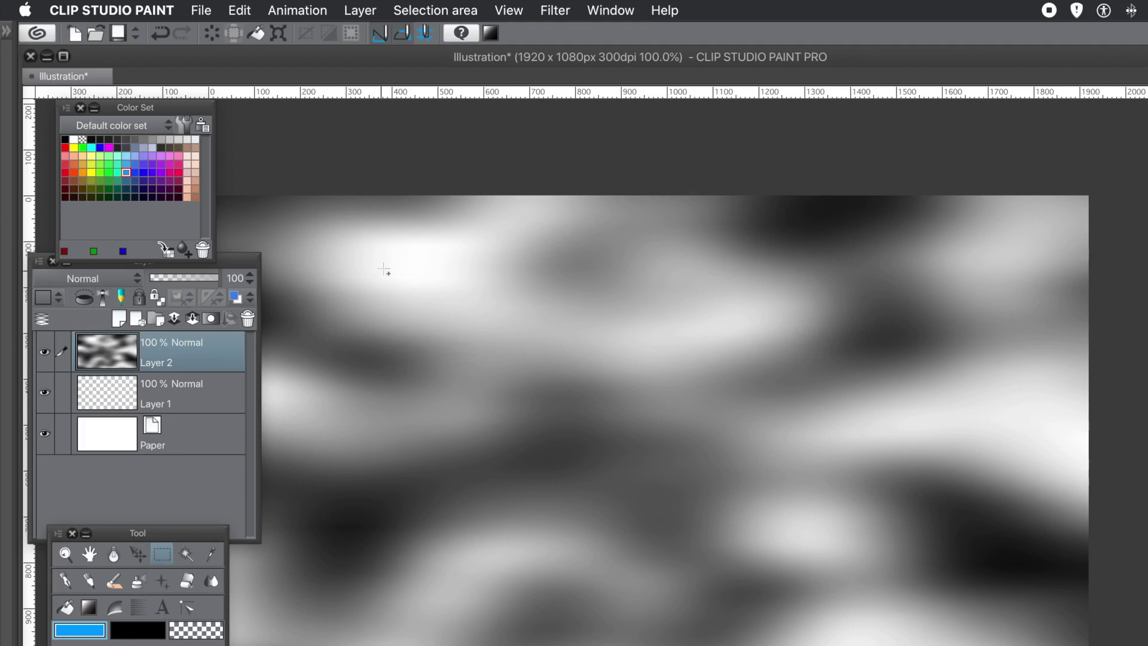
Step: Apply the same full-strength Motion blur to Layer 2 a second time
{"action": "left_click", "coordinate": [542, 12]}
{"action": "mouse_move", "coordinate": [565, 35]}
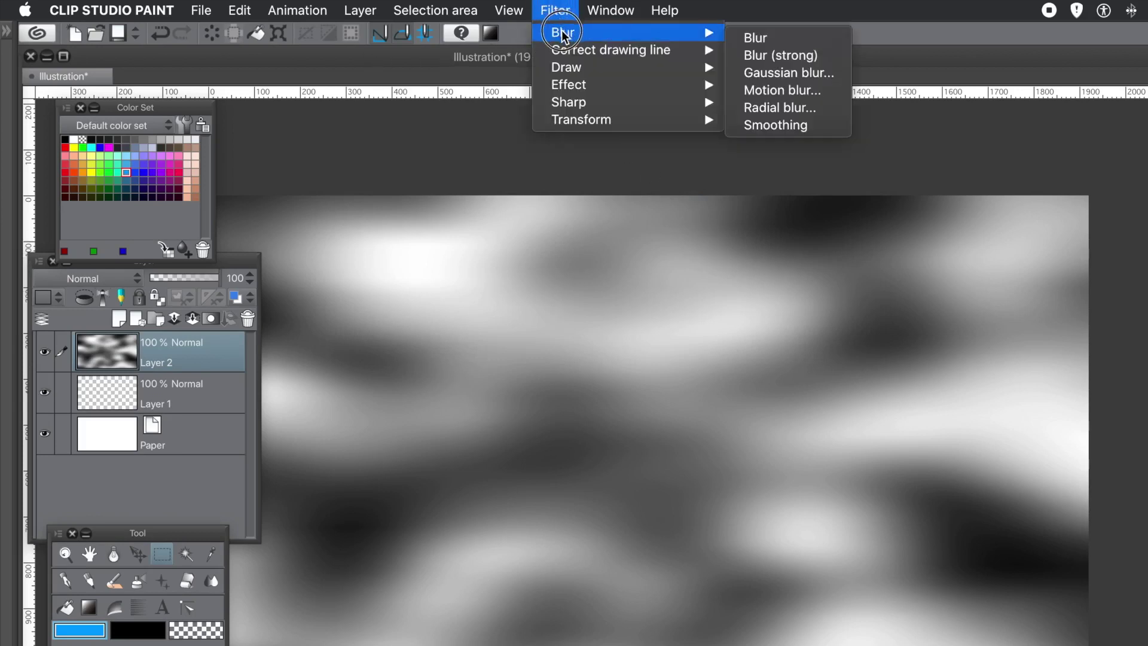
{"action": "left_click", "coordinate": [778, 94]}
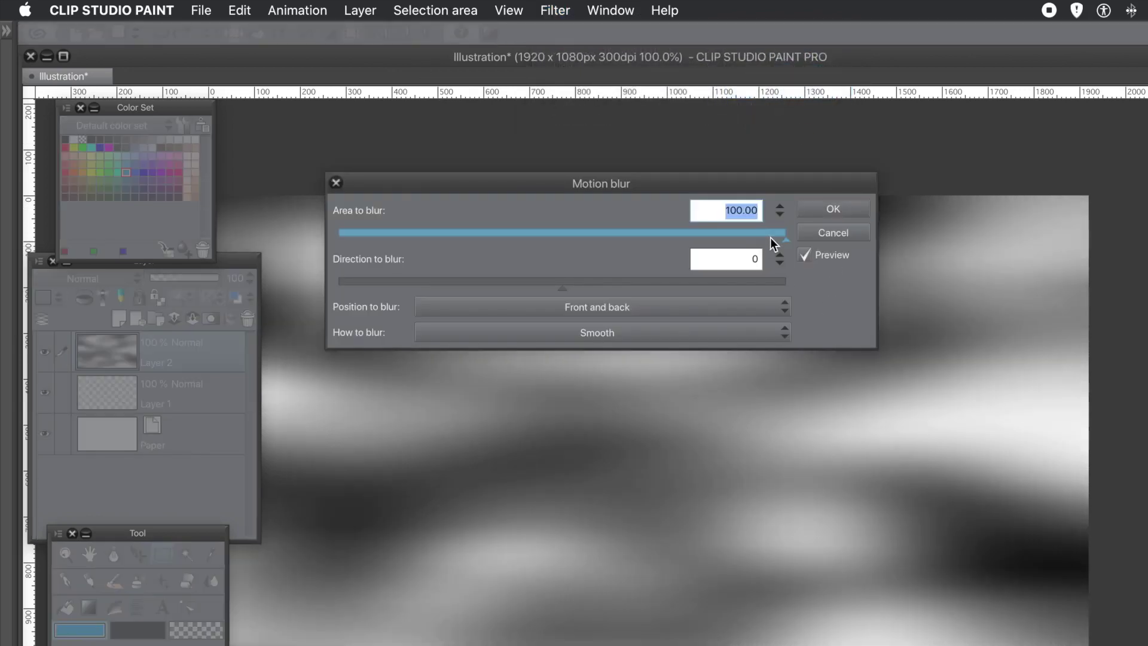
{"action": "left_click", "coordinate": [838, 209]}
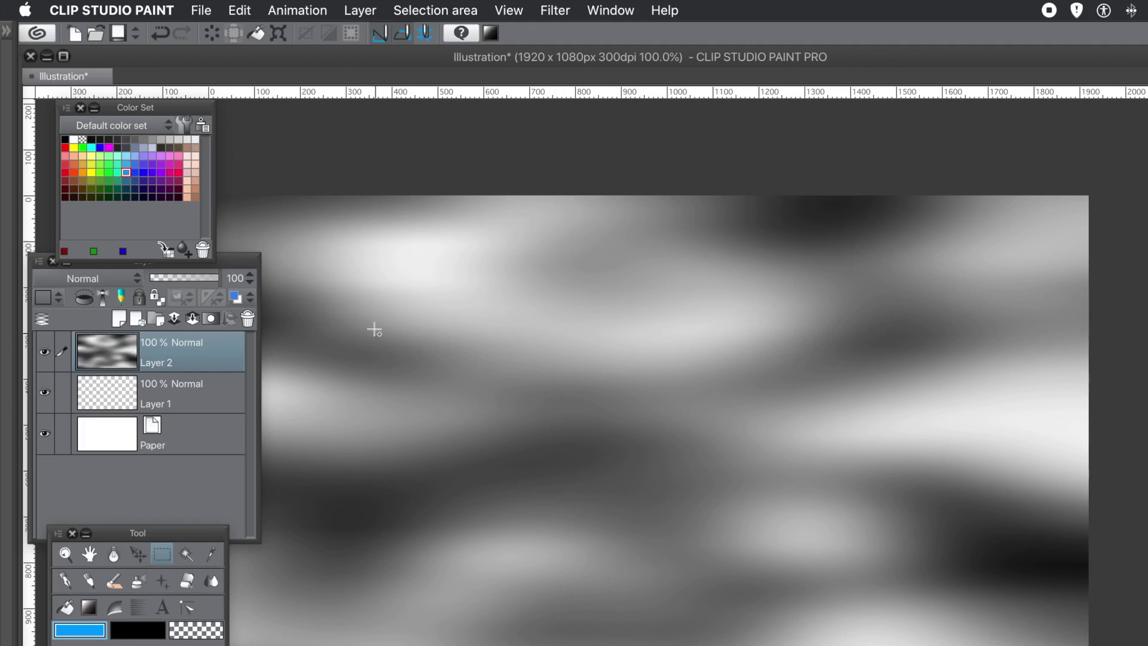
{"action": "left_click", "coordinate": [359, 9]}
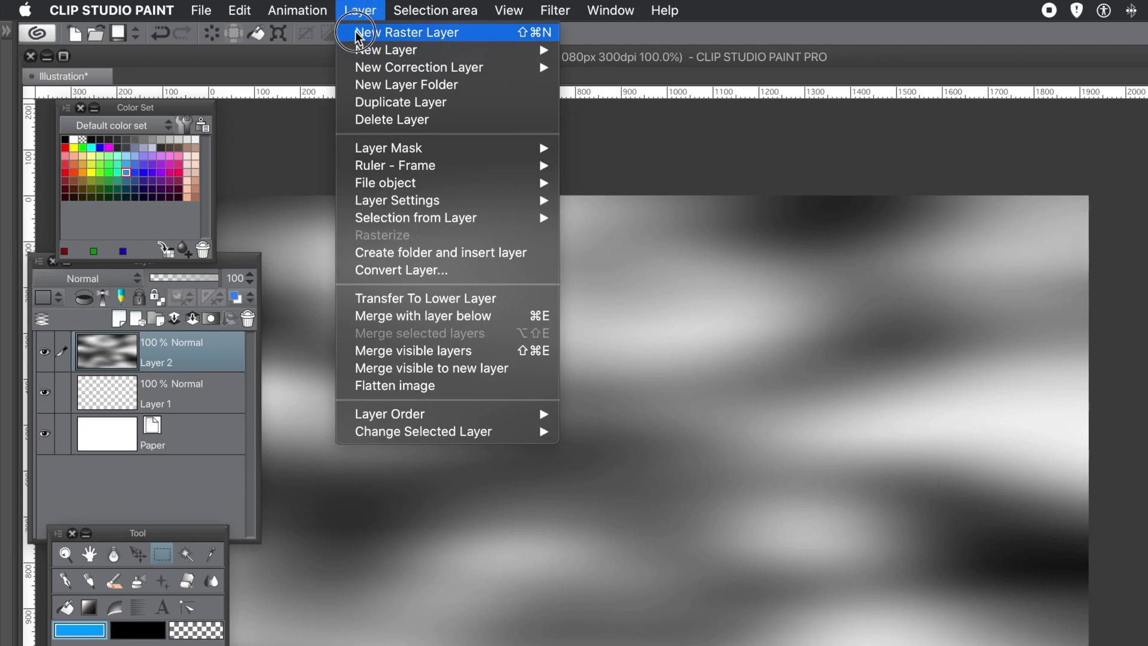
Step: Add Layer 3 and fill it with Perlin noise: Scale 154.38, Amplitude 1.43, Attenuation 0.23, Repeat 6
{"action": "left_click", "coordinate": [356, 33]}
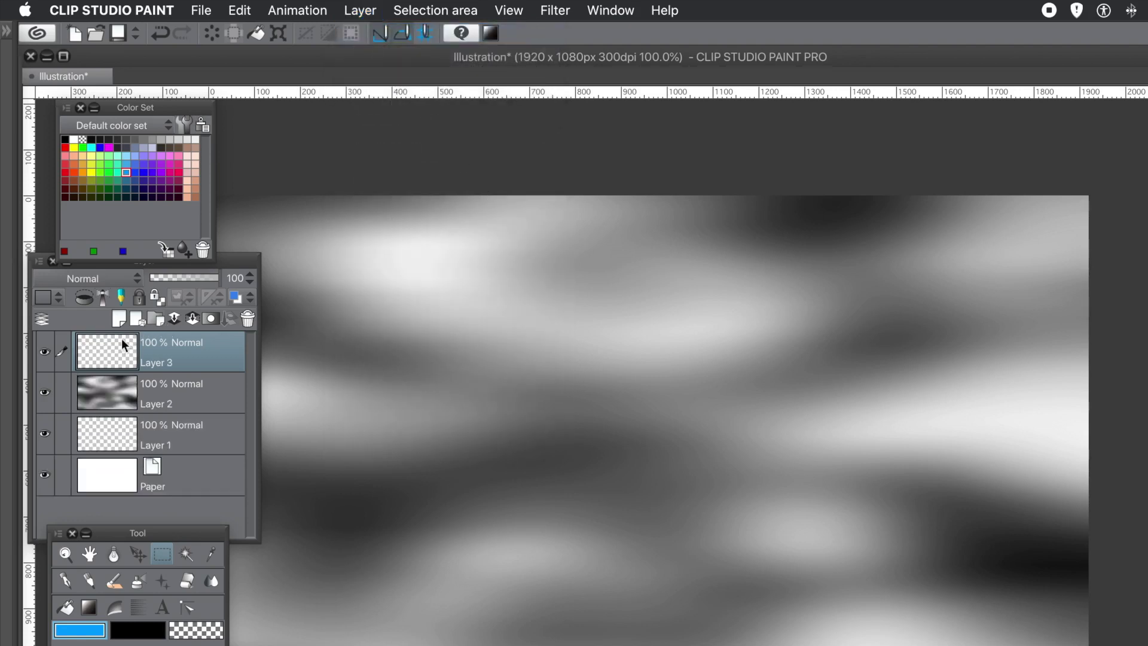
{"action": "left_click", "coordinate": [555, 10]}
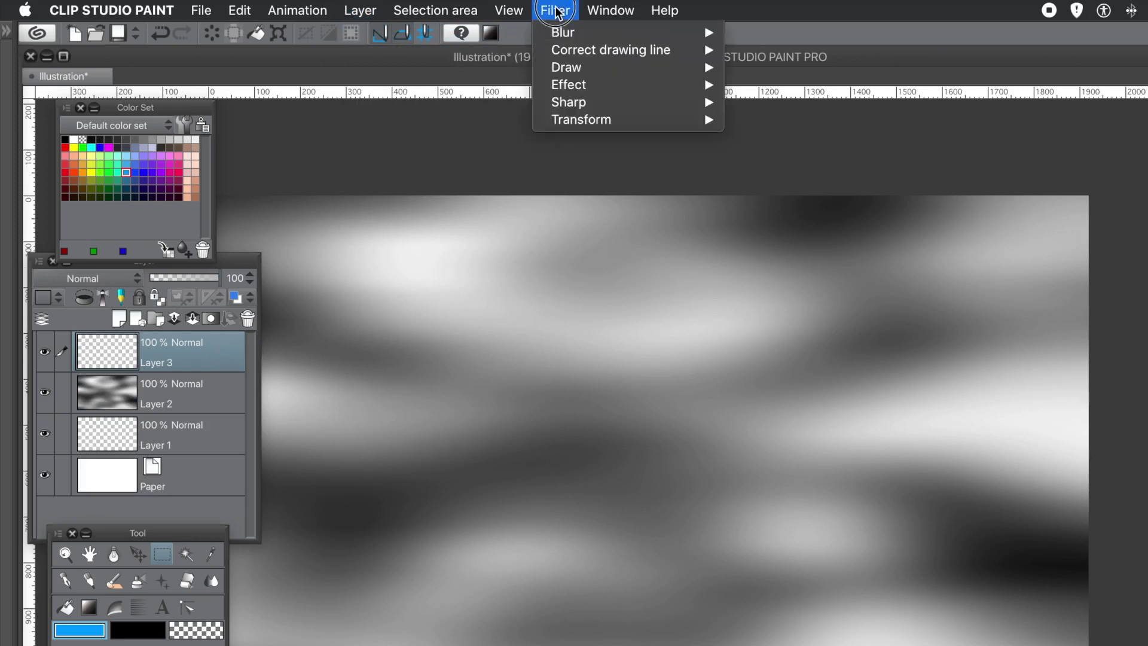
{"action": "mouse_move", "coordinate": [565, 67]}
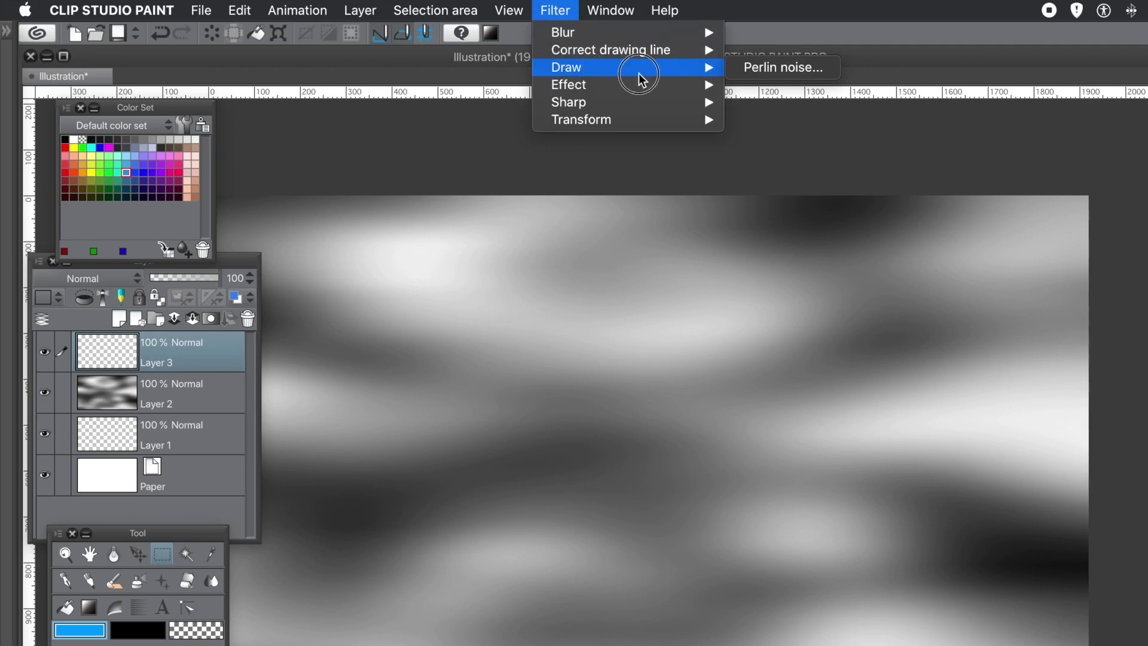
{"action": "left_click", "coordinate": [758, 70]}
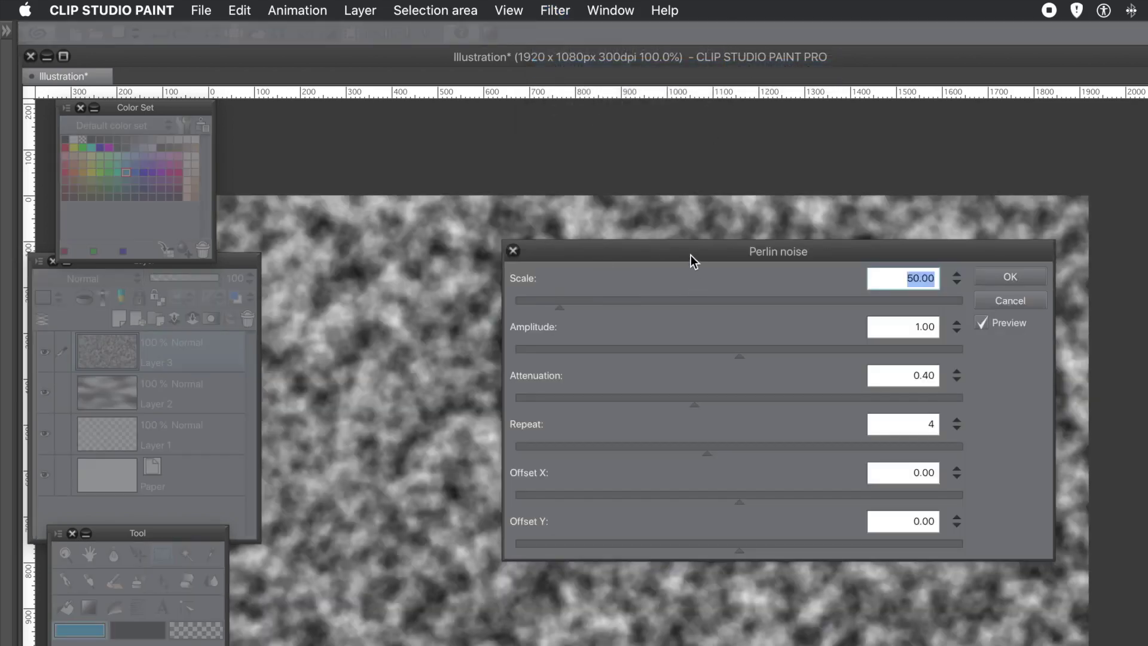
{"action": "left_click_drag", "start_coordinate": [691, 256], "coordinate": [600, 221]}
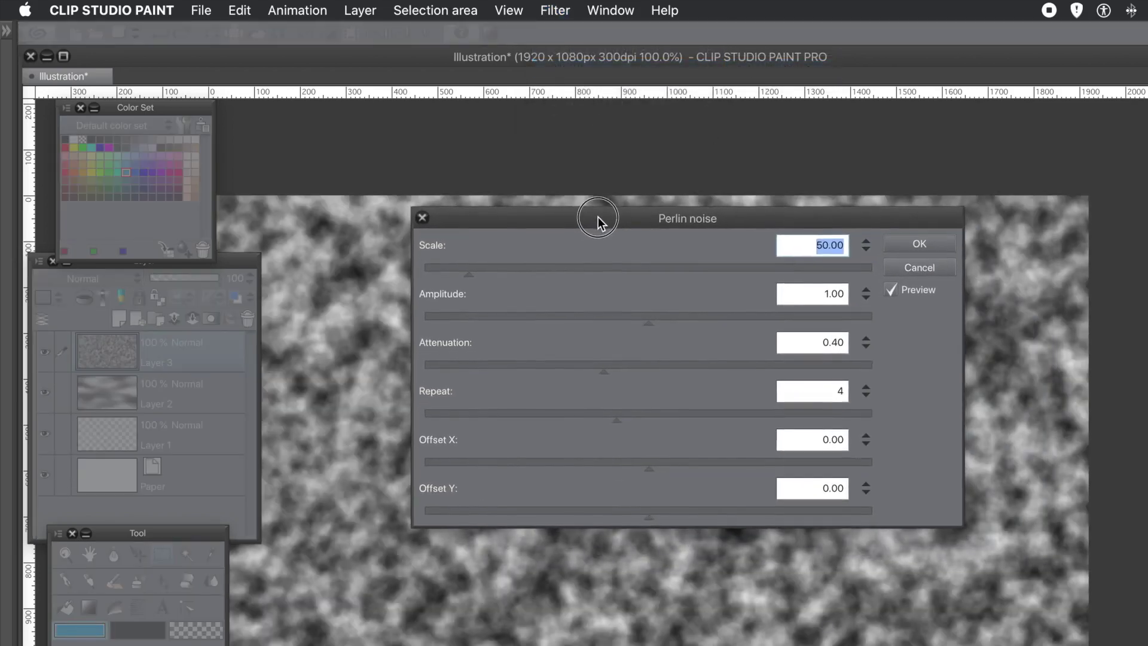
{"action": "left_click_drag", "start_coordinate": [536, 264], "coordinate": [562, 266]}
{"action": "left_click_drag", "start_coordinate": [558, 316], "coordinate": [745, 326]}
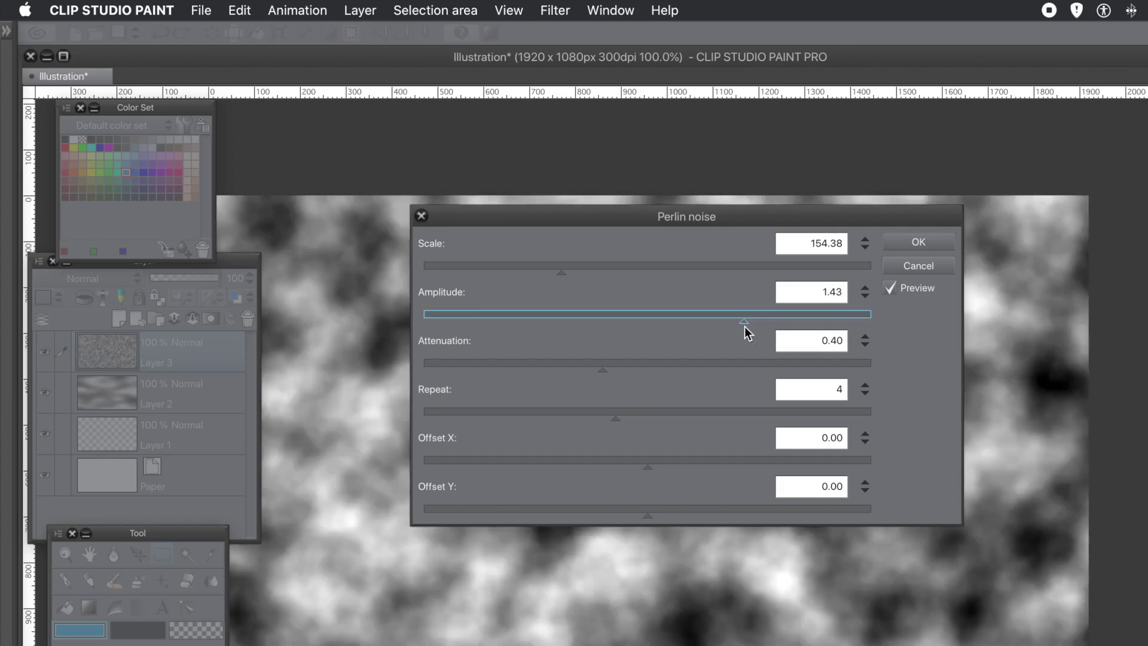
{"action": "left_click_drag", "start_coordinate": [598, 367], "coordinate": [530, 372]}
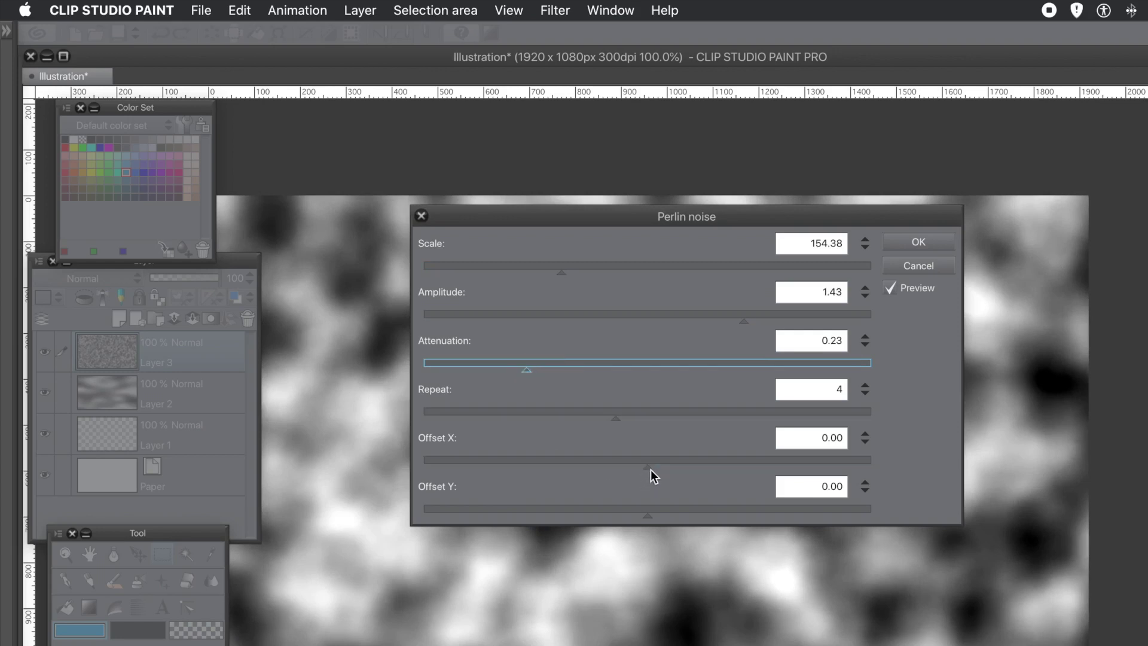
{"action": "left_click_drag", "start_coordinate": [680, 421], "coordinate": [750, 421]}
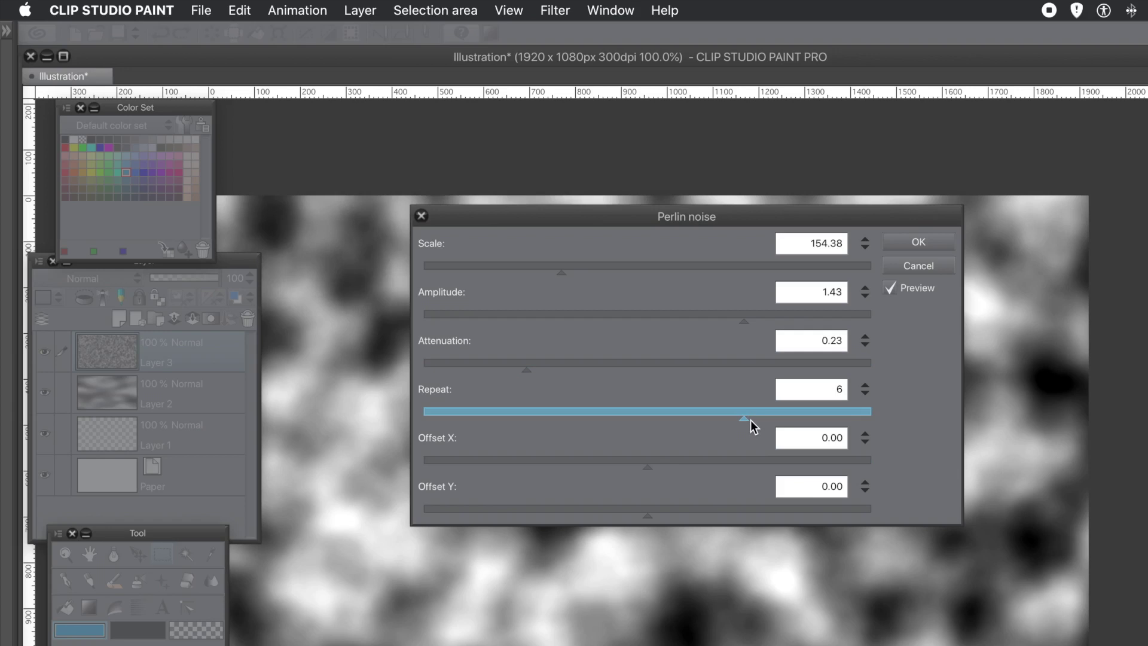
{"action": "left_click", "coordinate": [924, 242]}
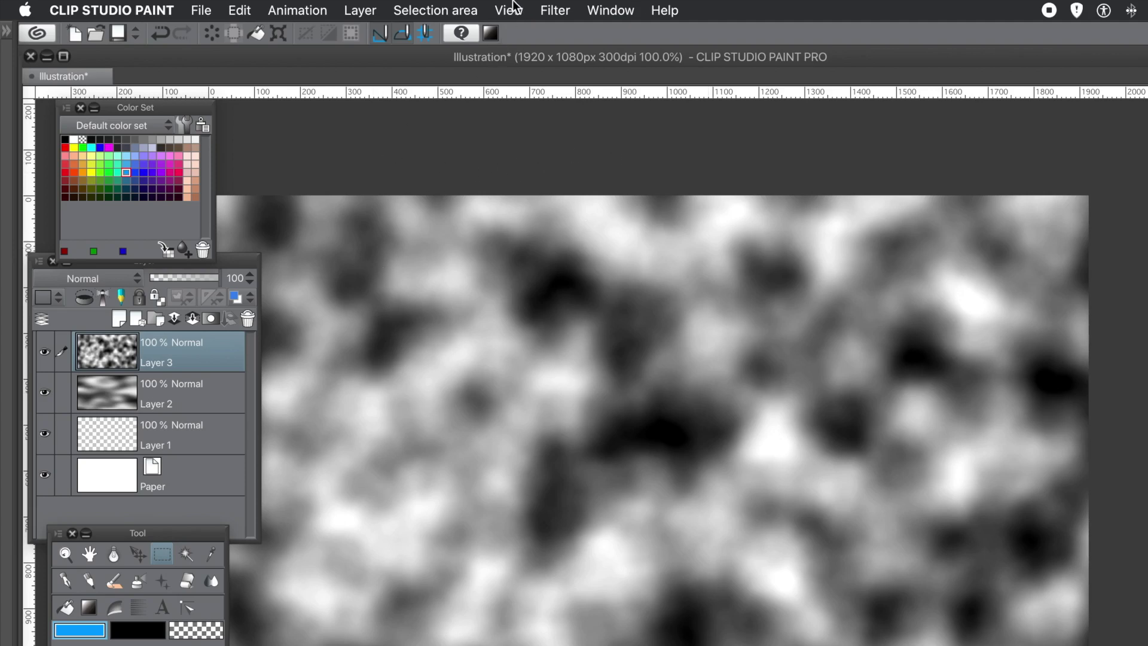
{"action": "left_click", "coordinate": [545, 12]}
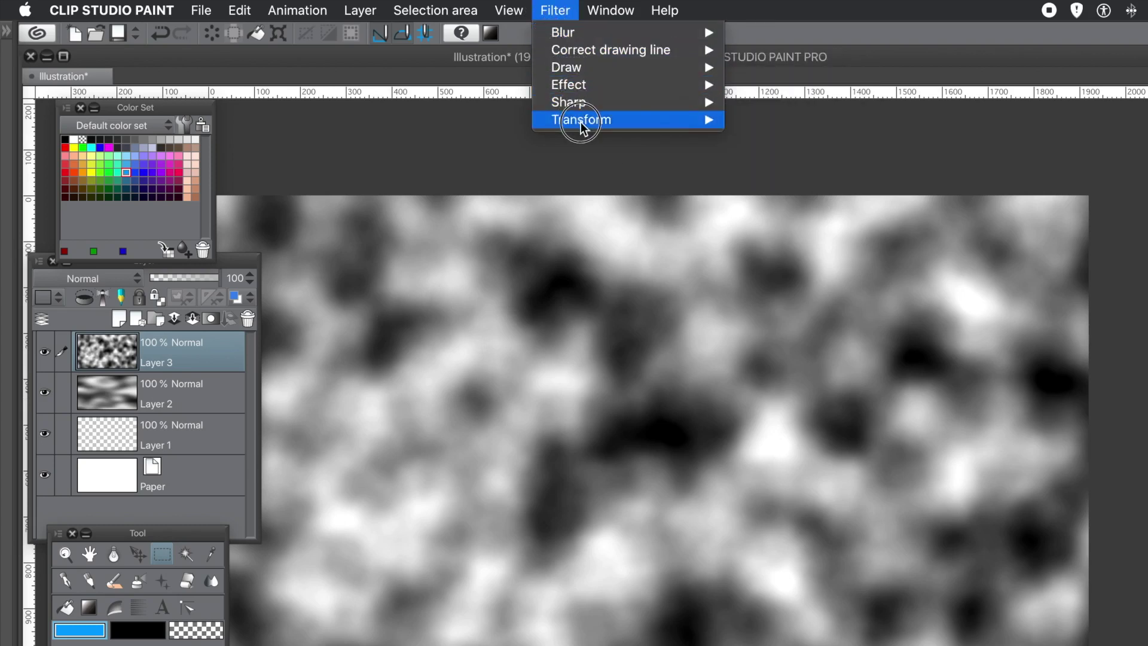
{"action": "mouse_move", "coordinate": [583, 124]}
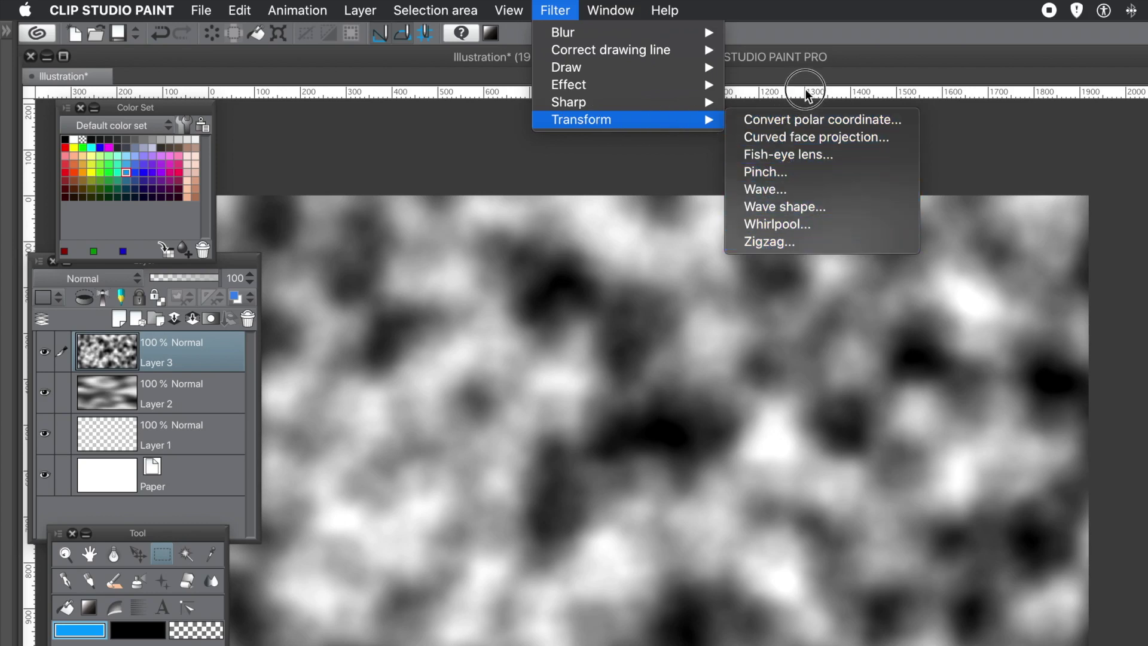
{"action": "left_click", "coordinate": [944, 70]}
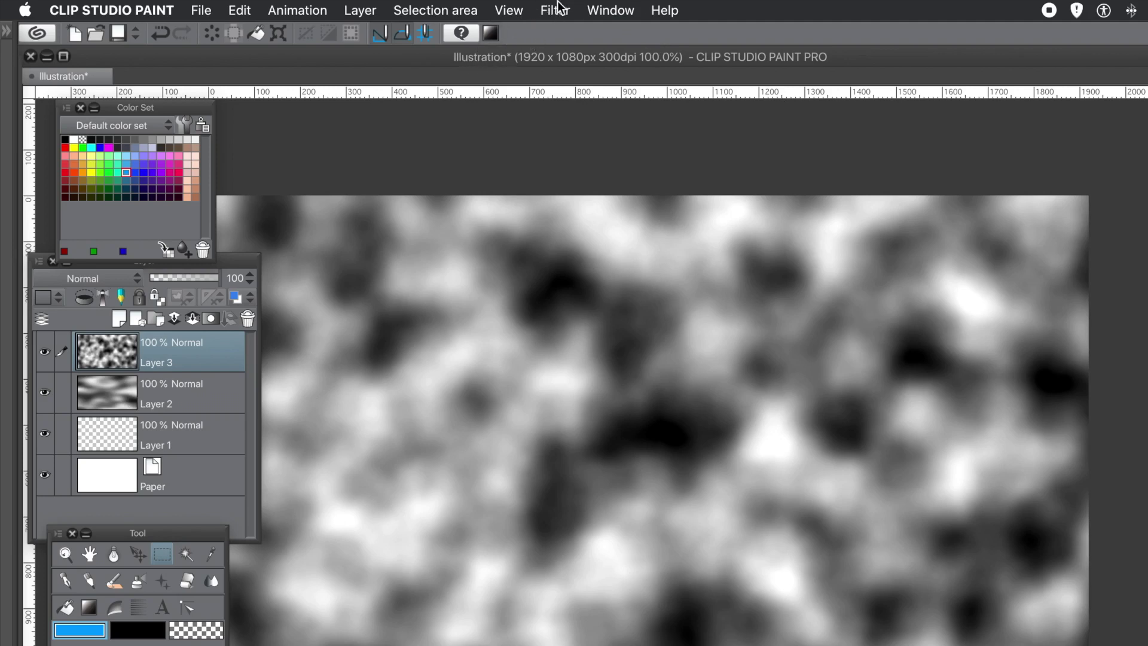
{"action": "left_click", "coordinate": [559, 8]}
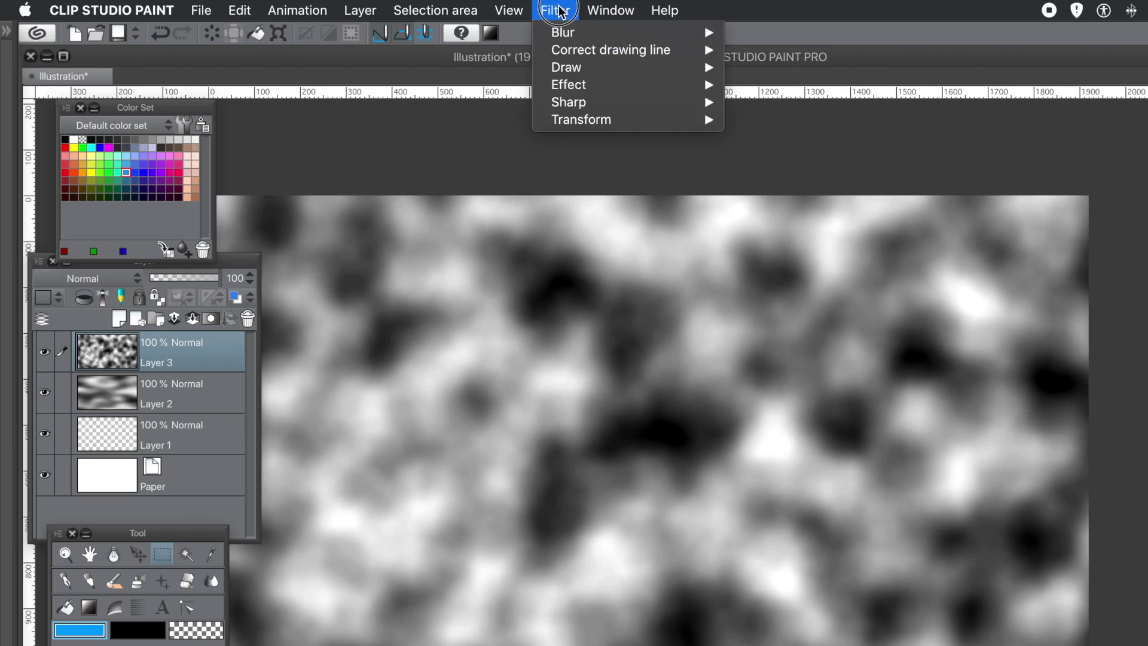
{"action": "mouse_move", "coordinate": [579, 31]}
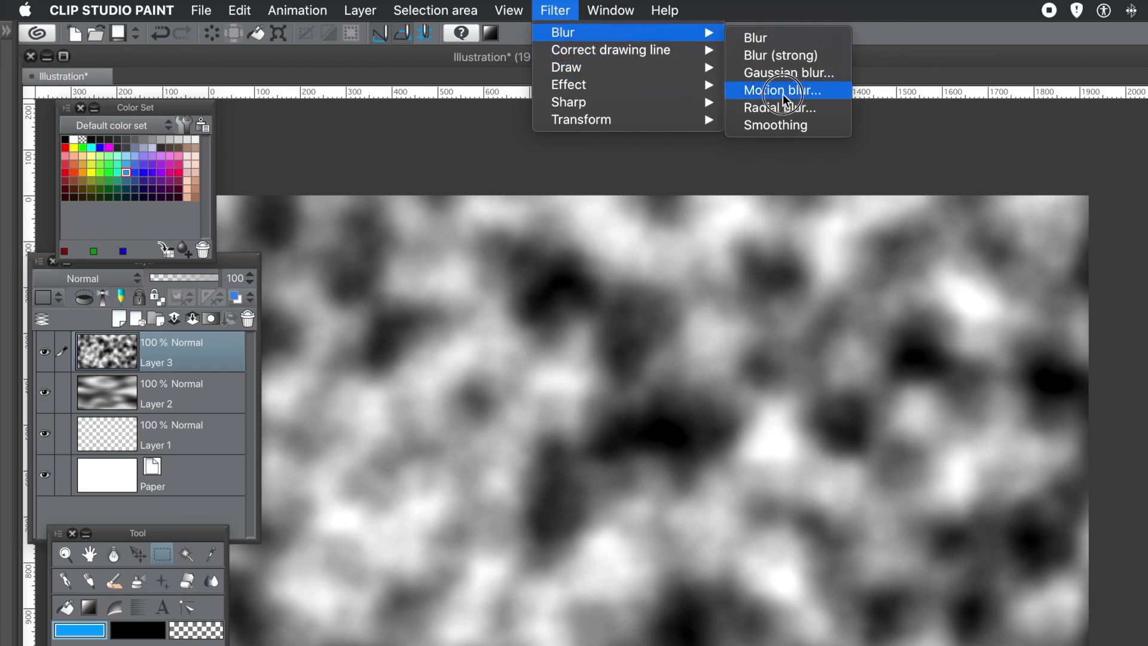
{"action": "left_click", "coordinate": [307, 195]}
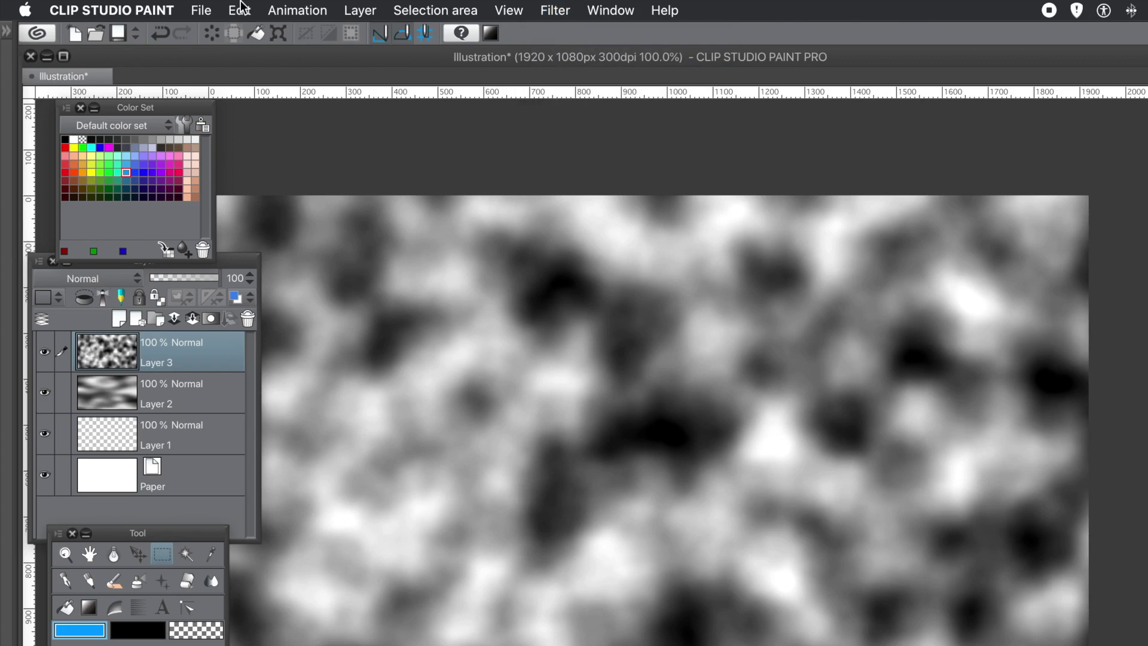
Step: Add Layer 4 and fill it with Perlin noise: Scale 194.26, Amplitude 1.69, Attenuation 0.58
{"action": "left_click", "coordinate": [361, 9]}
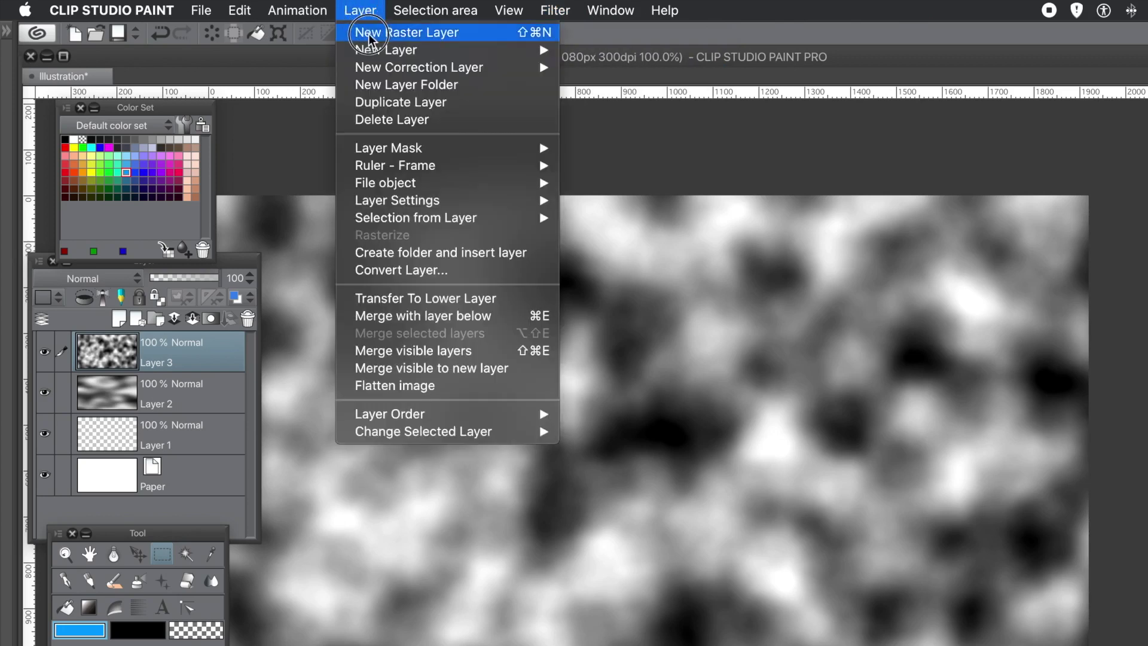
{"action": "left_click", "coordinate": [371, 37]}
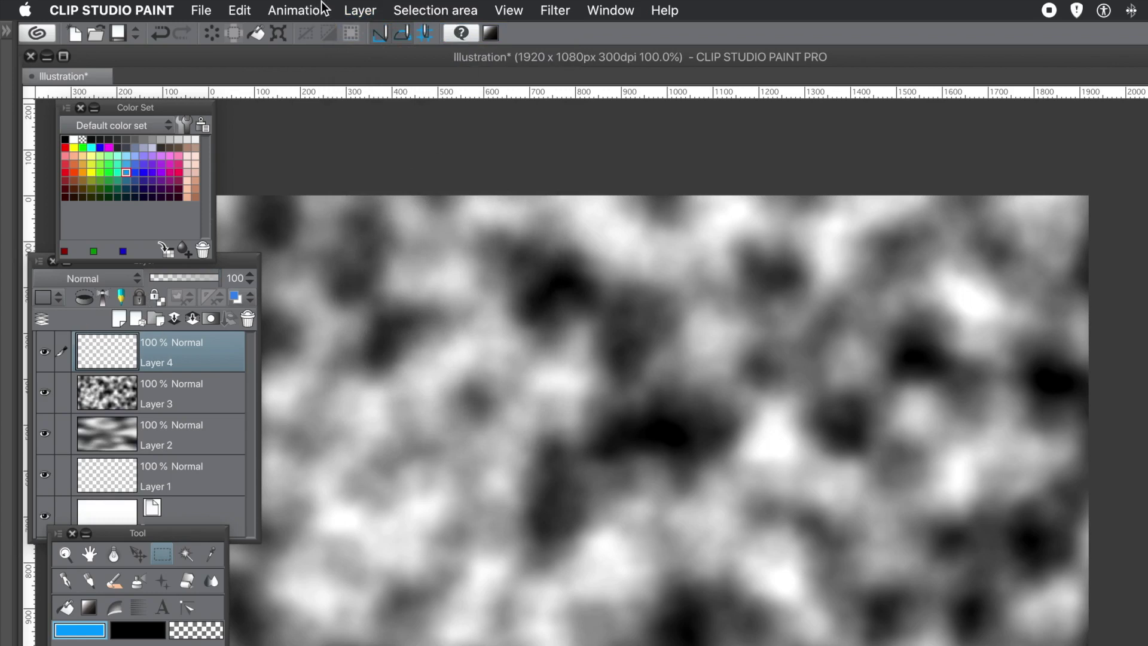
{"action": "left_click", "coordinate": [559, 10]}
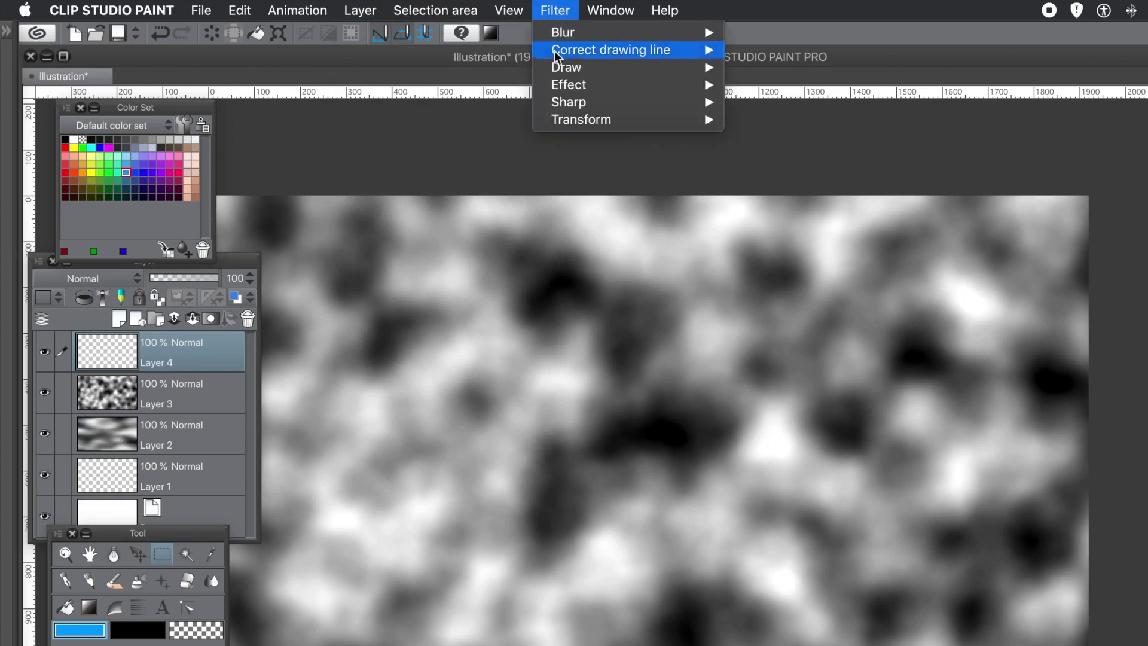
{"action": "mouse_move", "coordinate": [556, 73]}
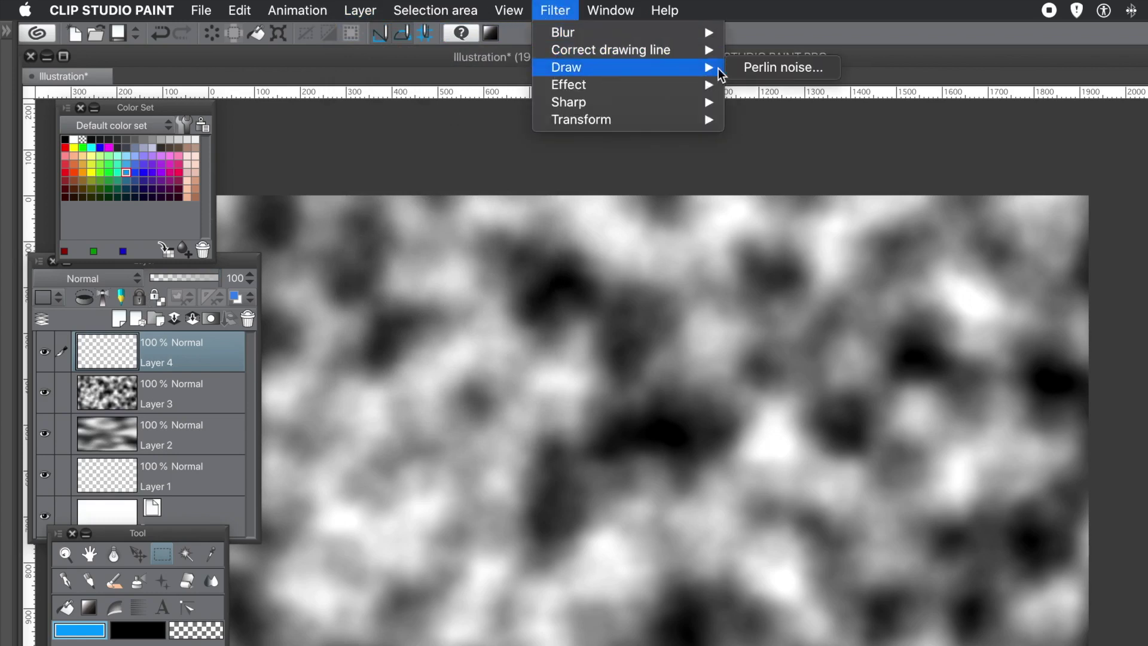
{"action": "left_click", "coordinate": [745, 68]}
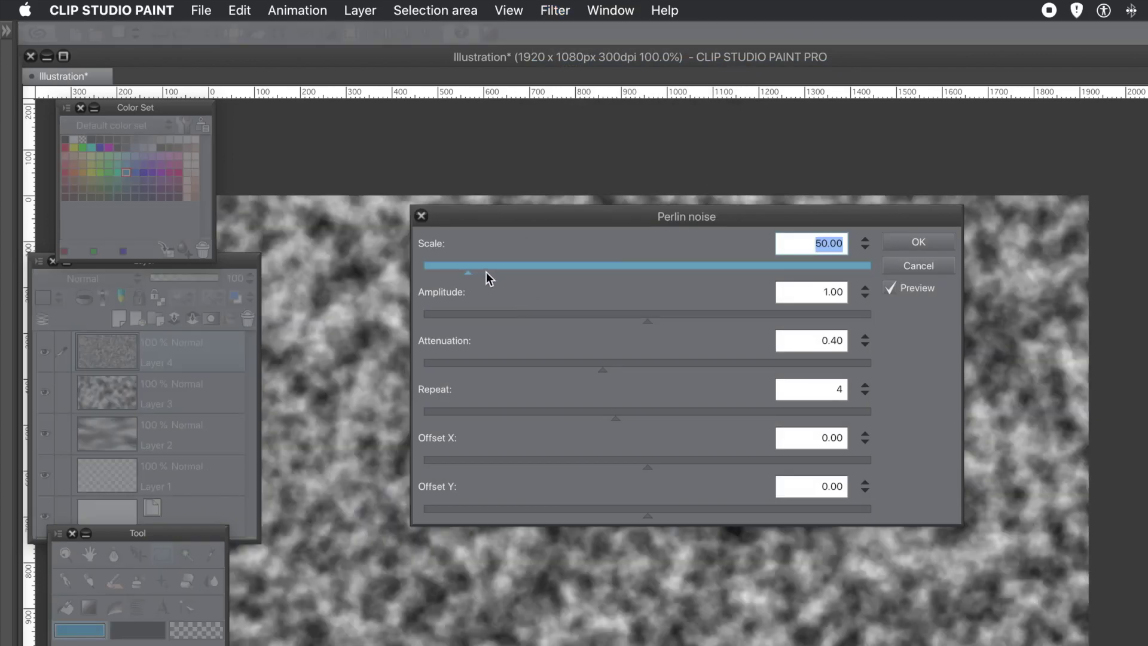
{"action": "left_click_drag", "start_coordinate": [486, 271], "coordinate": [598, 273]}
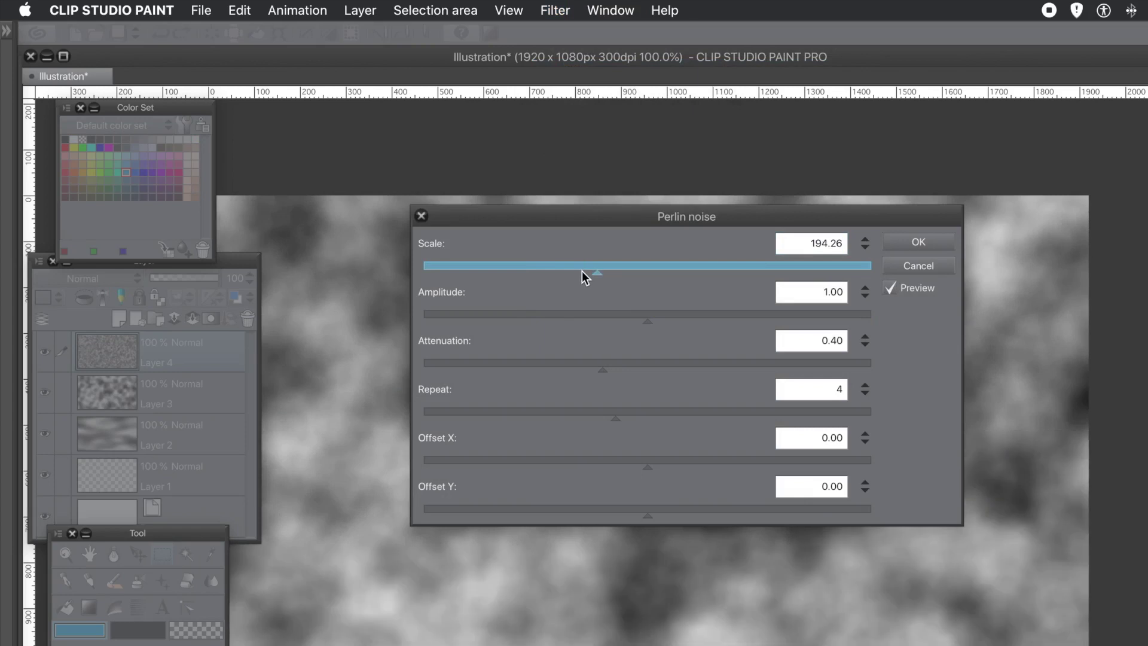
{"action": "left_click", "coordinate": [465, 318]}
{"action": "left_click_drag", "start_coordinate": [466, 318], "coordinate": [803, 311]}
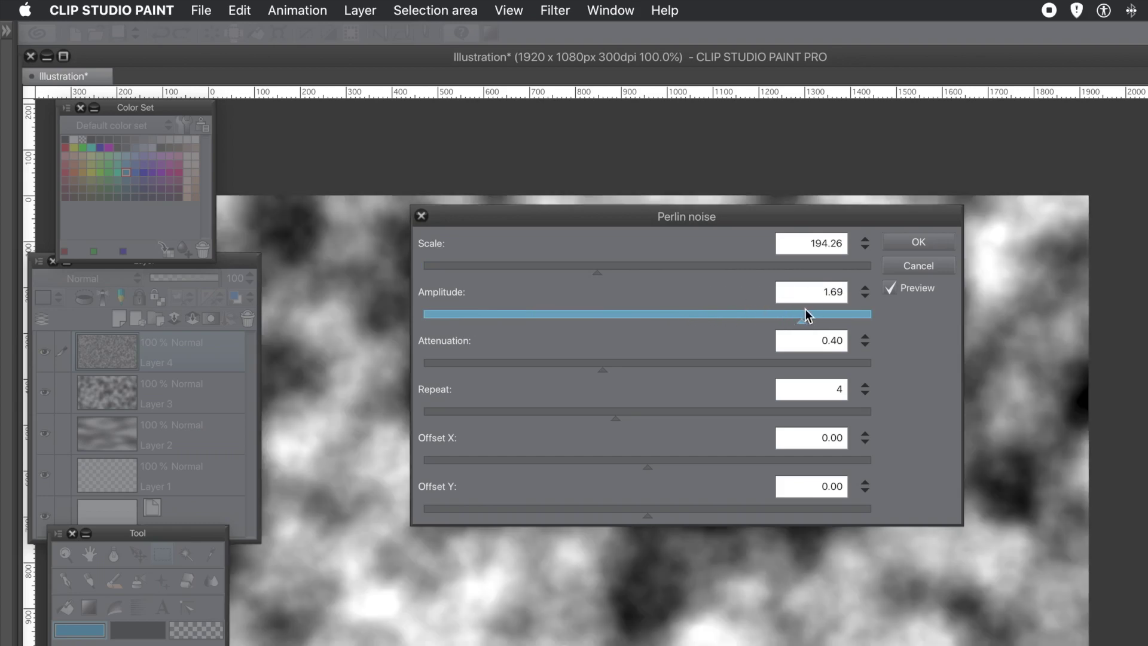
{"action": "left_click", "coordinate": [683, 362]}
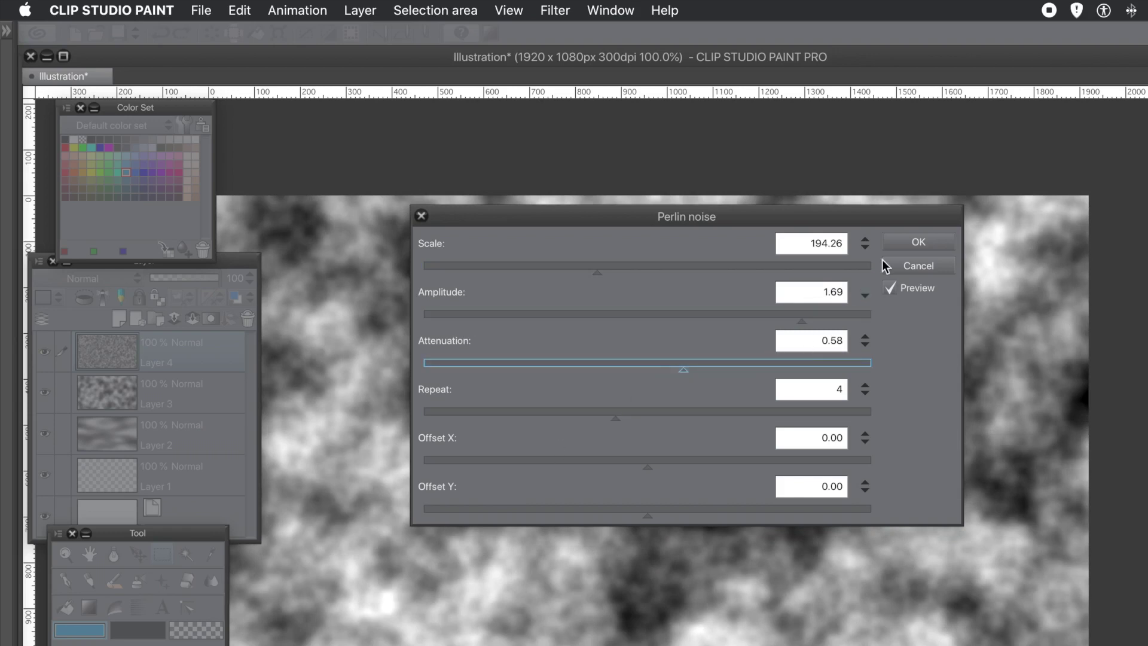
{"action": "left_click", "coordinate": [901, 244]}
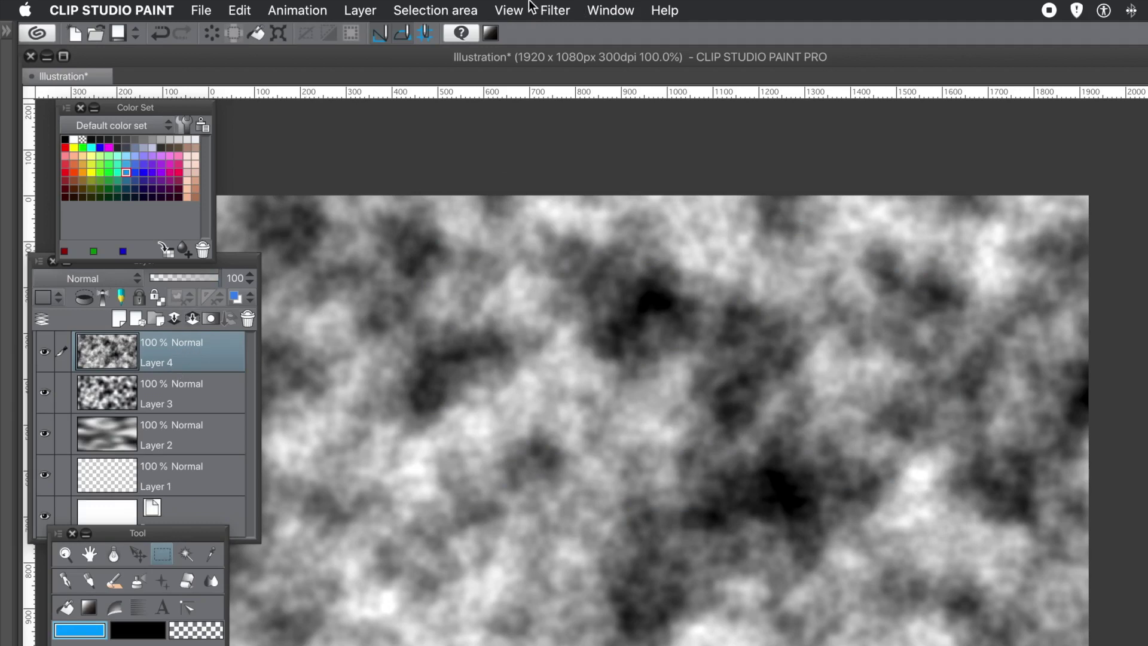
Step: Apply a Gaussian blur with Area 35.68 to Layer 4's noise
{"action": "left_click", "coordinate": [549, 12]}
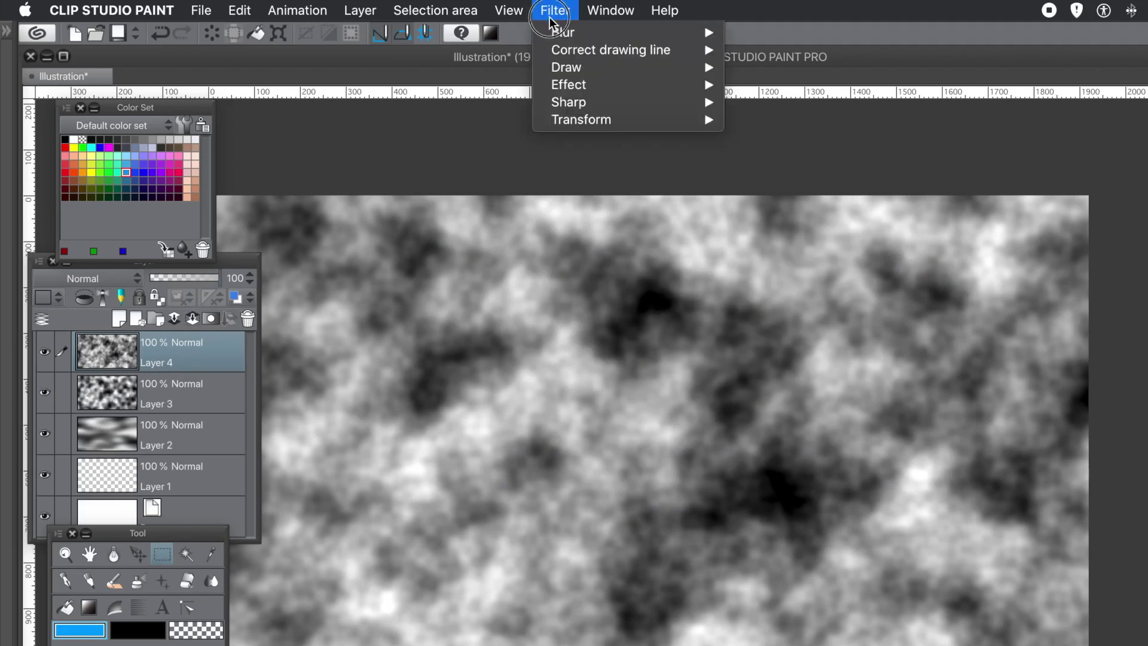
{"action": "mouse_move", "coordinate": [559, 33]}
{"action": "left_click", "coordinate": [638, 34]}
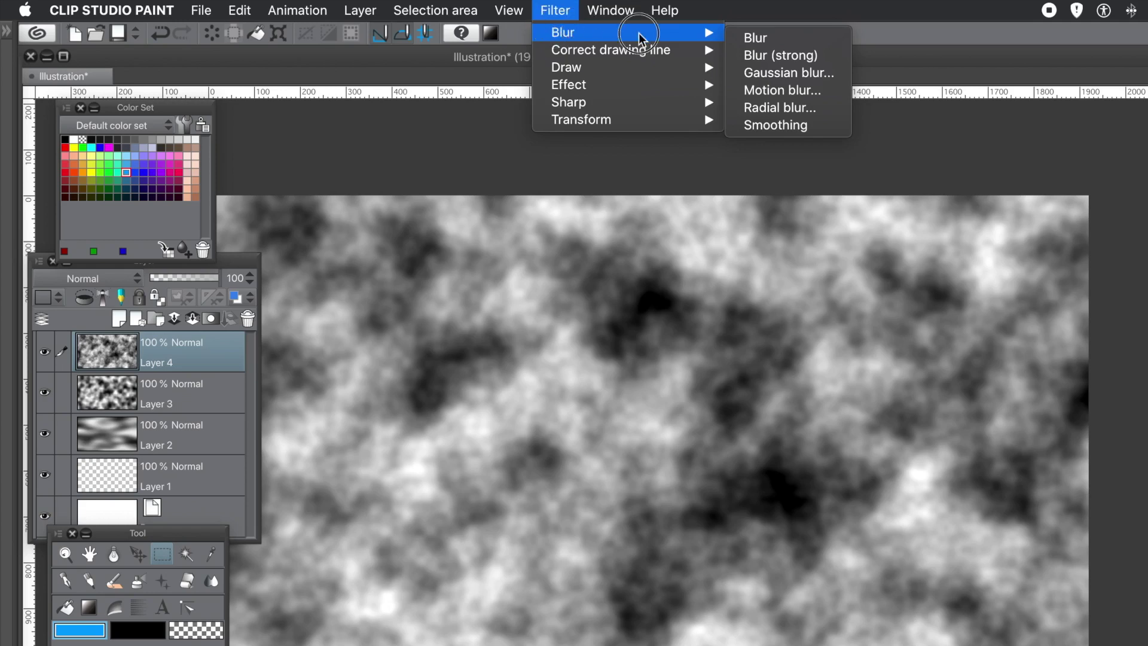
{"action": "left_click", "coordinate": [755, 91]}
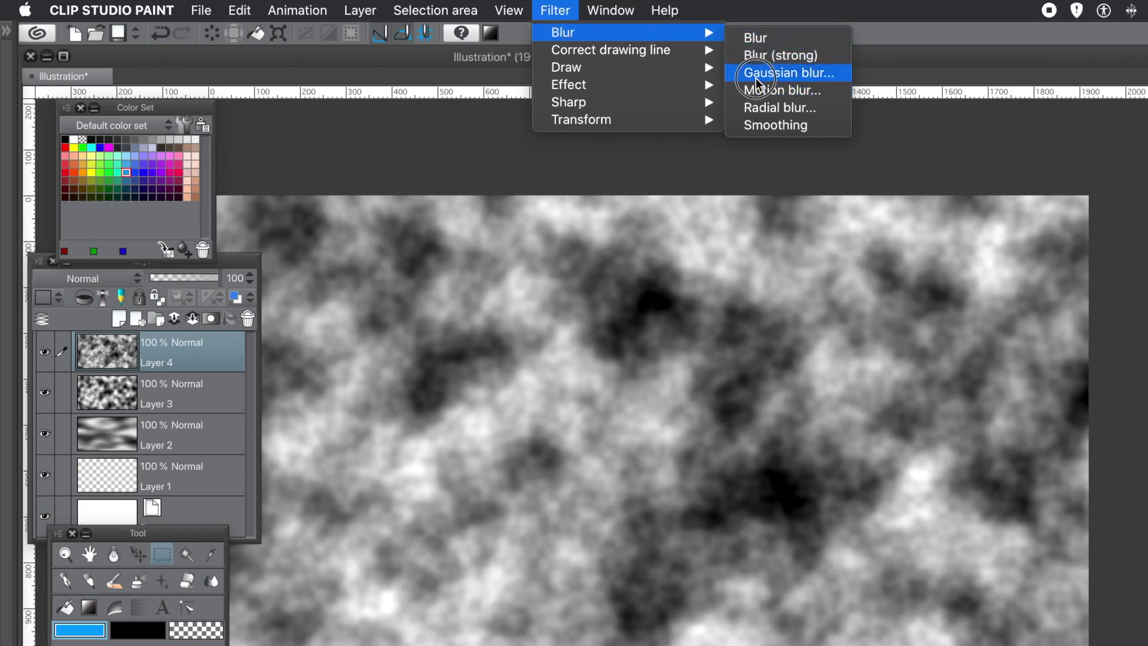
{"action": "left_click", "coordinate": [756, 74]}
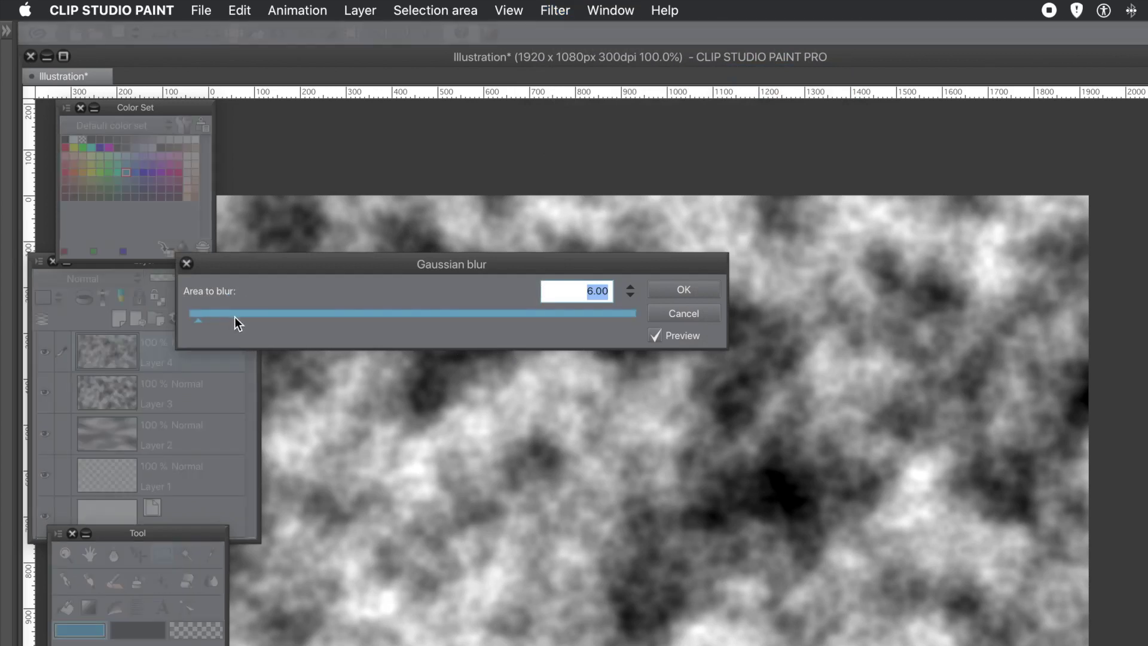
{"action": "left_click_drag", "start_coordinate": [234, 317], "coordinate": [247, 320]}
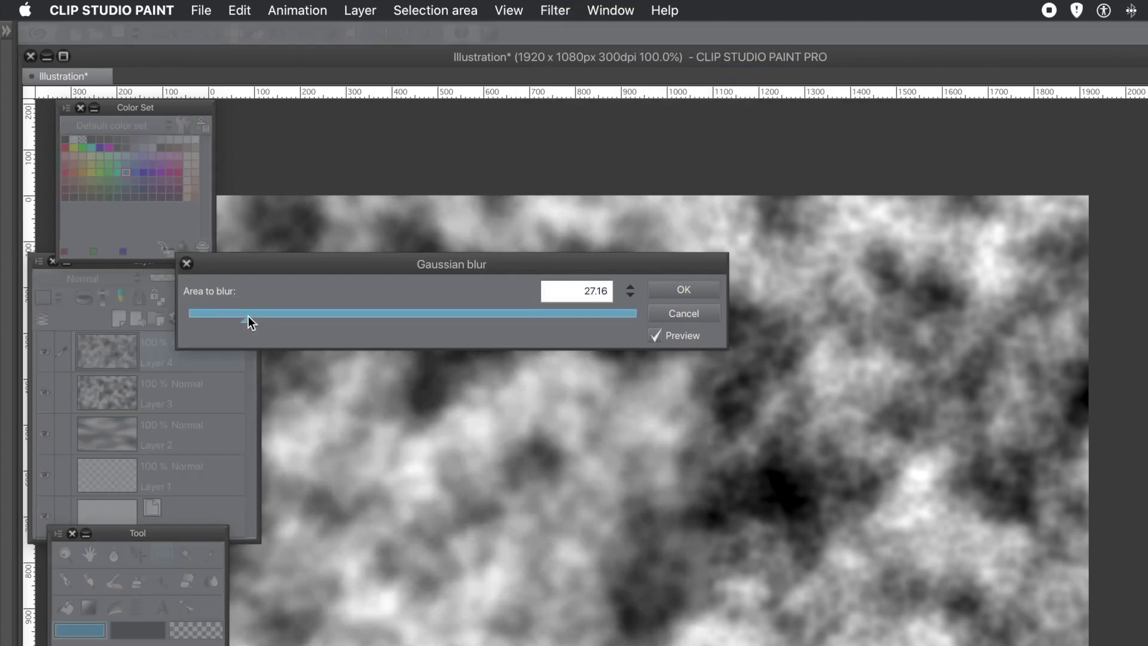
{"action": "left_click_drag", "start_coordinate": [249, 316], "coordinate": [265, 317]}
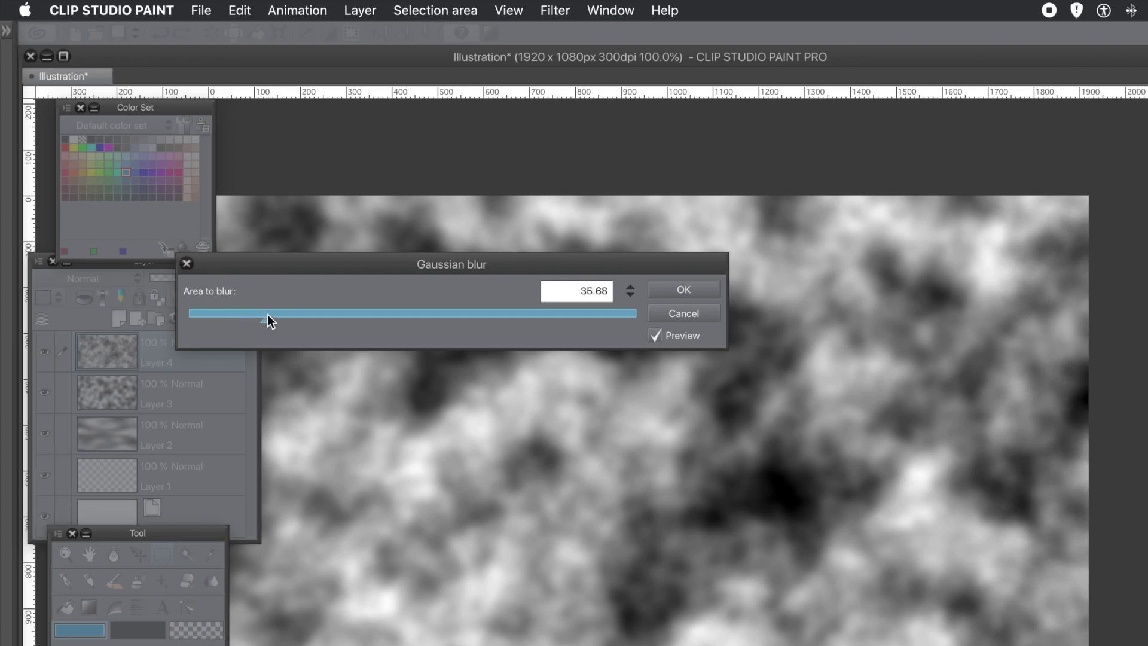
{"action": "left_click", "coordinate": [686, 292]}
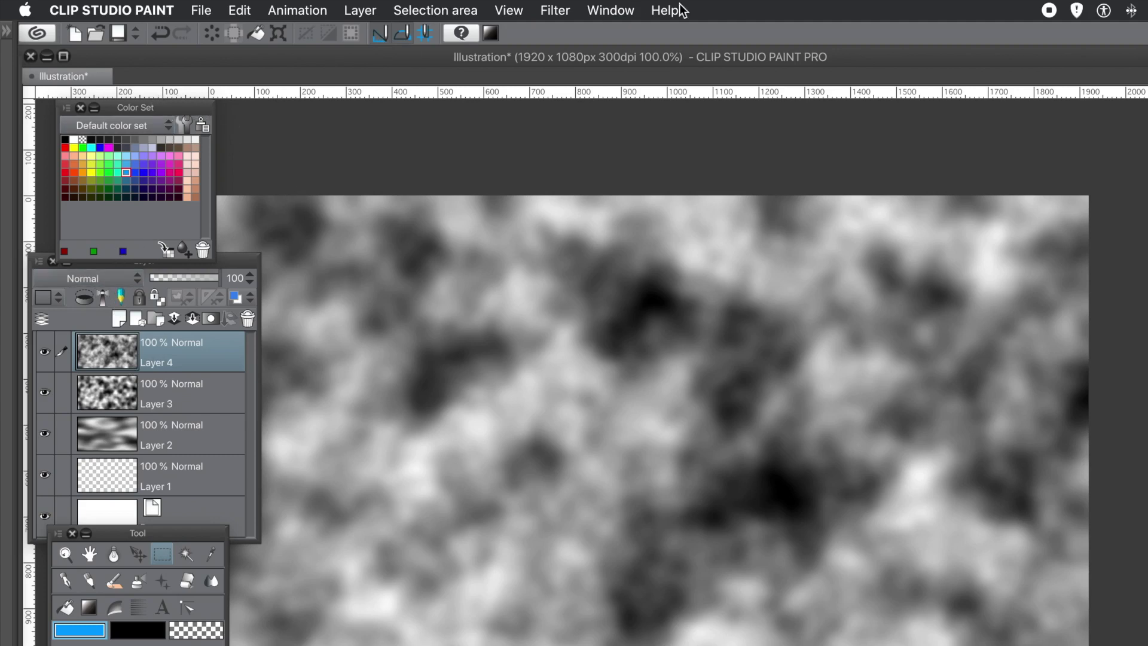
{"action": "left_click", "coordinate": [548, 12]}
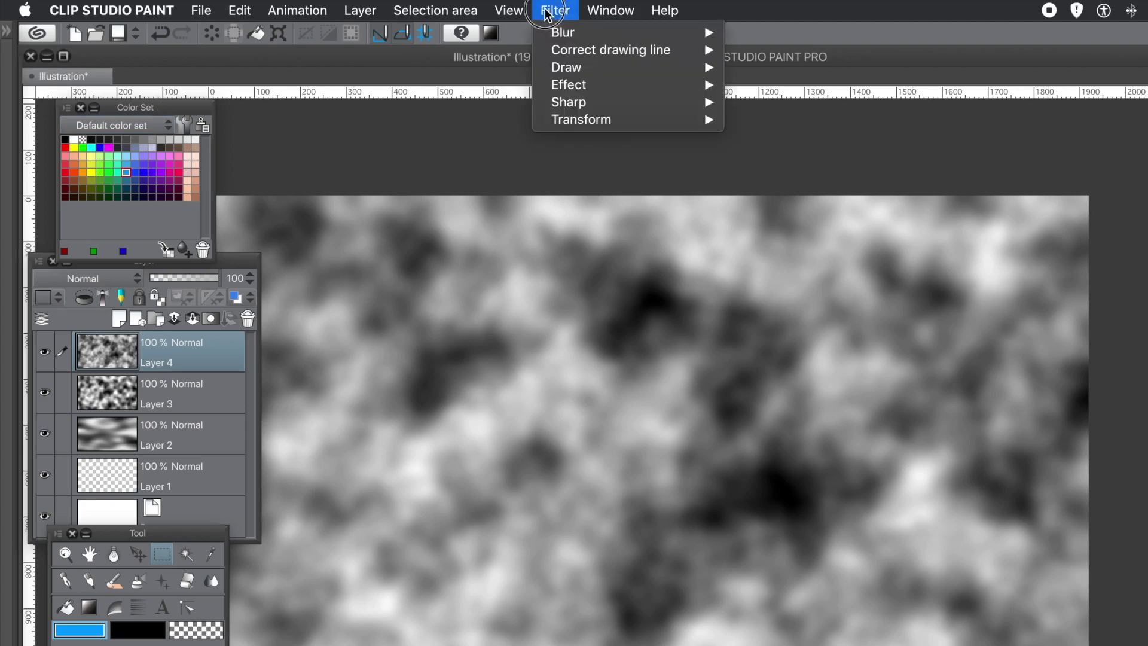
Step: Switch Layer 4's blending mode to Darken so it merges with the noise below
{"action": "mouse_move", "coordinate": [616, 9]}
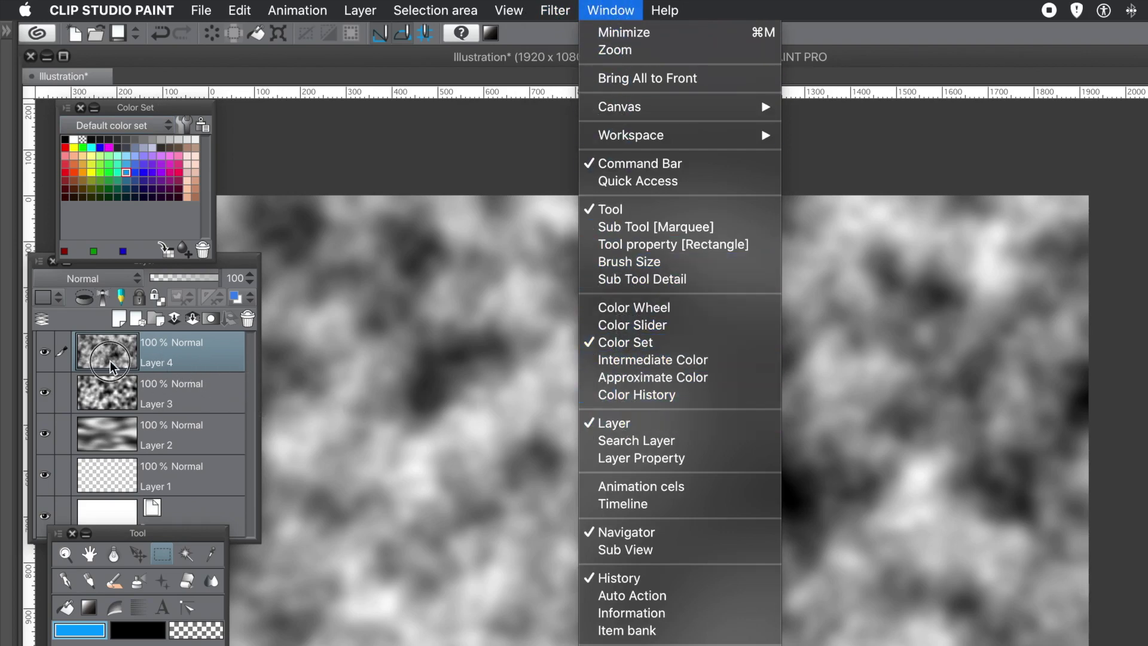
{"action": "left_click", "coordinate": [119, 379]}
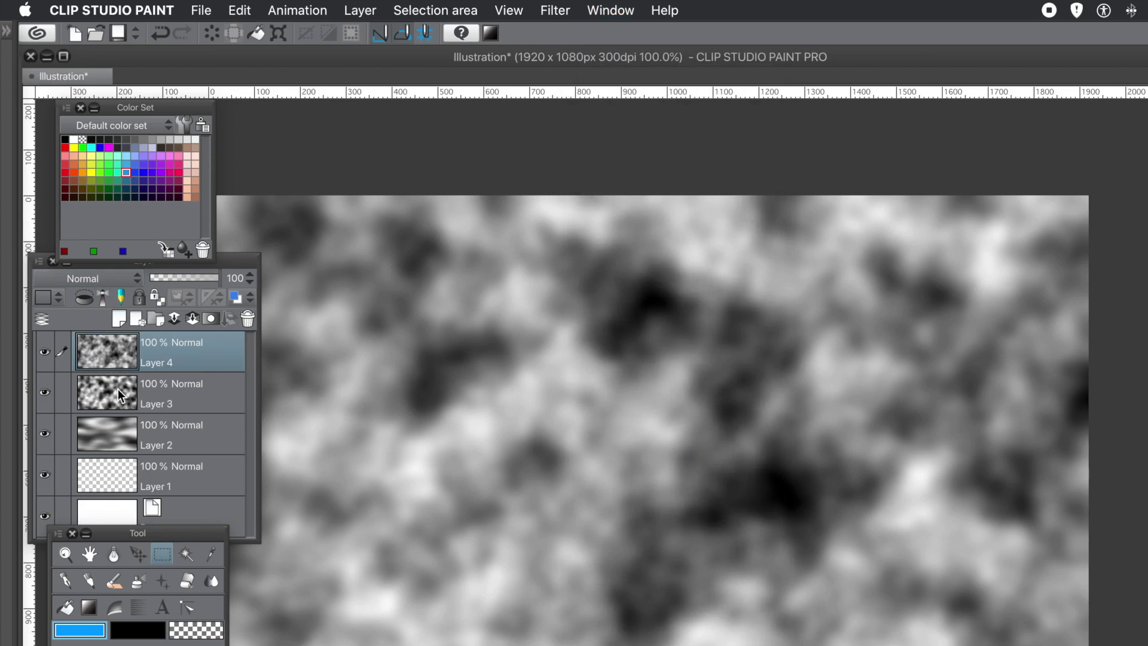
{"action": "left_click", "coordinate": [95, 282]}
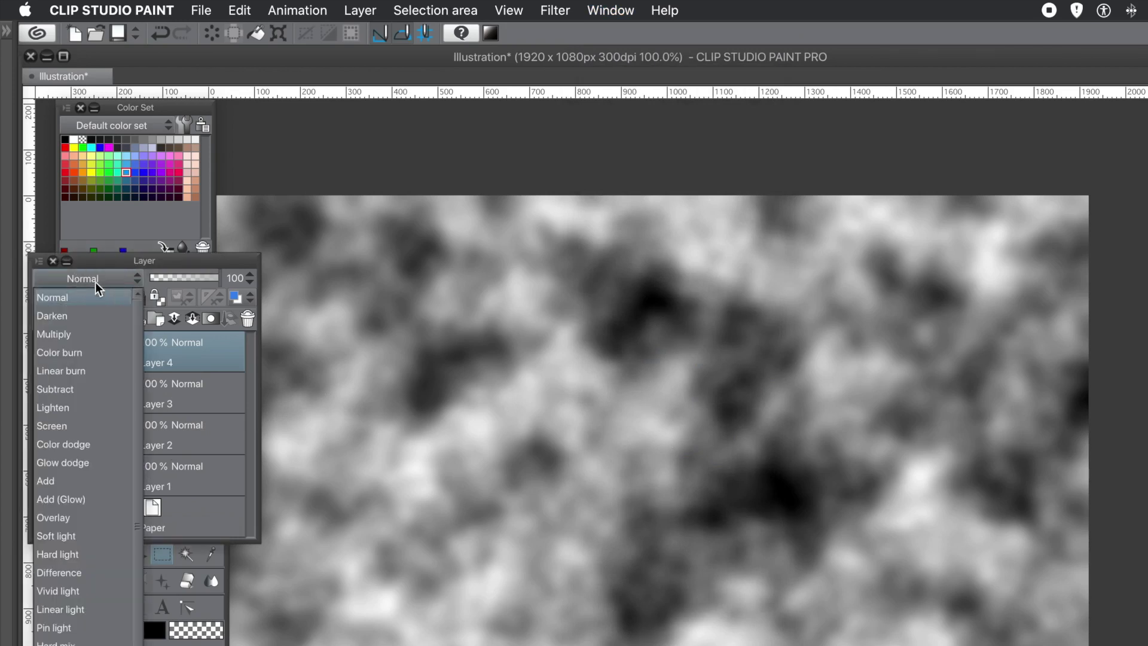
{"action": "left_click", "coordinate": [87, 317]}
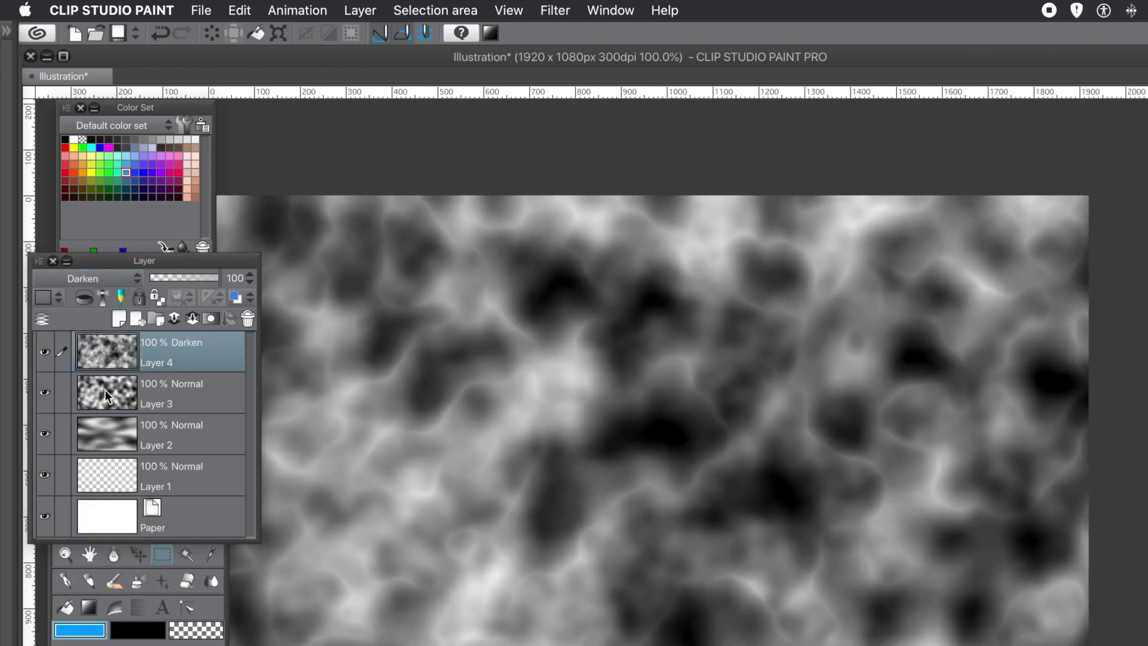
{"action": "left_click", "coordinate": [119, 403]}
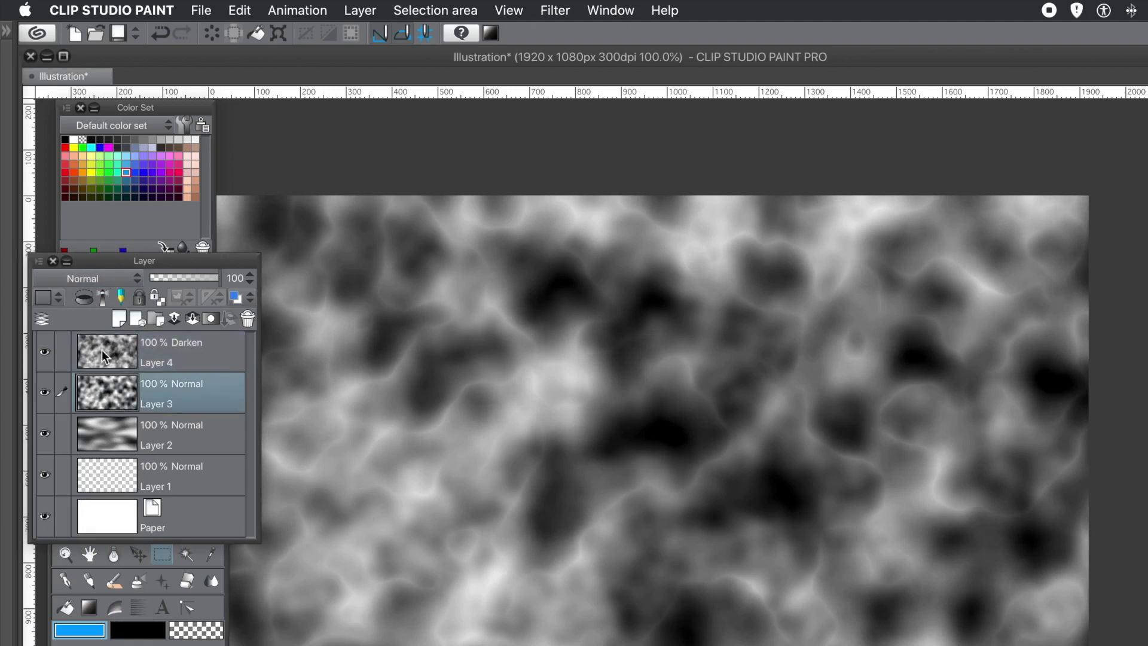
Step: Try Subtract, Glow dodge and Overlay on Layer 3, settling on Difference blending
{"action": "left_click", "coordinate": [88, 280]}
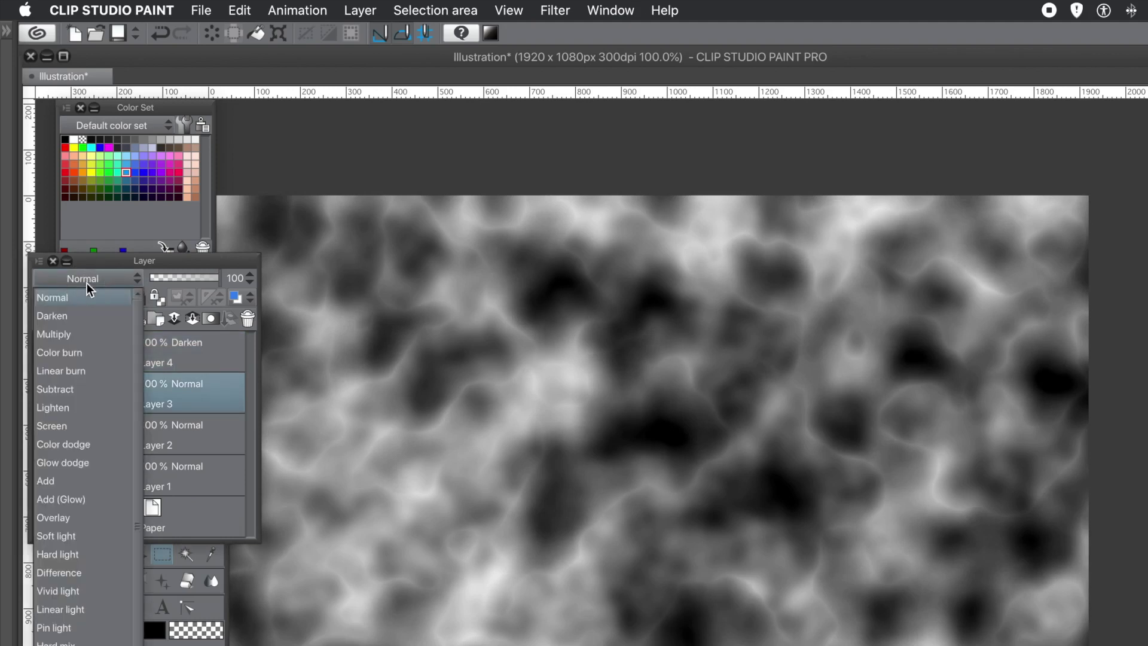
{"action": "left_click", "coordinate": [63, 393]}
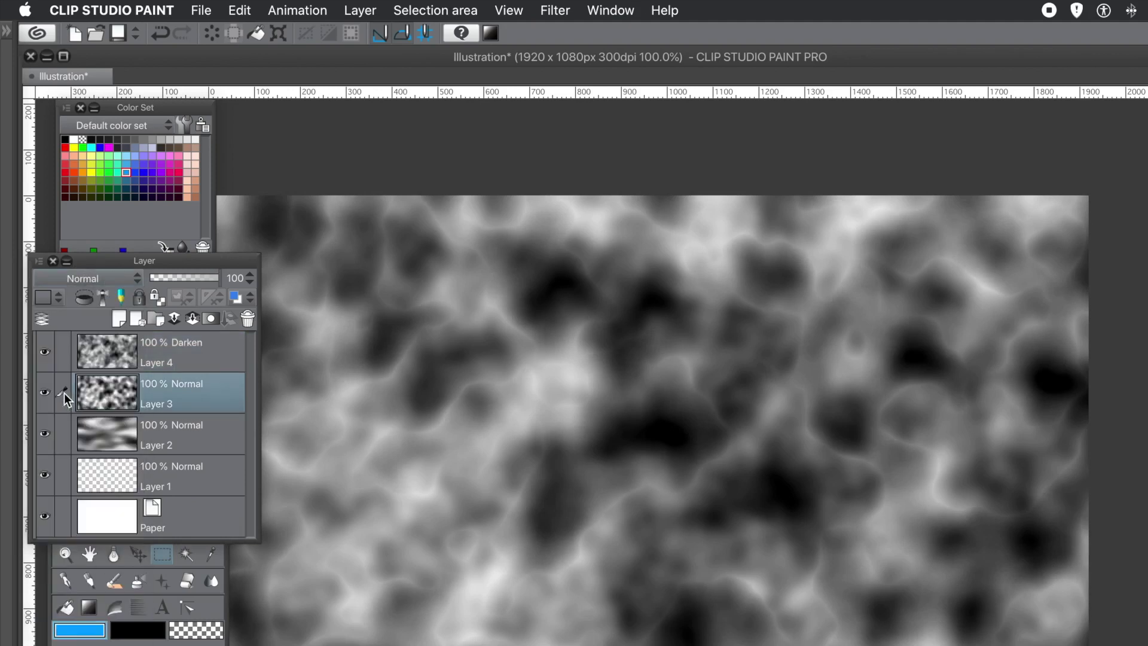
{"action": "left_click", "coordinate": [93, 281]}
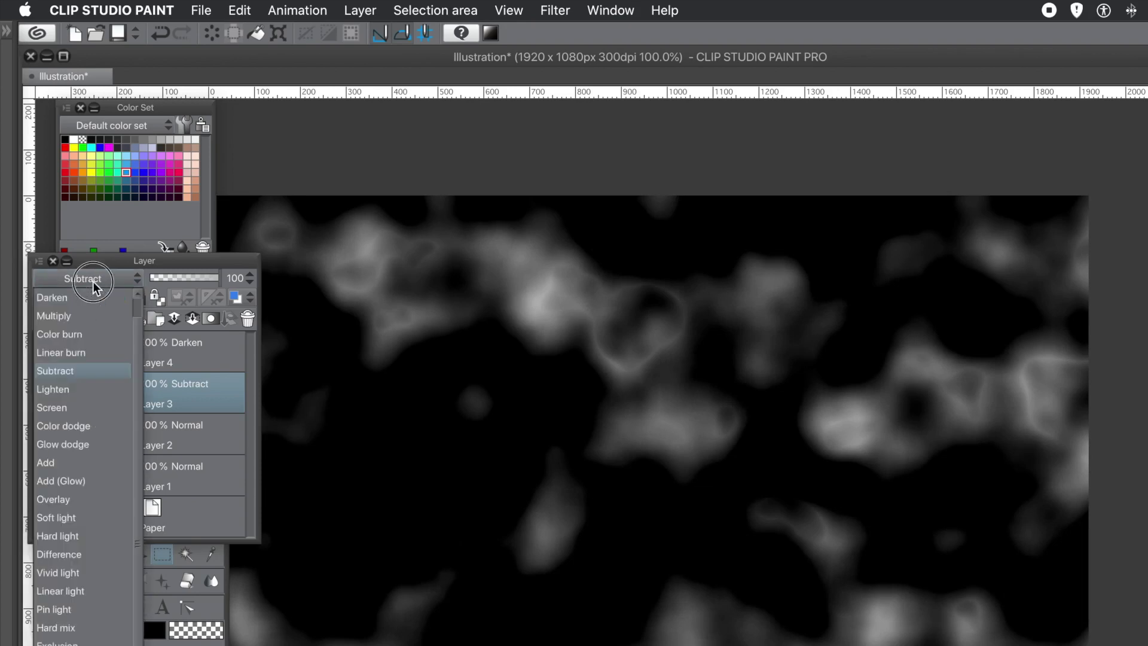
{"action": "left_click", "coordinate": [73, 446]}
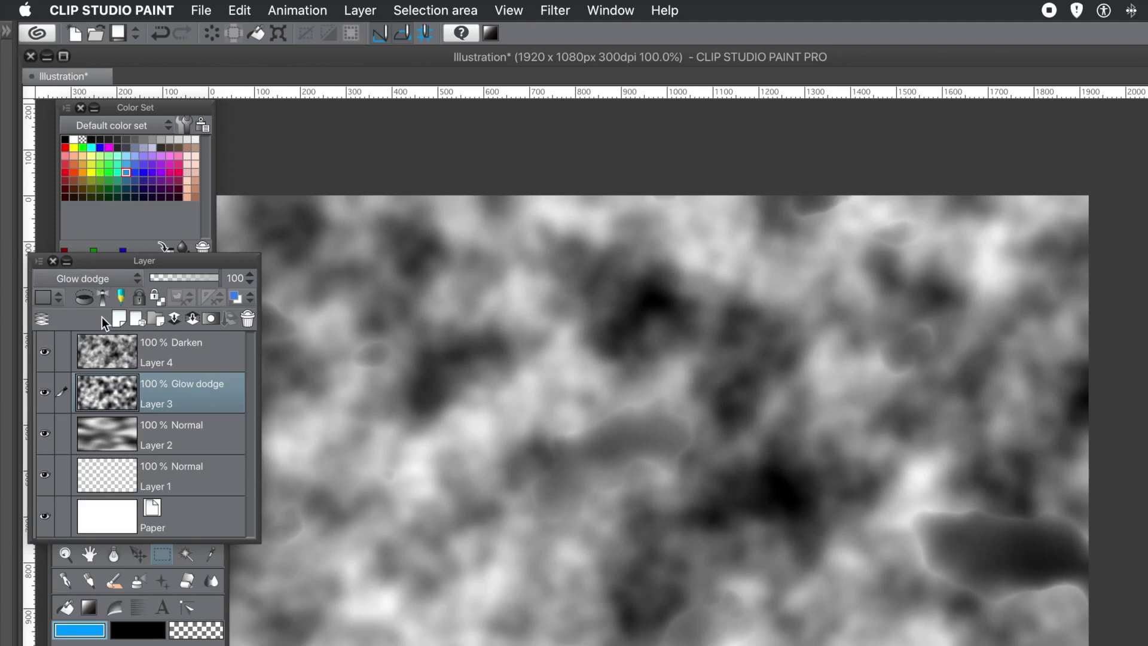
{"action": "left_click", "coordinate": [108, 274]}
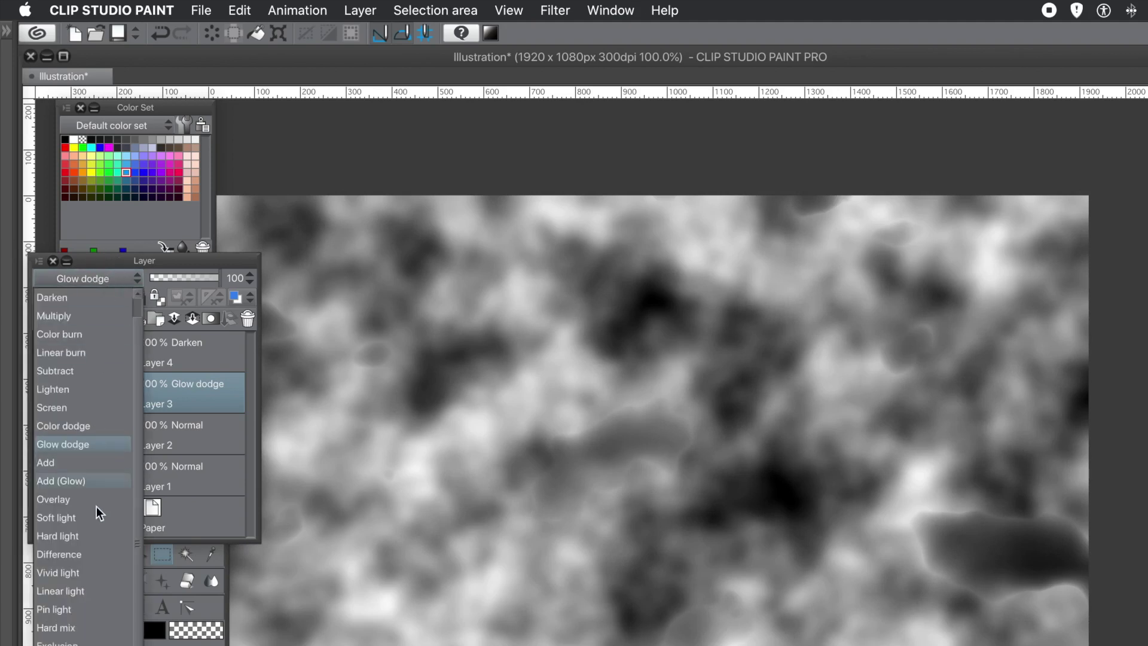
{"action": "left_click", "coordinate": [84, 494]}
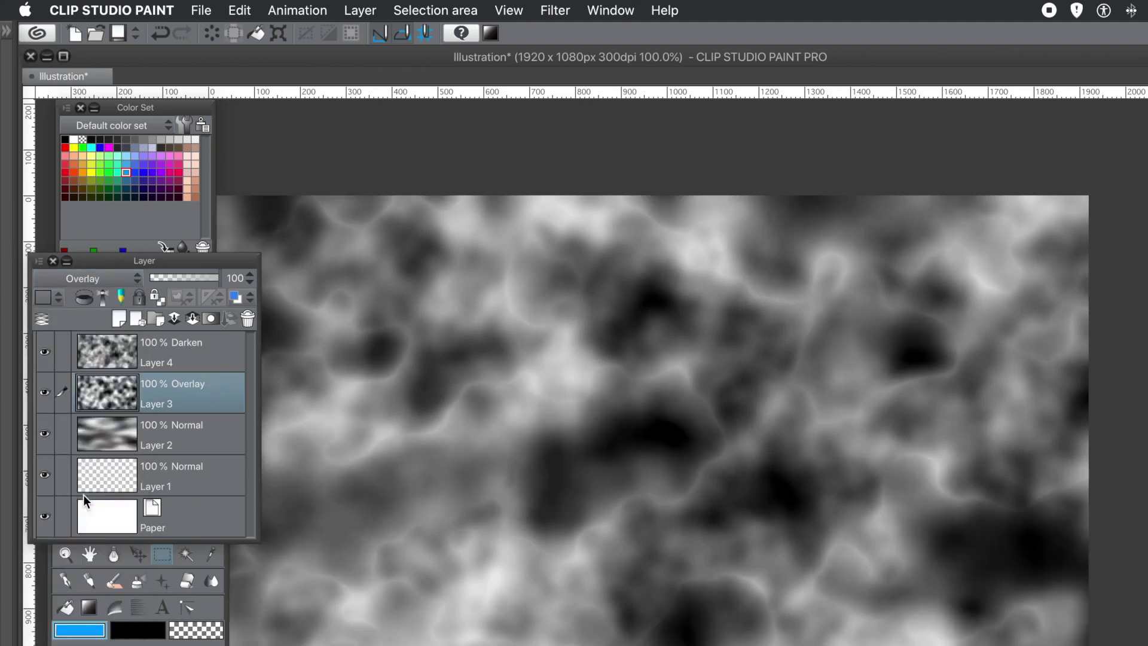
{"action": "left_click", "coordinate": [112, 276]}
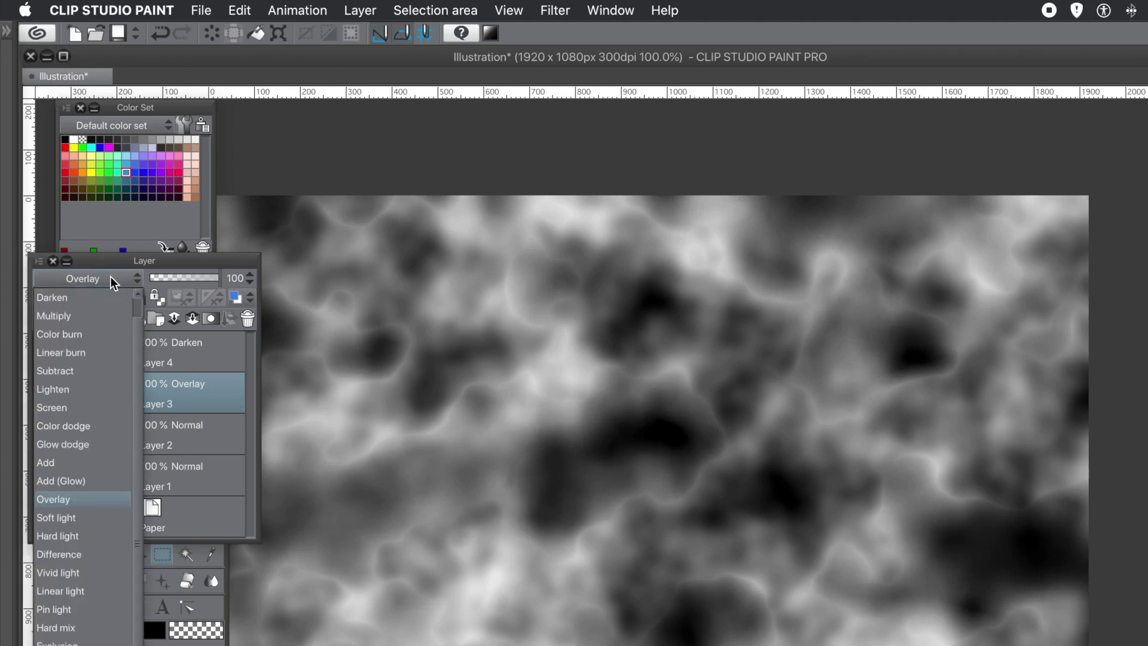
{"action": "left_click", "coordinate": [88, 553]}
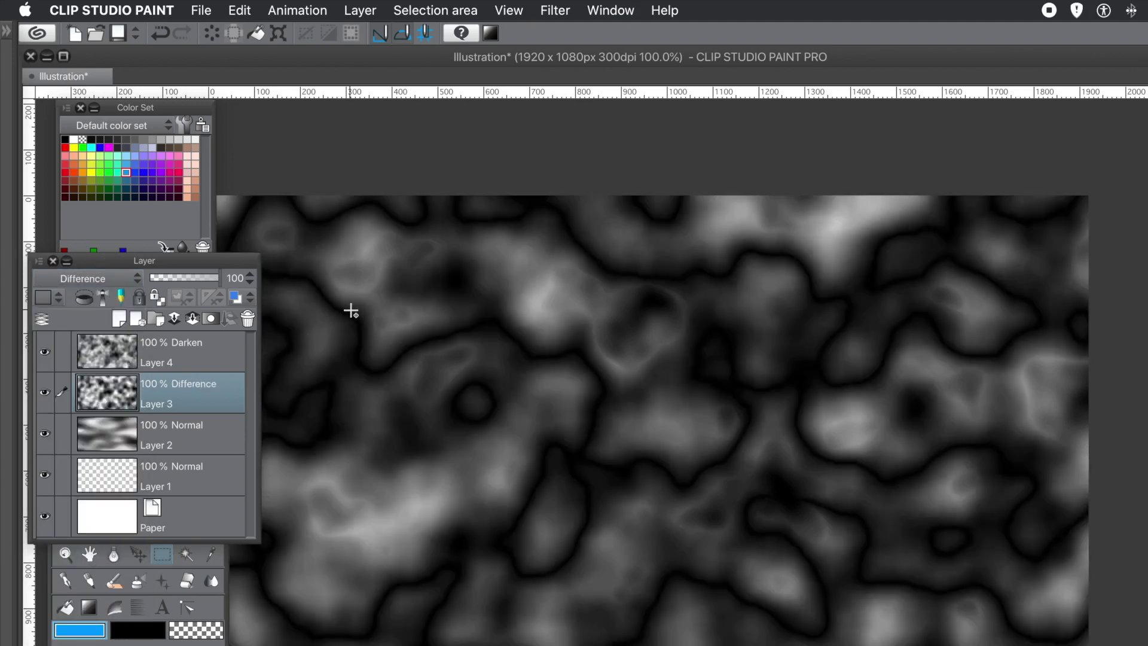
{"action": "left_click", "coordinate": [165, 436]}
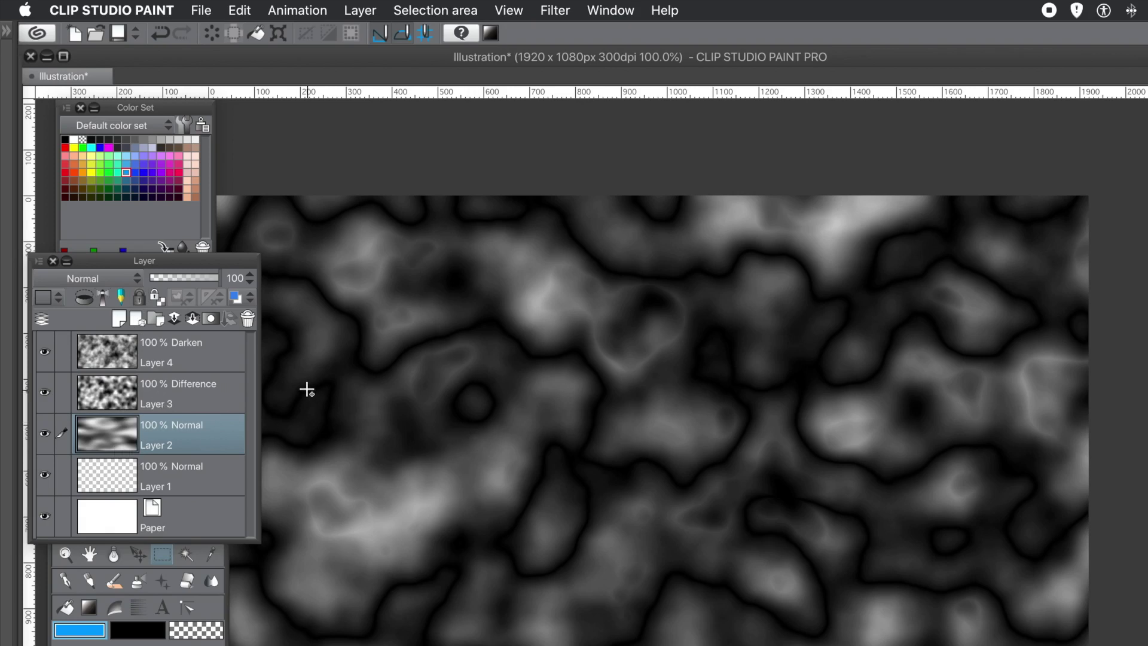
{"action": "left_click", "coordinate": [181, 361]}
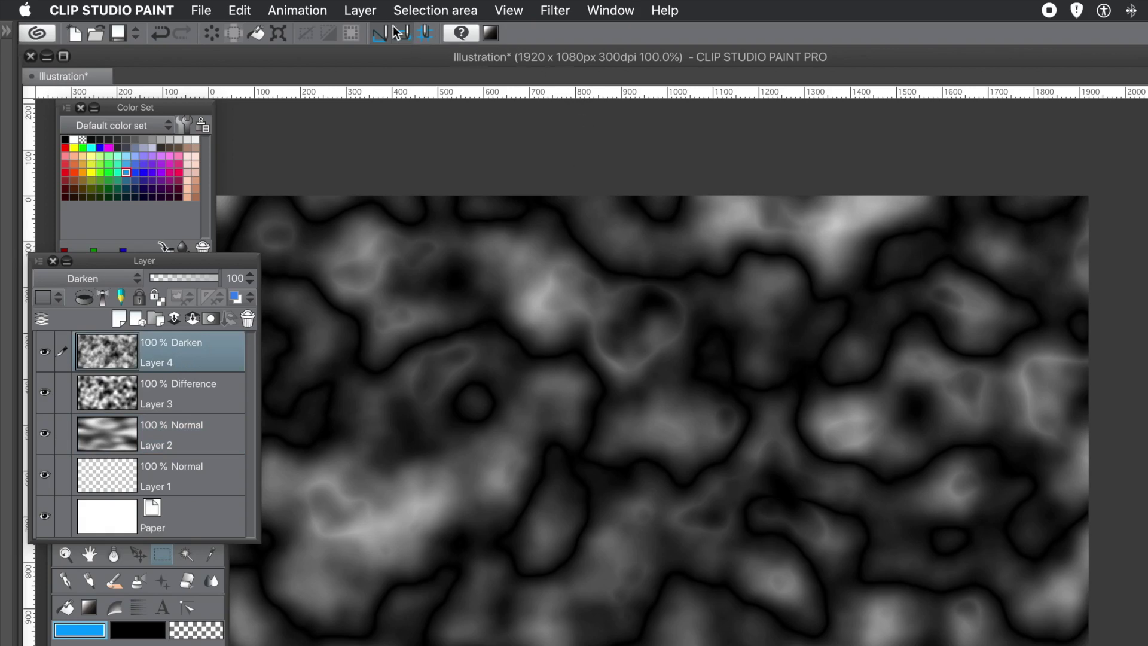
Step: Add raster Layer 5 on top of the noise layers and pick bright green from the Color Set
{"action": "left_click", "coordinate": [361, 11]}
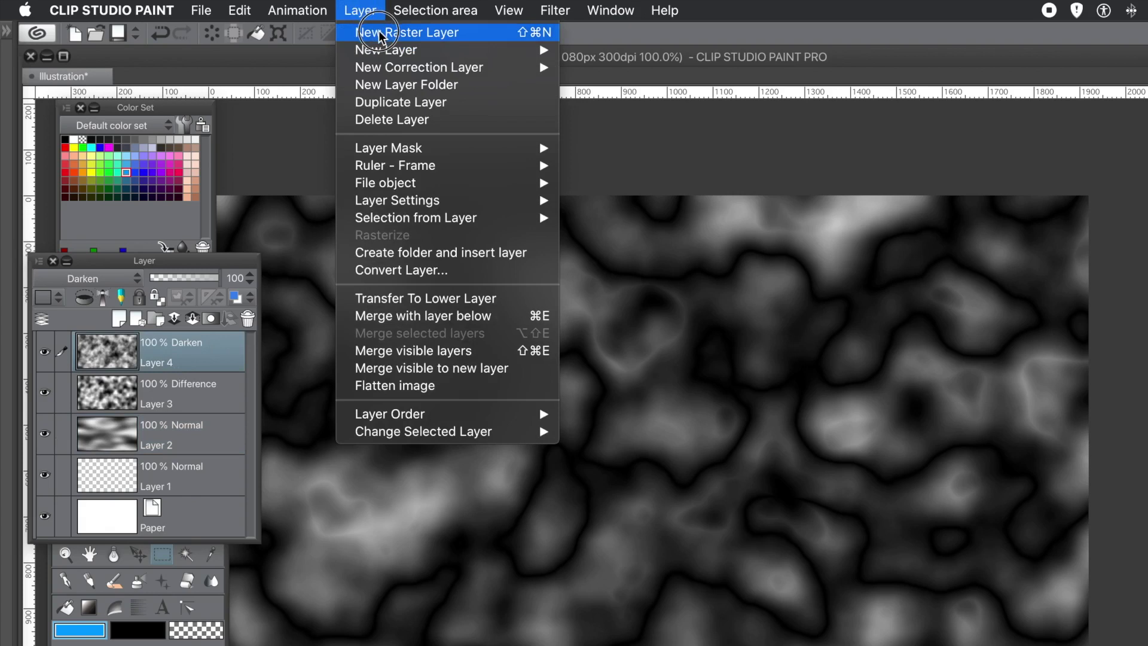
{"action": "left_click", "coordinate": [381, 35]}
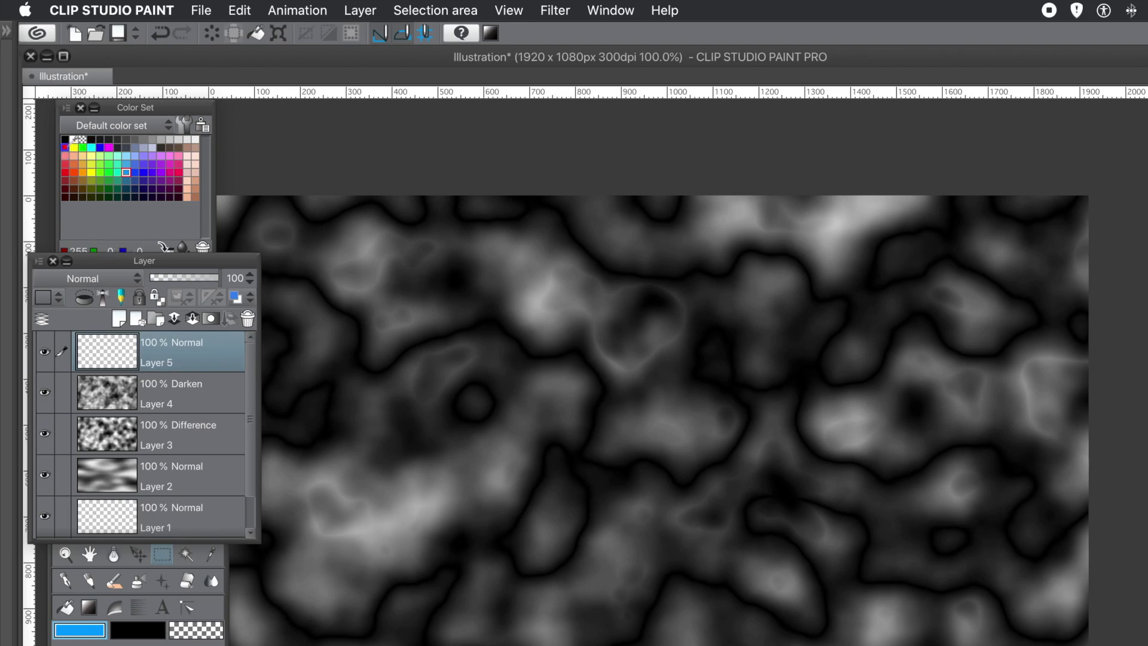
{"action": "left_click", "coordinate": [147, 171]}
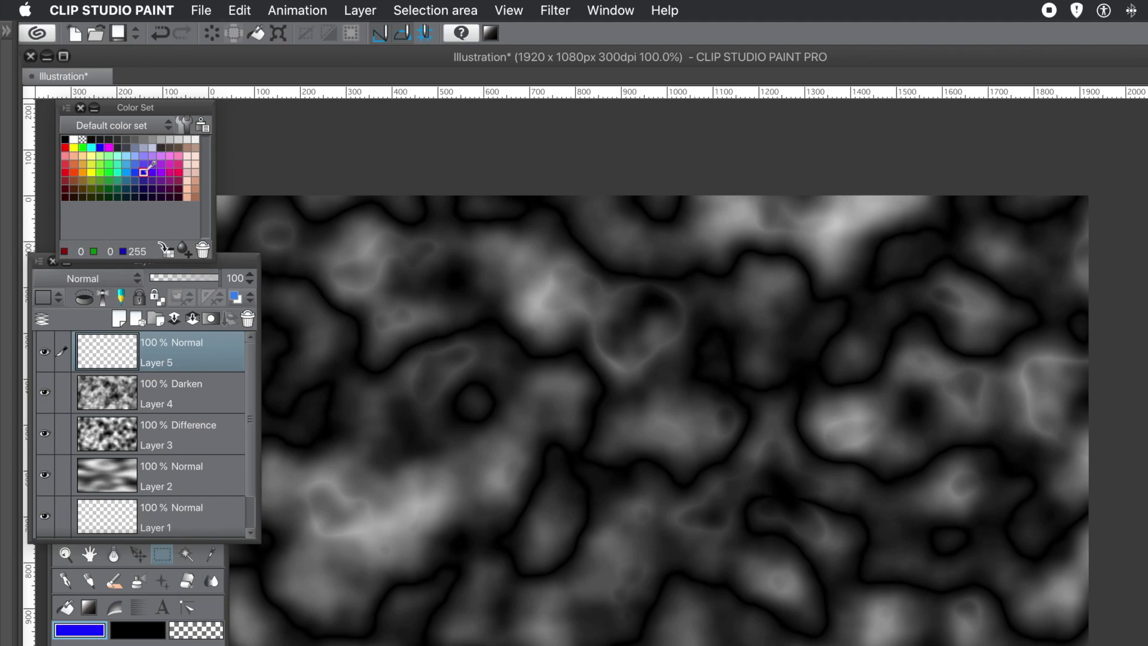
{"action": "left_click", "coordinate": [108, 172]}
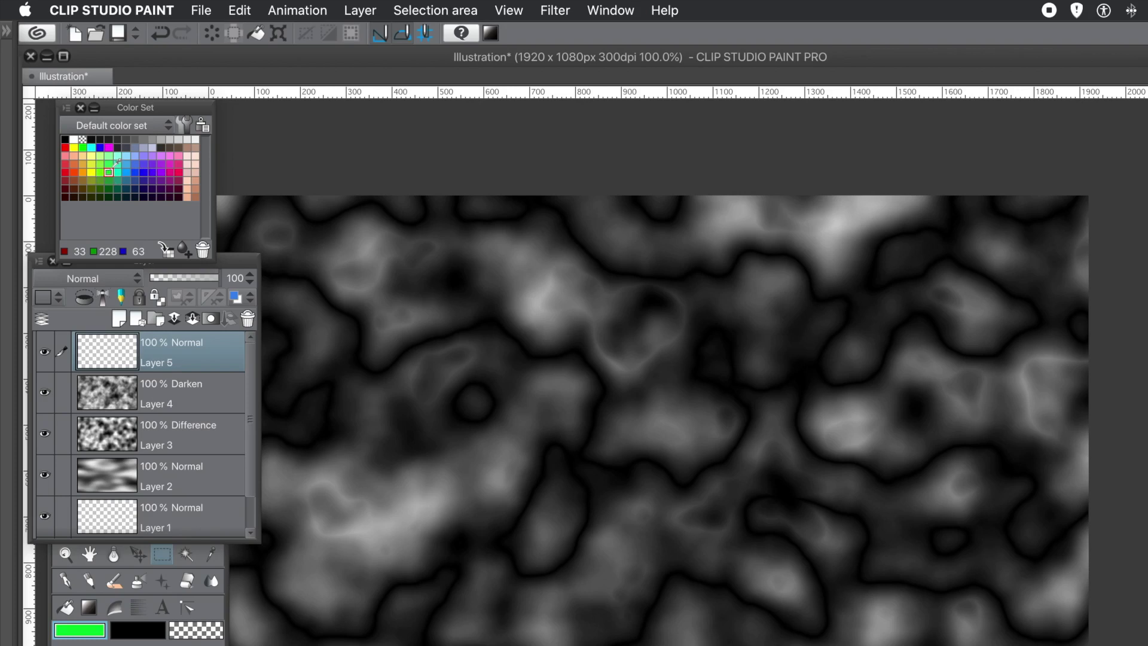
{"action": "left_click", "coordinate": [242, 13]}
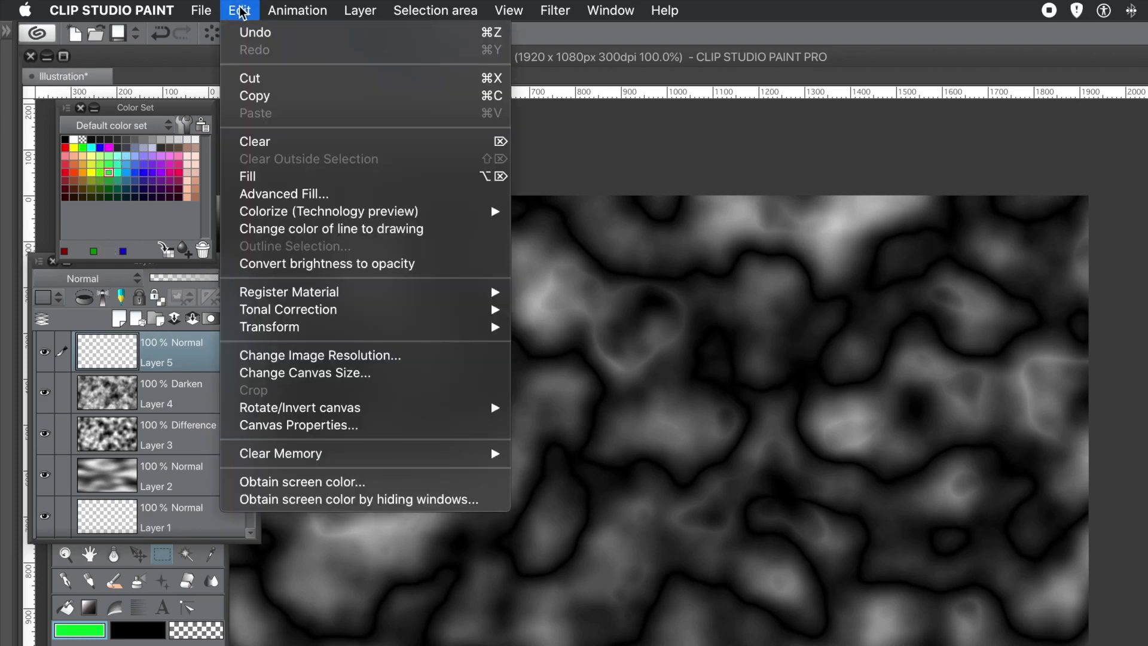
Step: Fill Layer 5 with bright green, briefly dropping its opacity to 30 before restoring 100%
{"action": "left_click", "coordinate": [253, 177]}
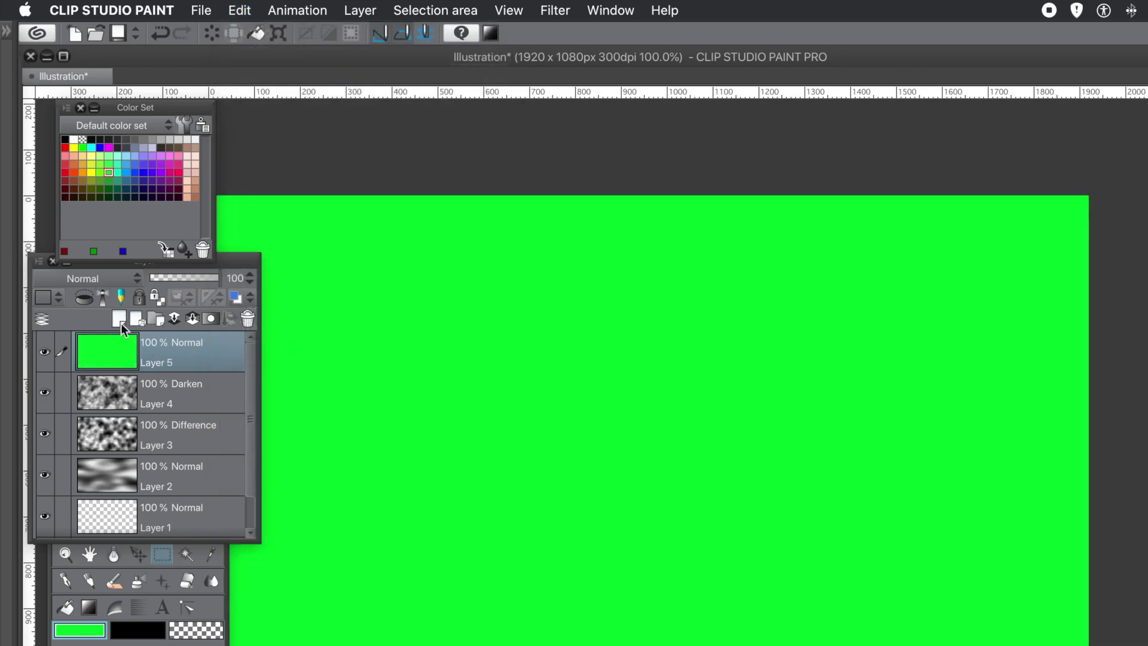
{"action": "left_click", "coordinate": [128, 347]}
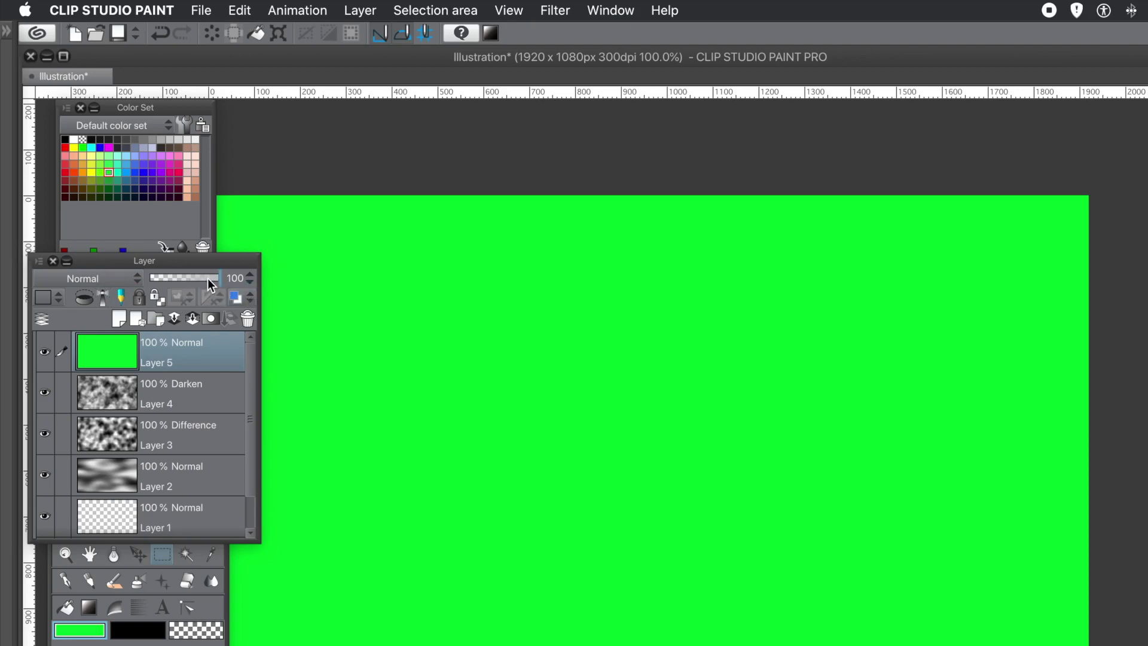
{"action": "left_click_drag", "start_coordinate": [208, 278], "coordinate": [171, 281]}
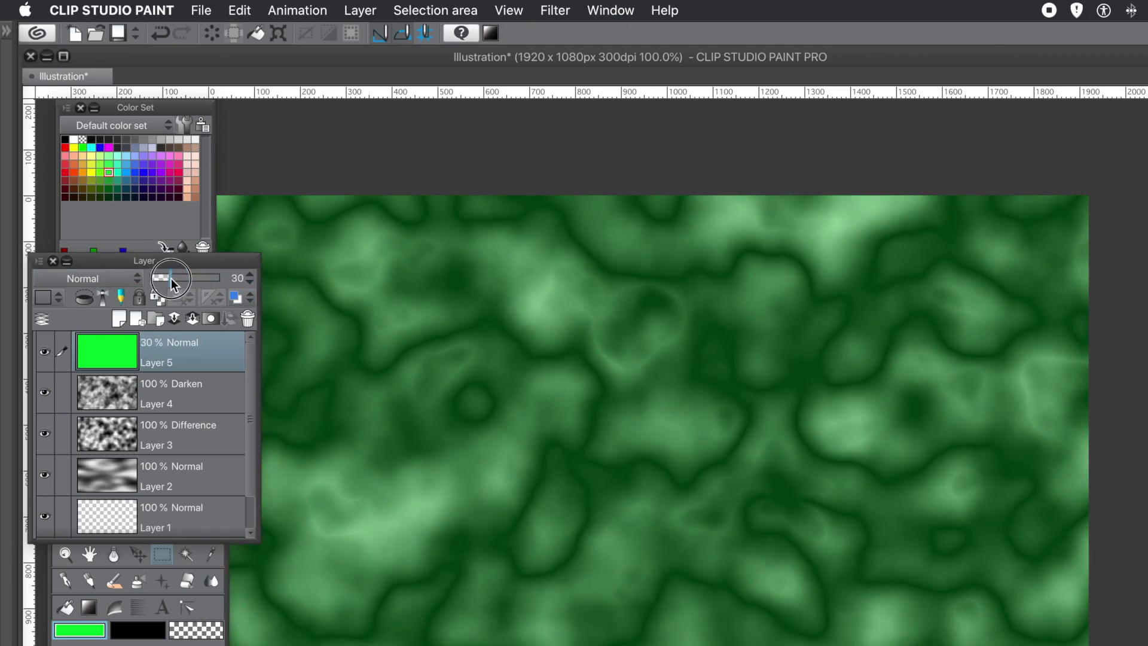
{"action": "left_click_drag", "start_coordinate": [171, 281], "coordinate": [272, 288]}
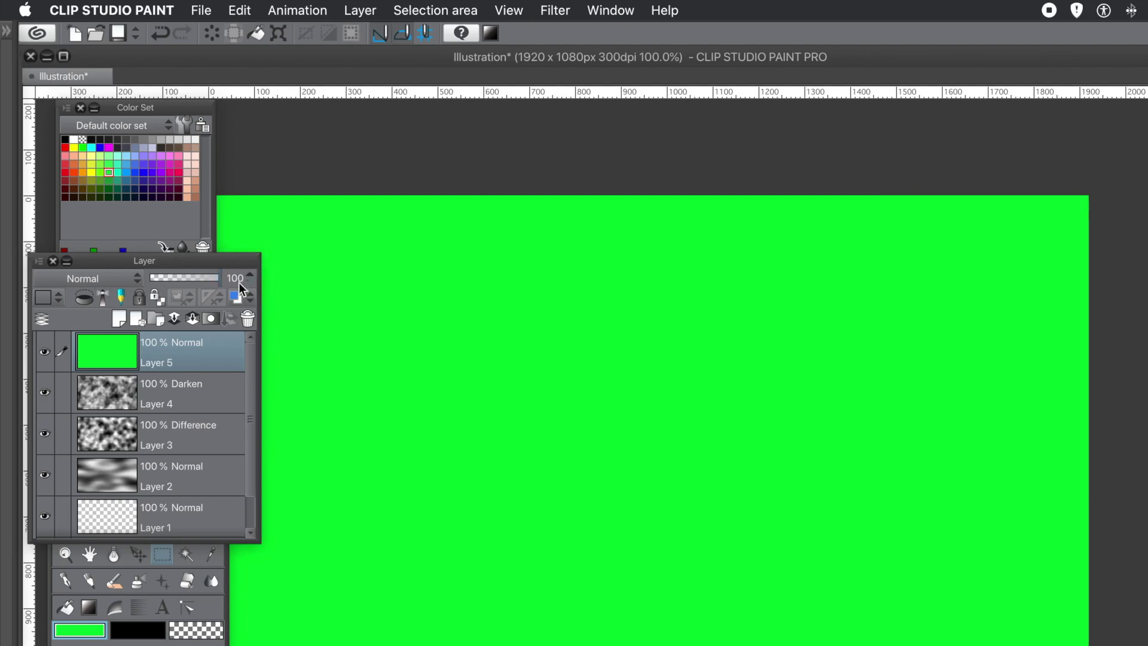
Step: Preview Layer 5 in Darken, Multiply and Color burn blend modes
{"action": "left_click", "coordinate": [132, 284]}
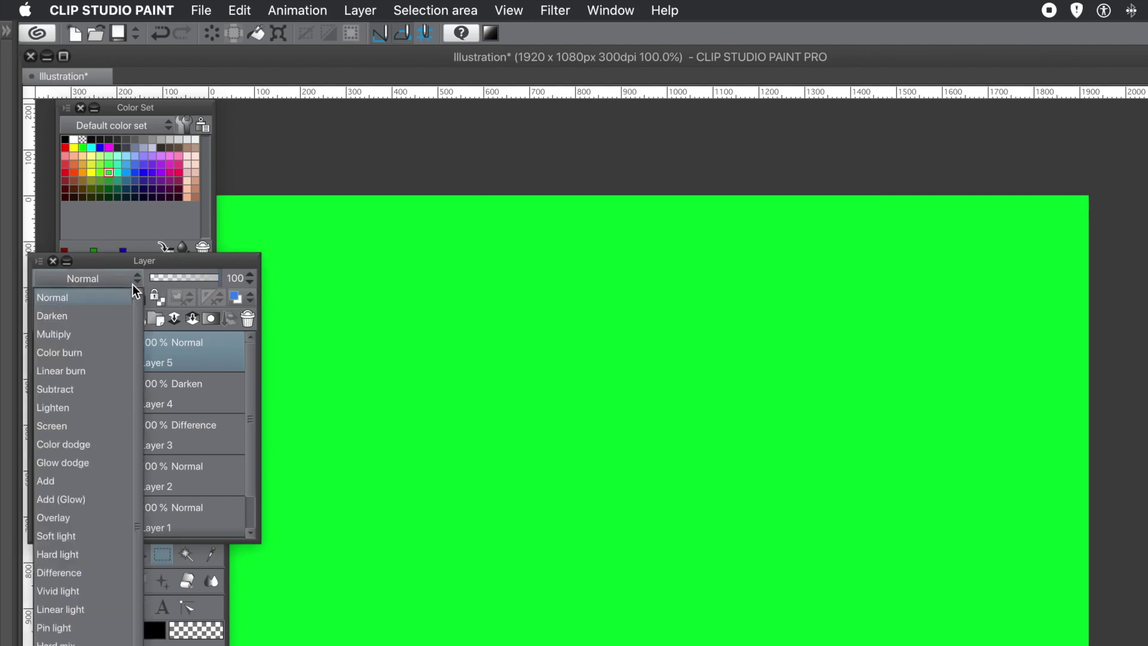
{"action": "left_click", "coordinate": [114, 316]}
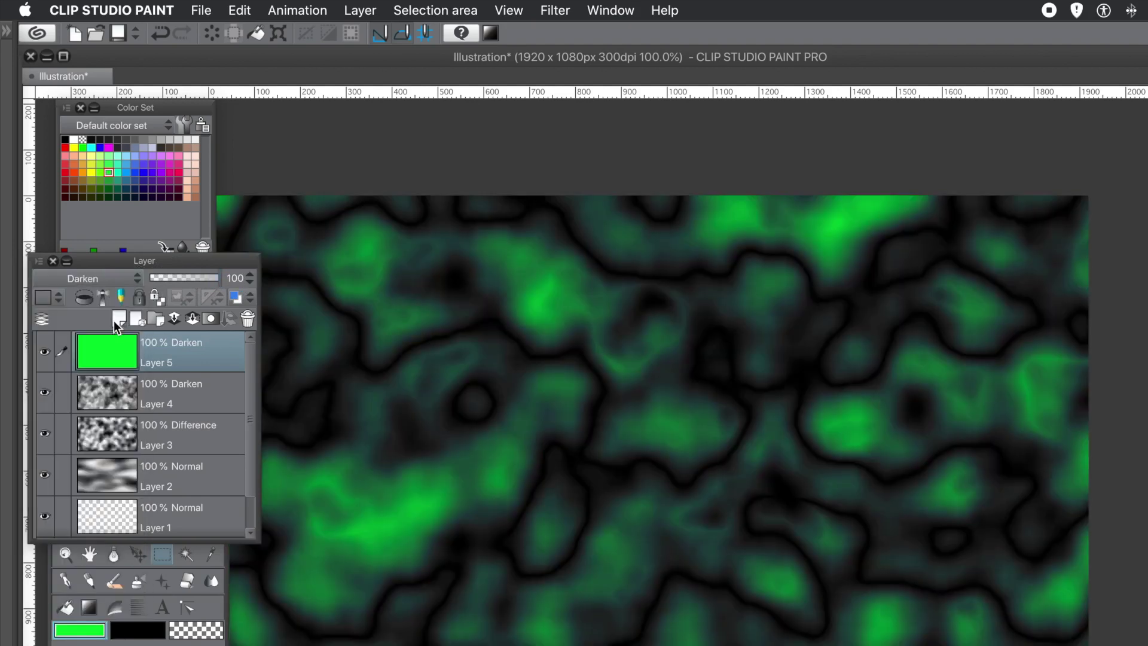
{"action": "left_click", "coordinate": [106, 282]}
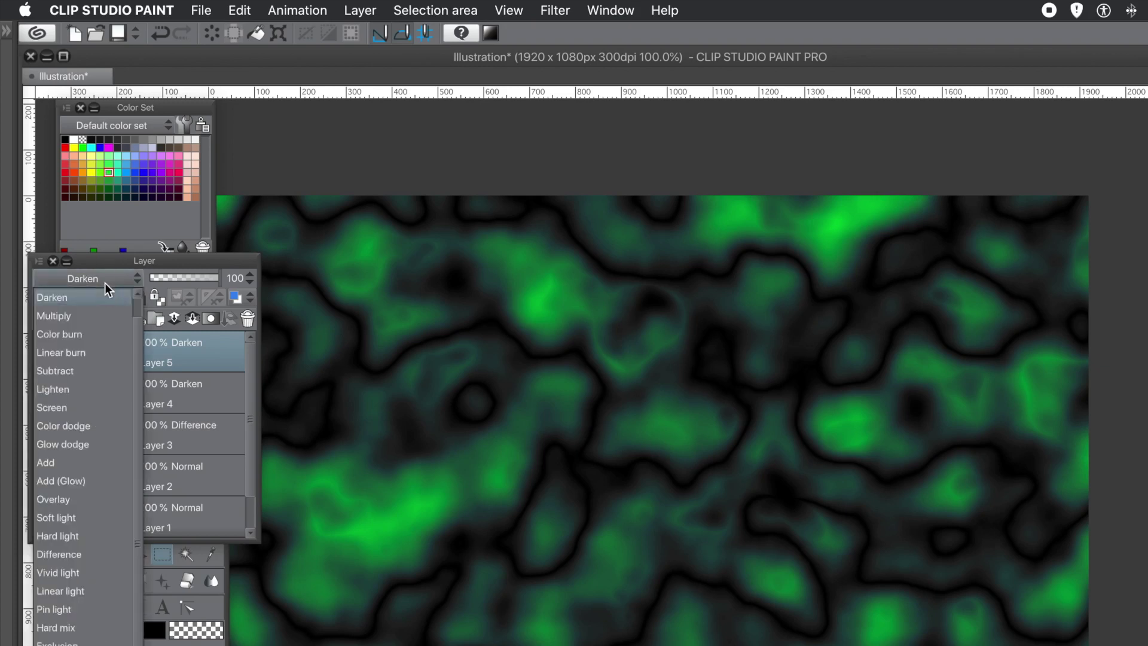
{"action": "left_click", "coordinate": [94, 318]}
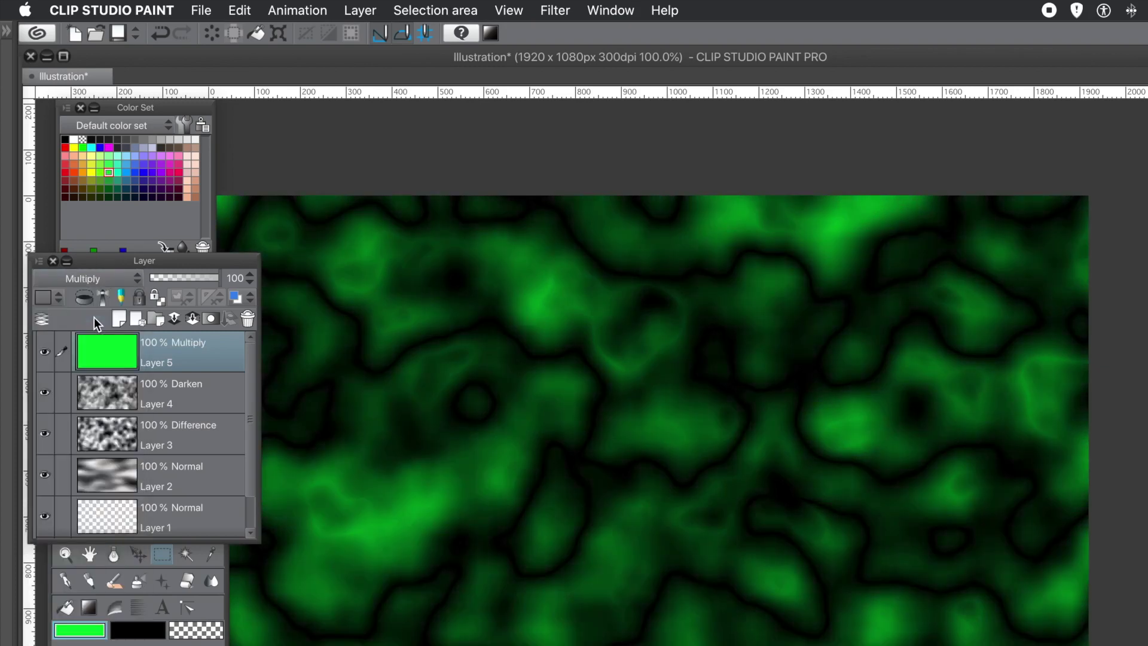
{"action": "left_click", "coordinate": [97, 281]}
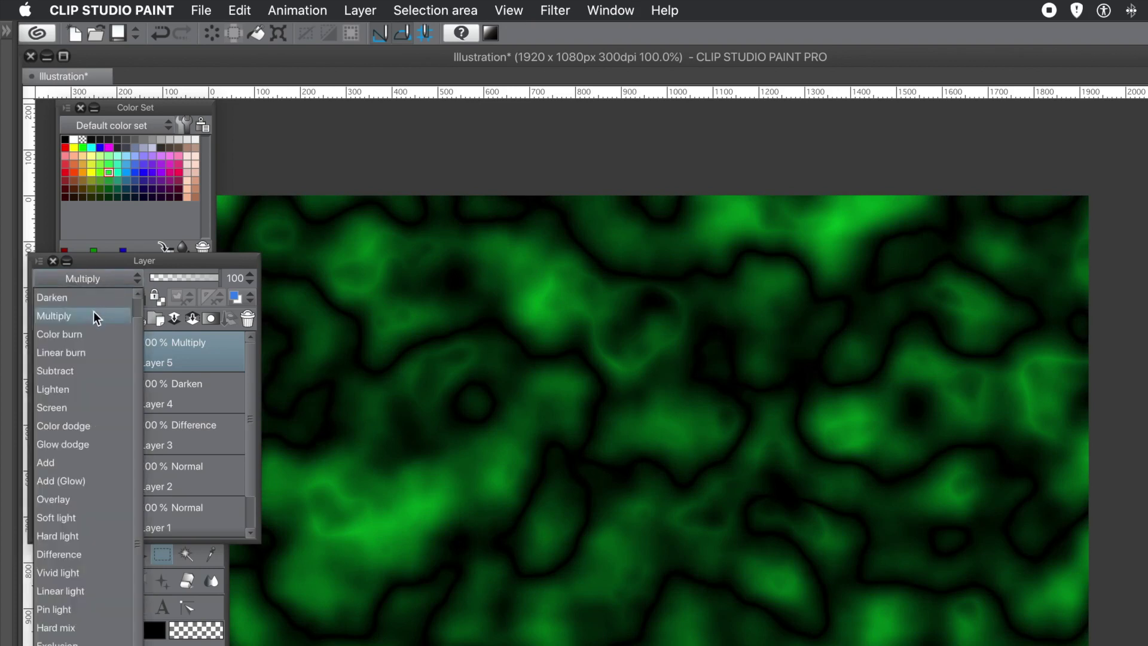
{"action": "left_click", "coordinate": [89, 332]}
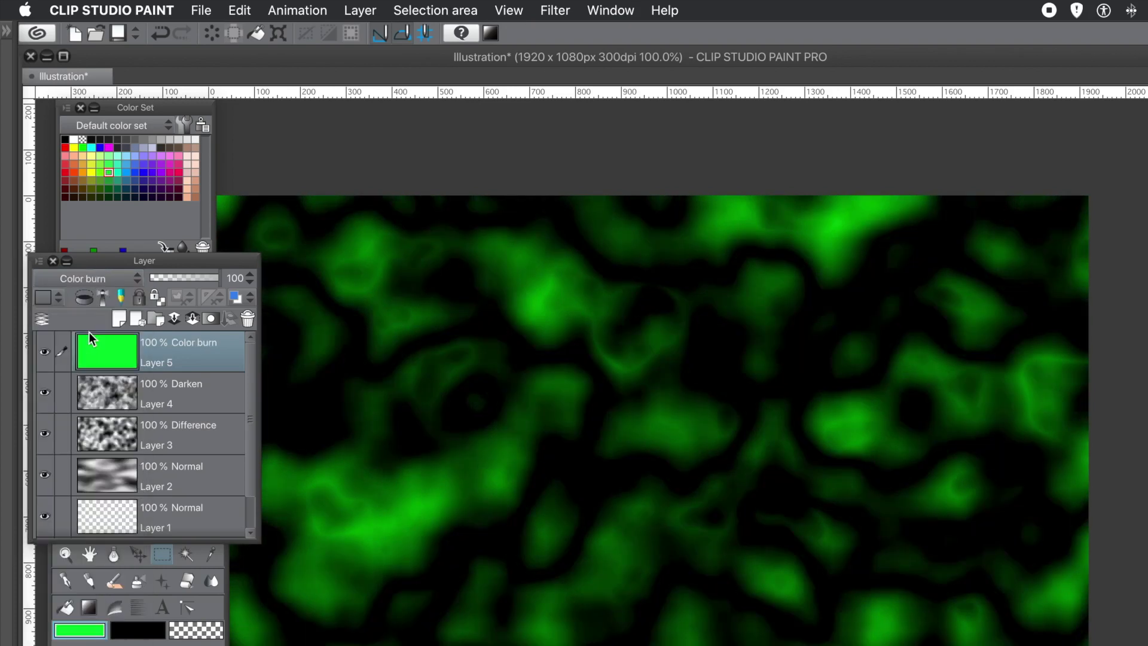
Step: Try Difference and Add (Glow), then settle Layer 5 on Overlay blending
{"action": "left_click", "coordinate": [98, 281]}
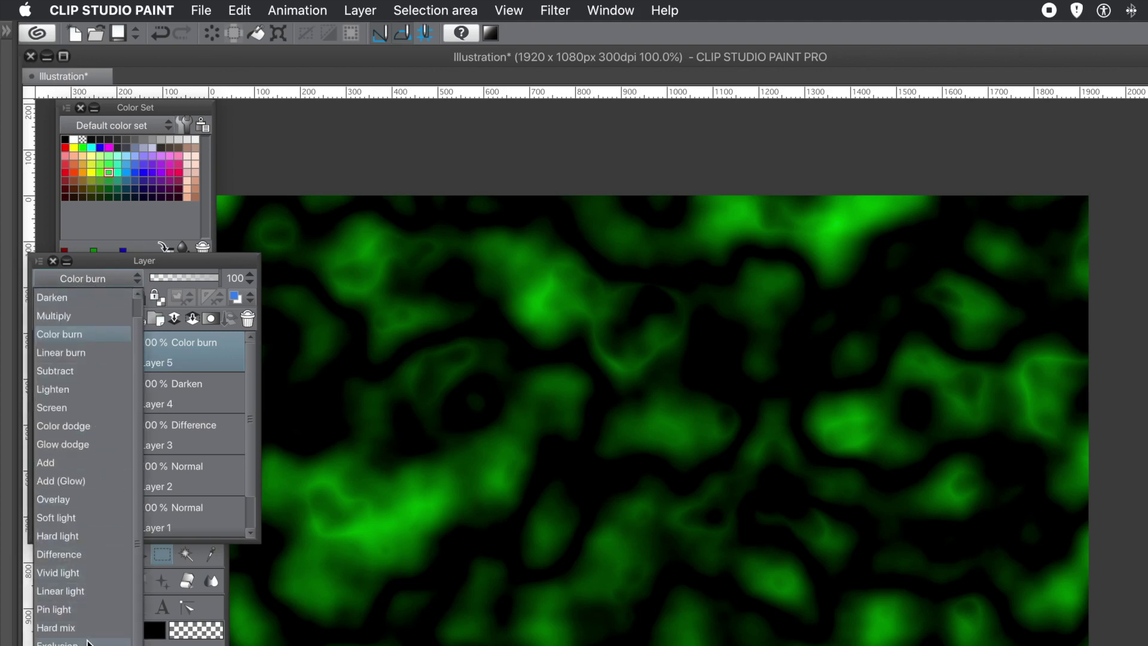
{"action": "left_click", "coordinate": [84, 555]}
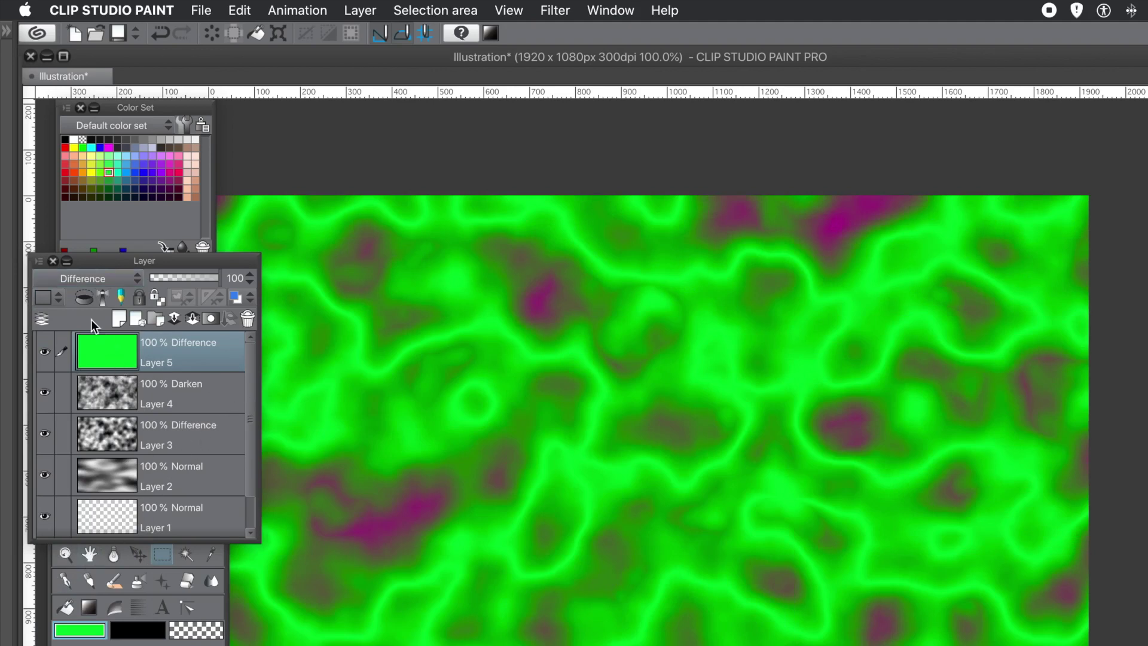
{"action": "left_click", "coordinate": [91, 276]}
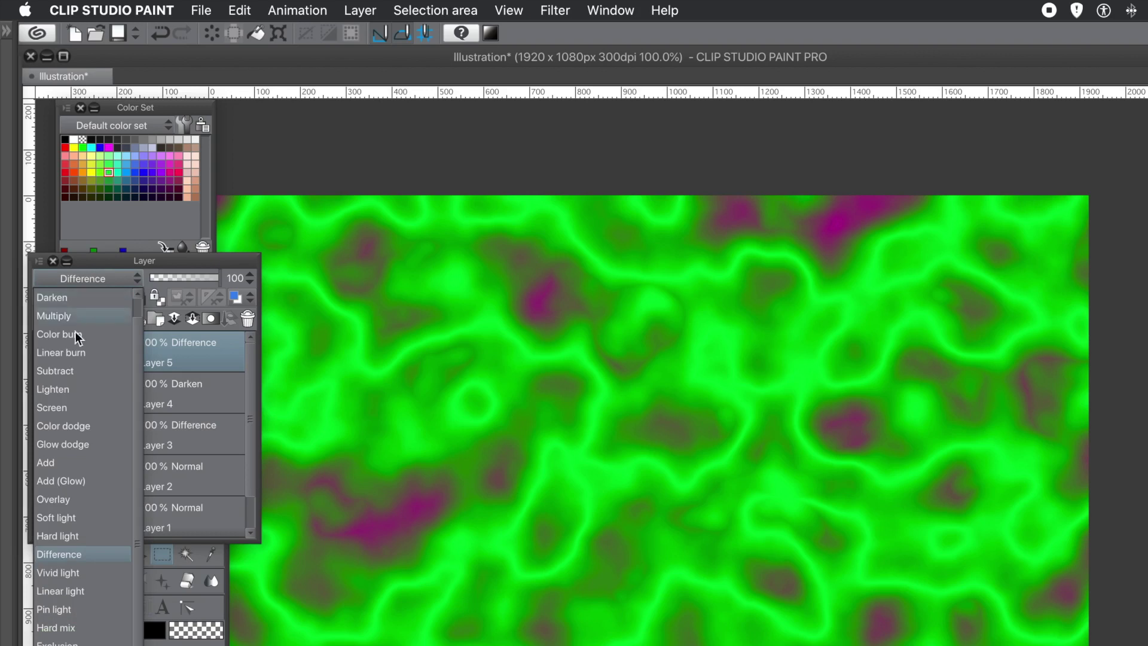
{"action": "left_click", "coordinate": [57, 485]}
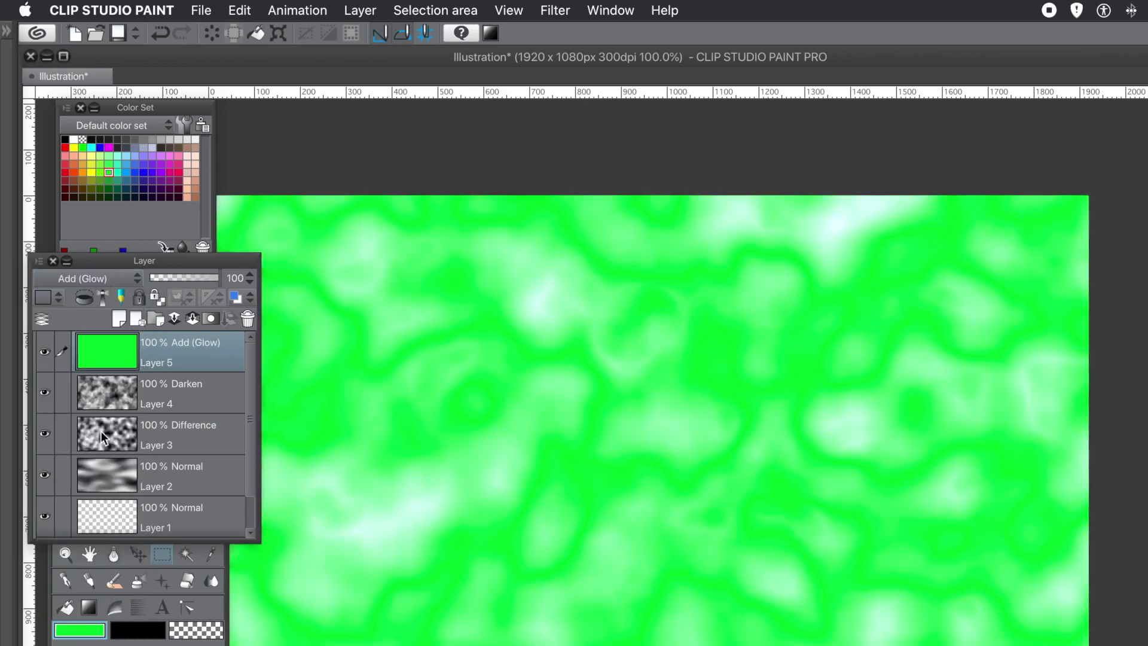
{"action": "left_click", "coordinate": [103, 279]}
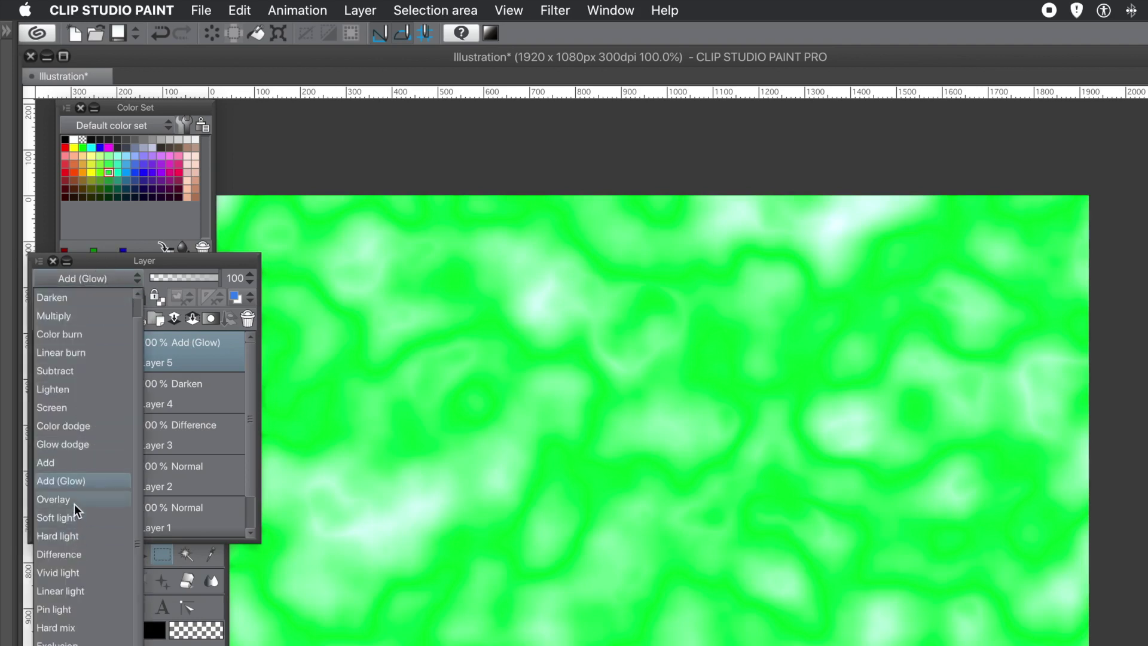
{"action": "key", "text": "Escape"}
{"action": "key", "text": "Down"}
{"action": "key", "text": "Down"}
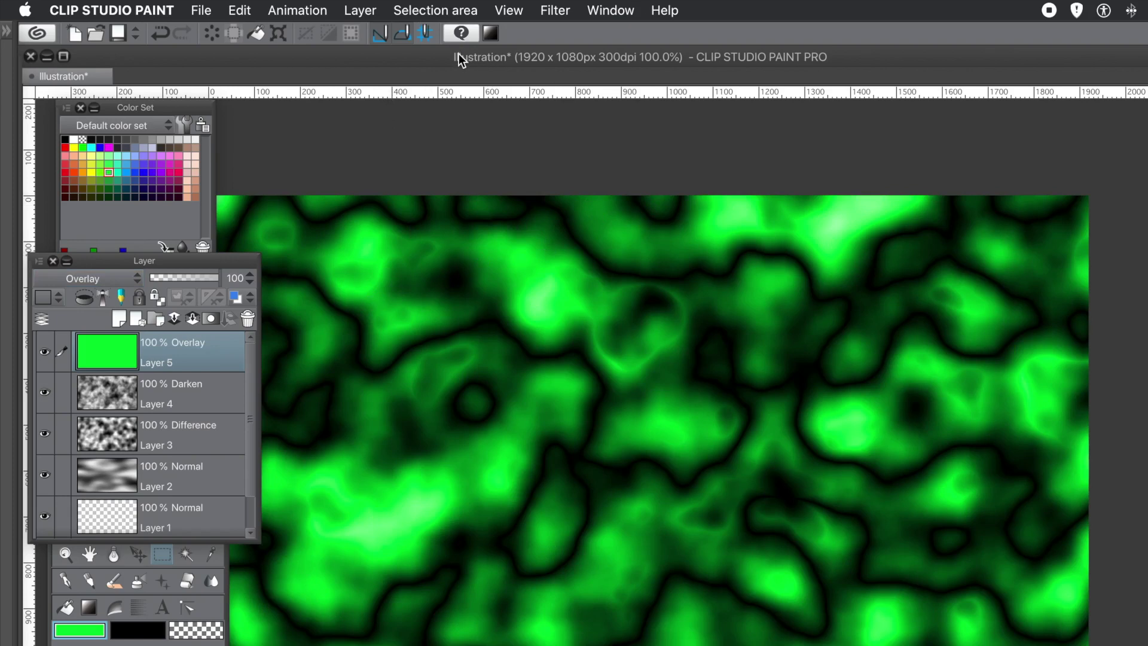
{"action": "left_click", "coordinate": [373, 12]}
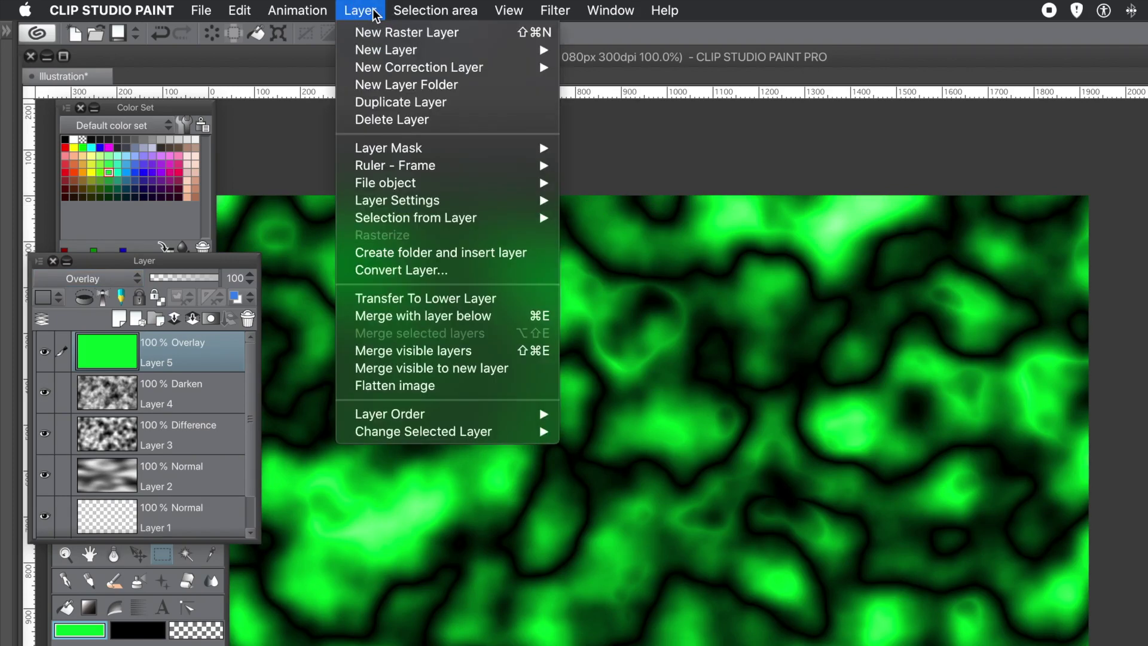
{"action": "left_click", "coordinate": [415, 393]}
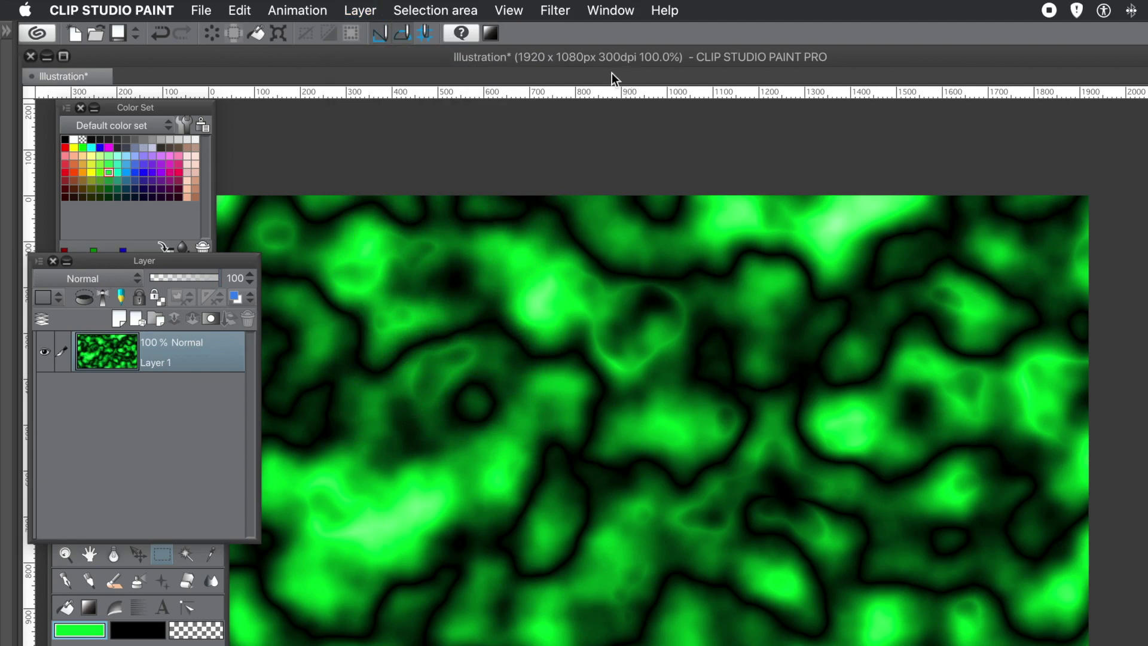
{"action": "left_click", "coordinate": [546, 12]}
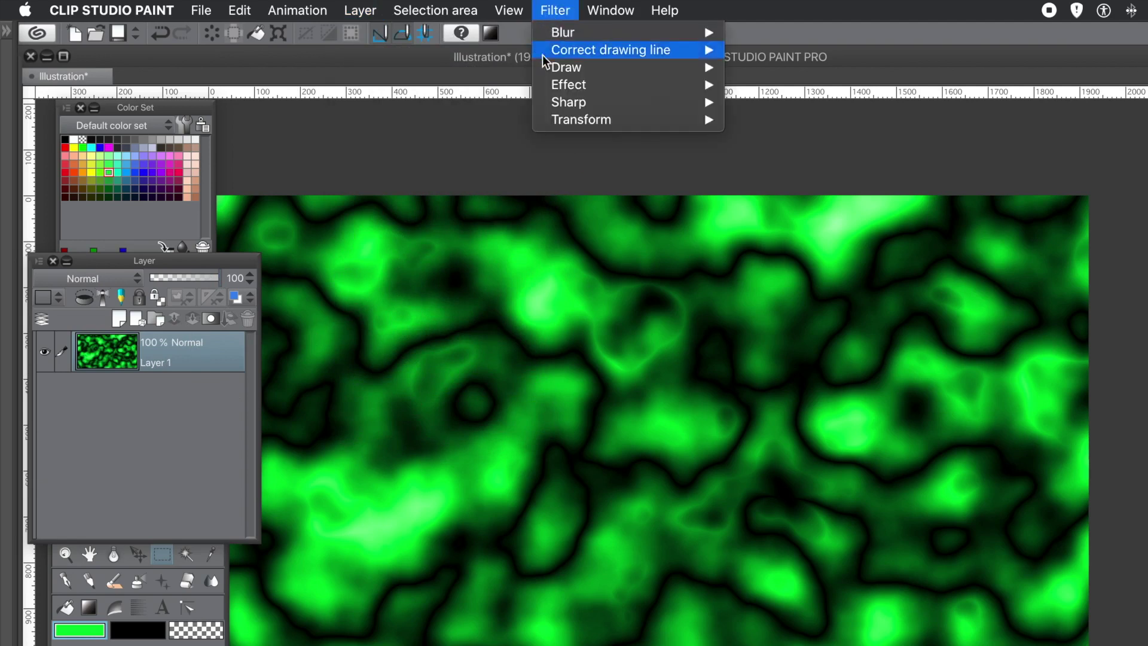
{"action": "mouse_move", "coordinate": [546, 74]}
{"action": "mouse_move", "coordinate": [547, 104]}
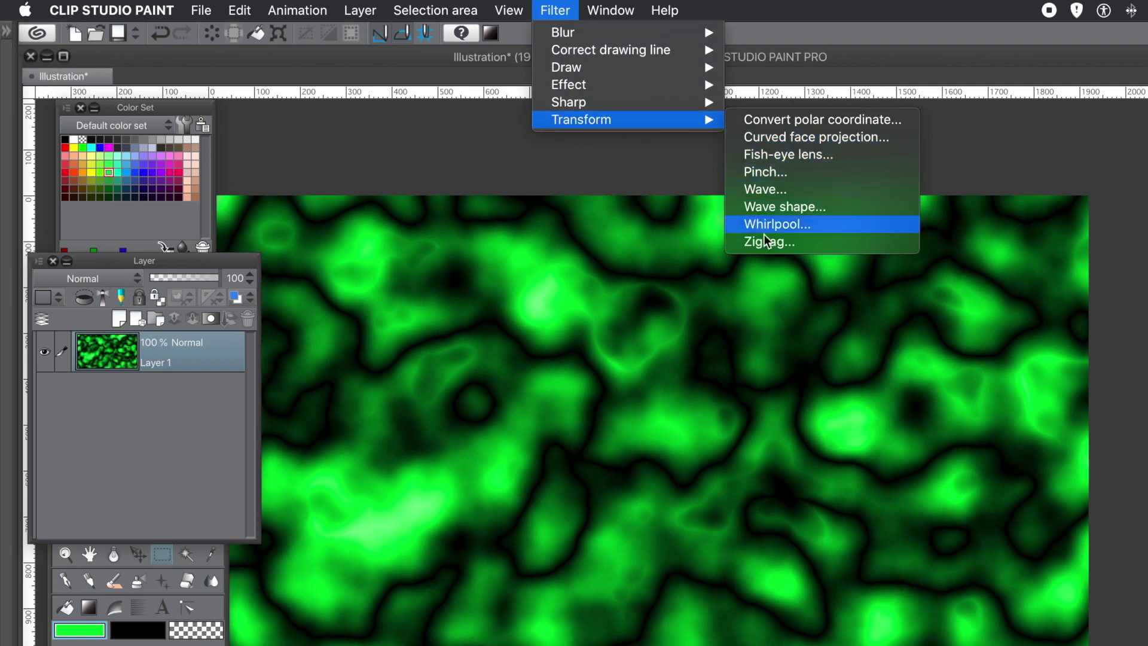
{"action": "mouse_move", "coordinate": [112, 10]}
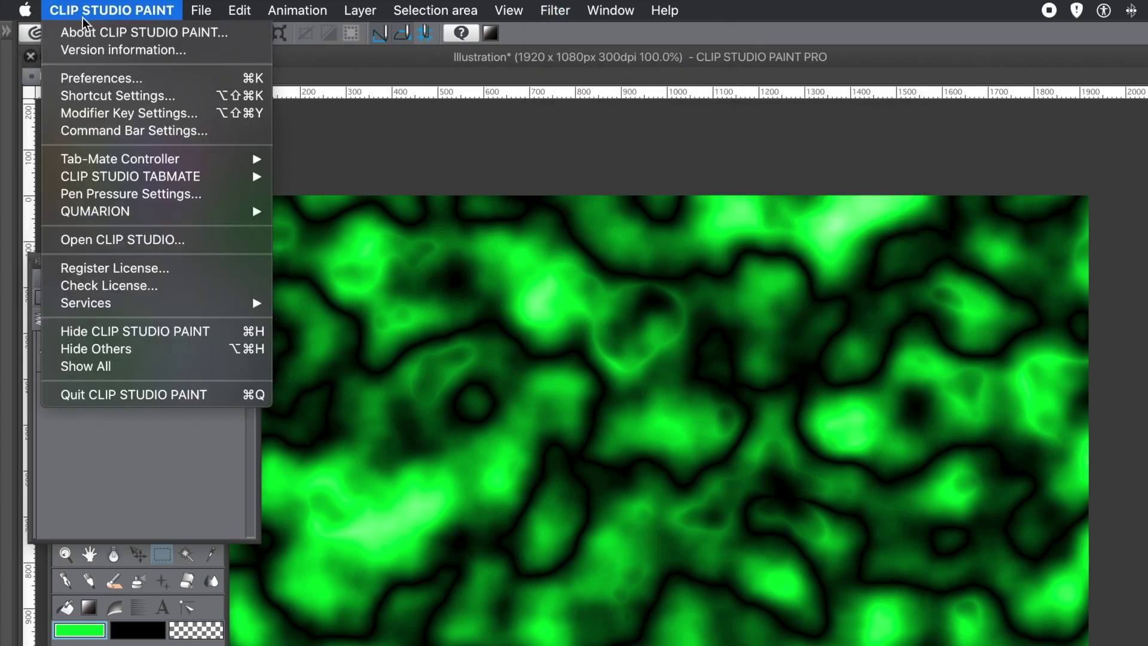
{"action": "left_click", "coordinate": [342, 70]}
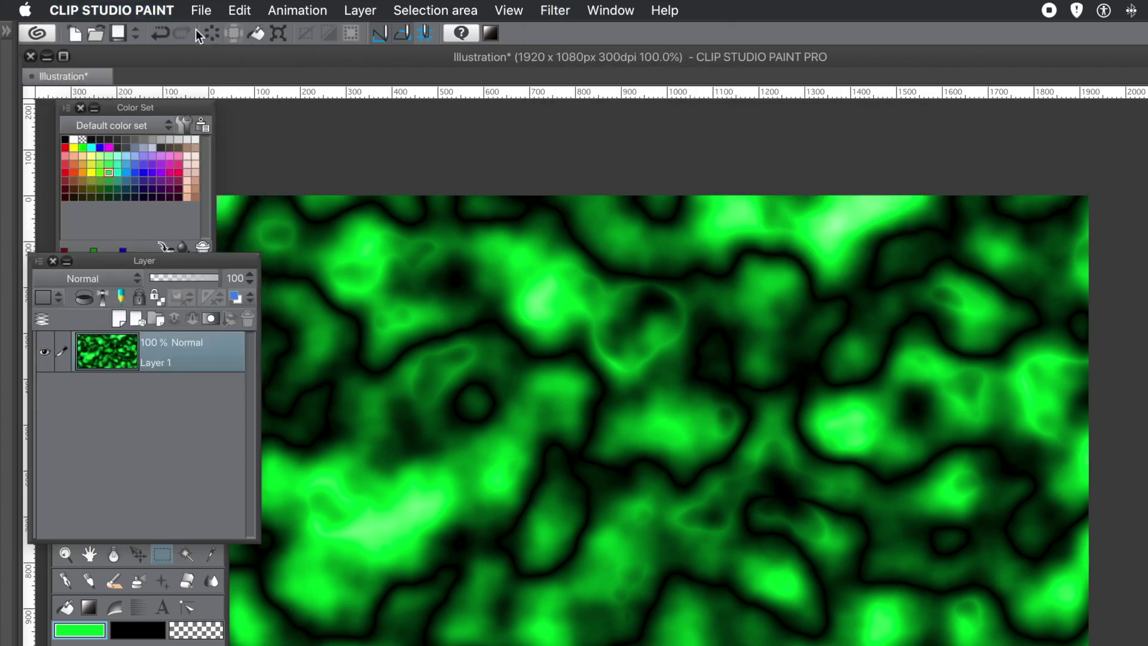
Step: Register the canvas image as a new material, renaming it from 'Layer 1' to 'Perlin 2'
{"action": "left_click", "coordinate": [243, 10]}
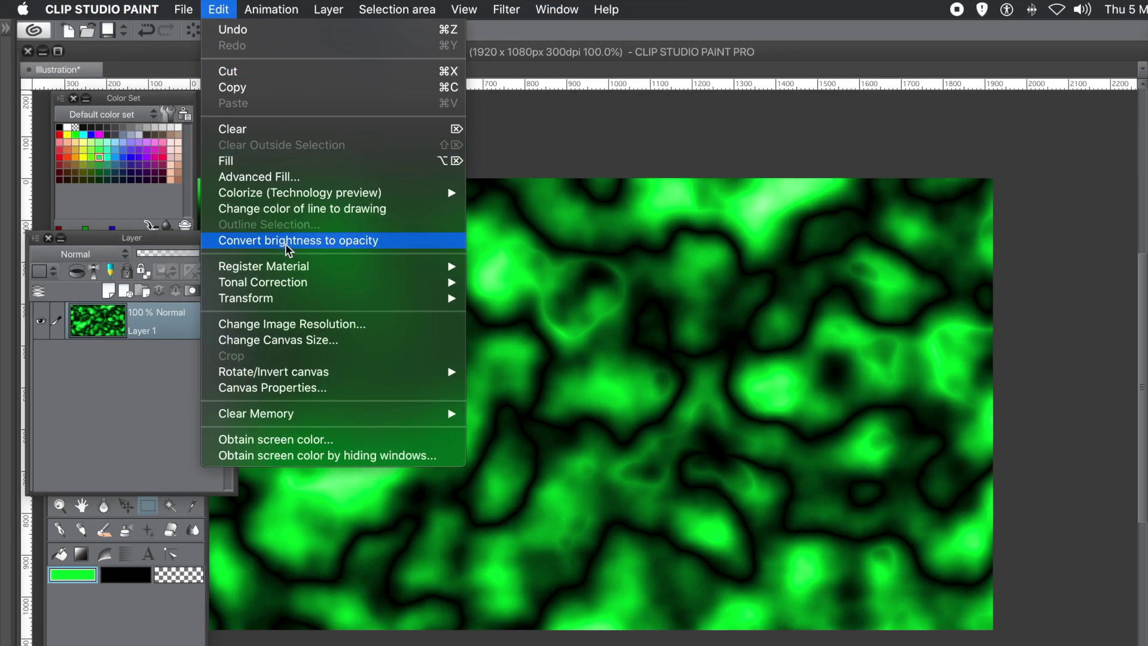
{"action": "mouse_move", "coordinate": [296, 269]}
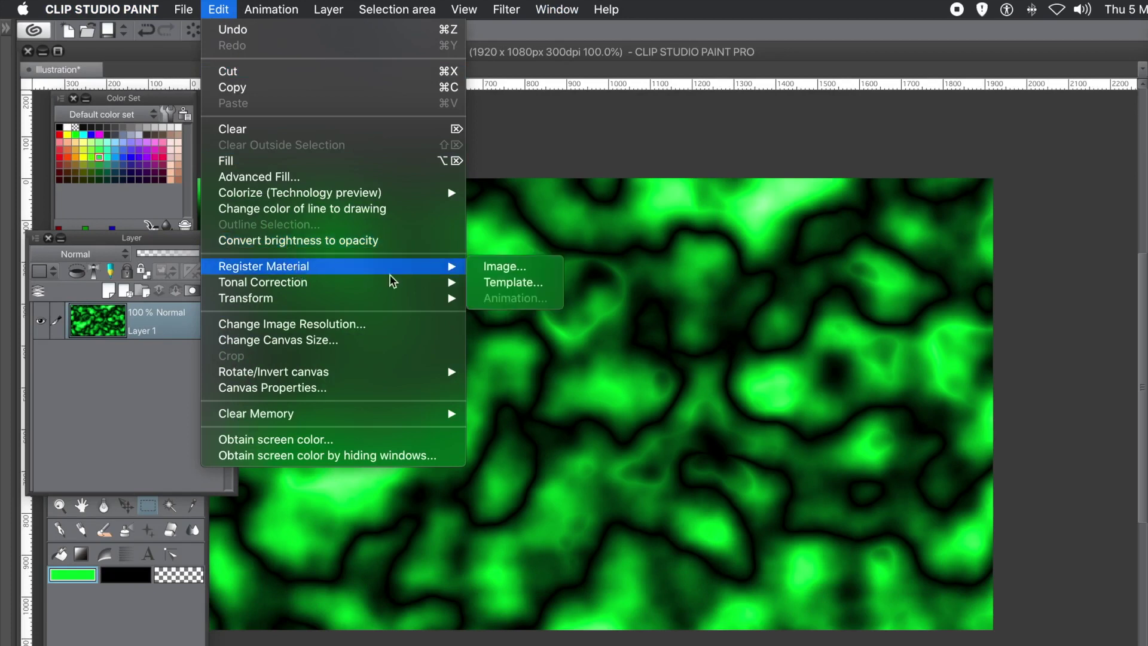
{"action": "left_click", "coordinate": [508, 271]}
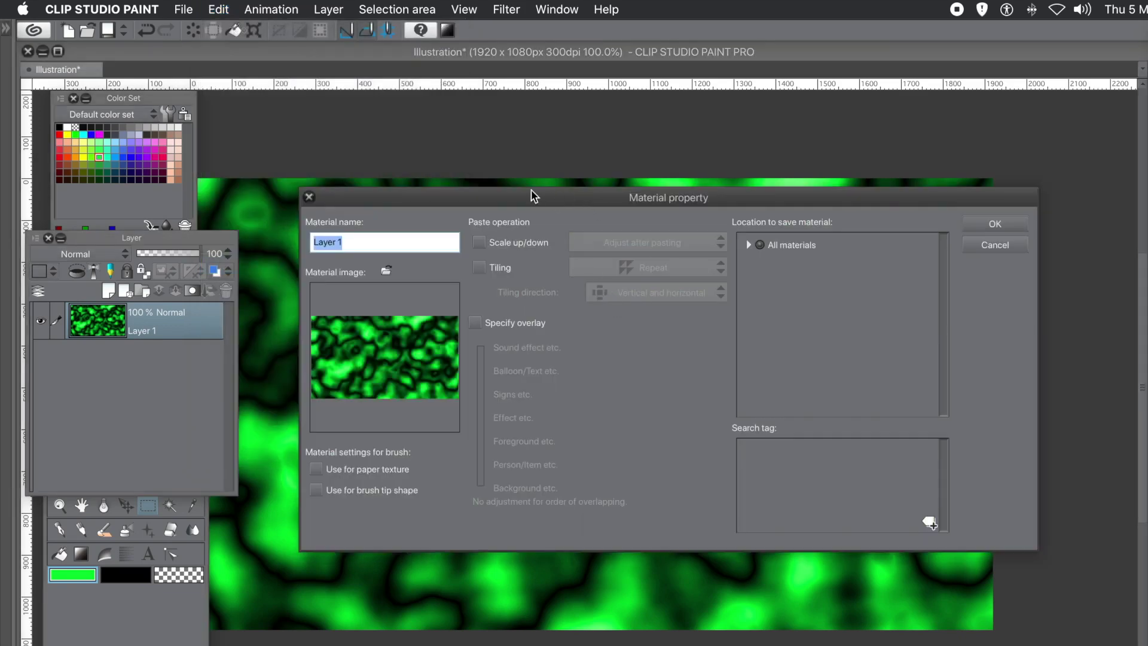
{"action": "left_click_drag", "start_coordinate": [532, 195], "coordinate": [602, 174]}
{"action": "left_click_drag", "start_coordinate": [440, 221], "coordinate": [348, 207]}
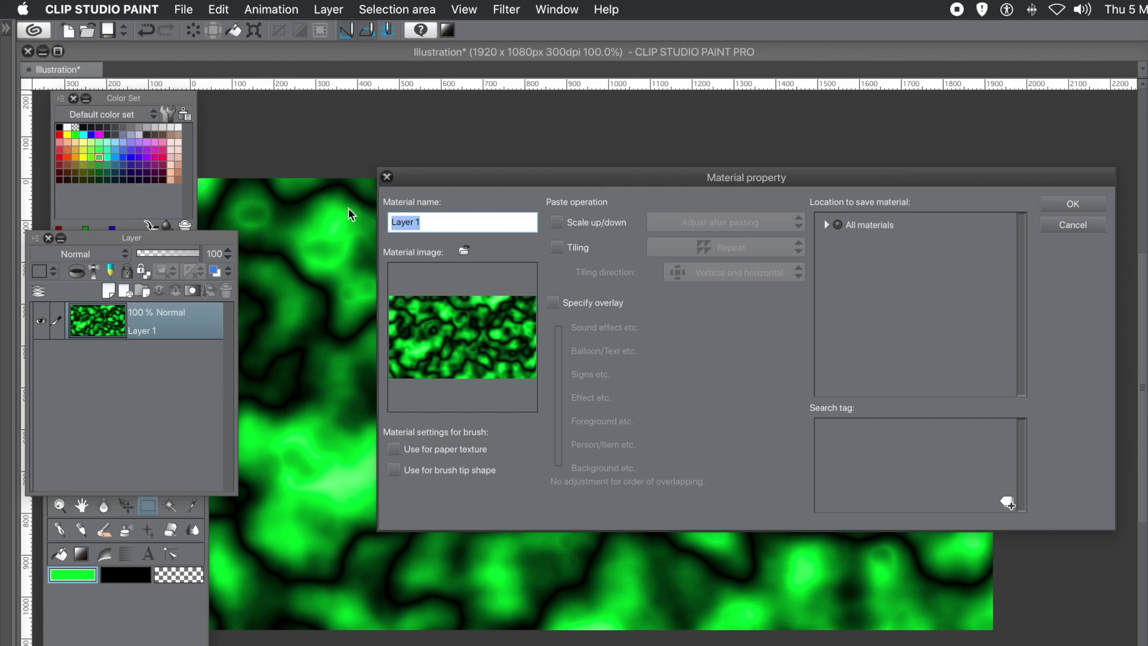
{"action": "type", "text": "Perlin 2"}
Step: Enable Use for paper texture, try Flip tiling, then leave tiling switched off
{"action": "left_click", "coordinate": [396, 451]}
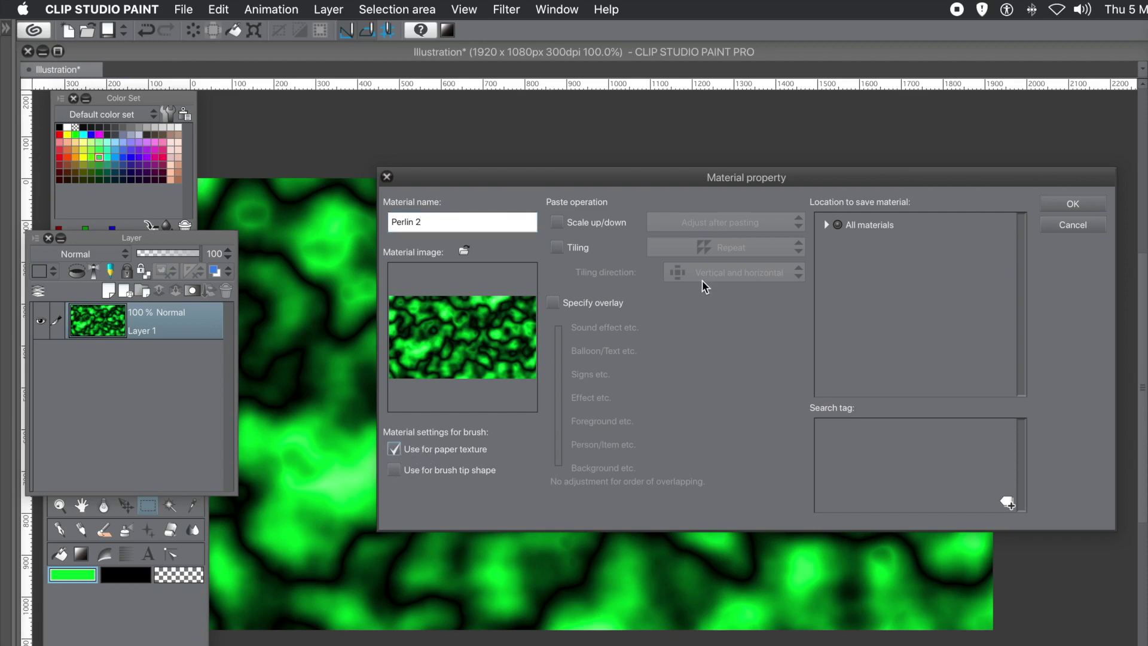
{"action": "left_click", "coordinate": [557, 249]}
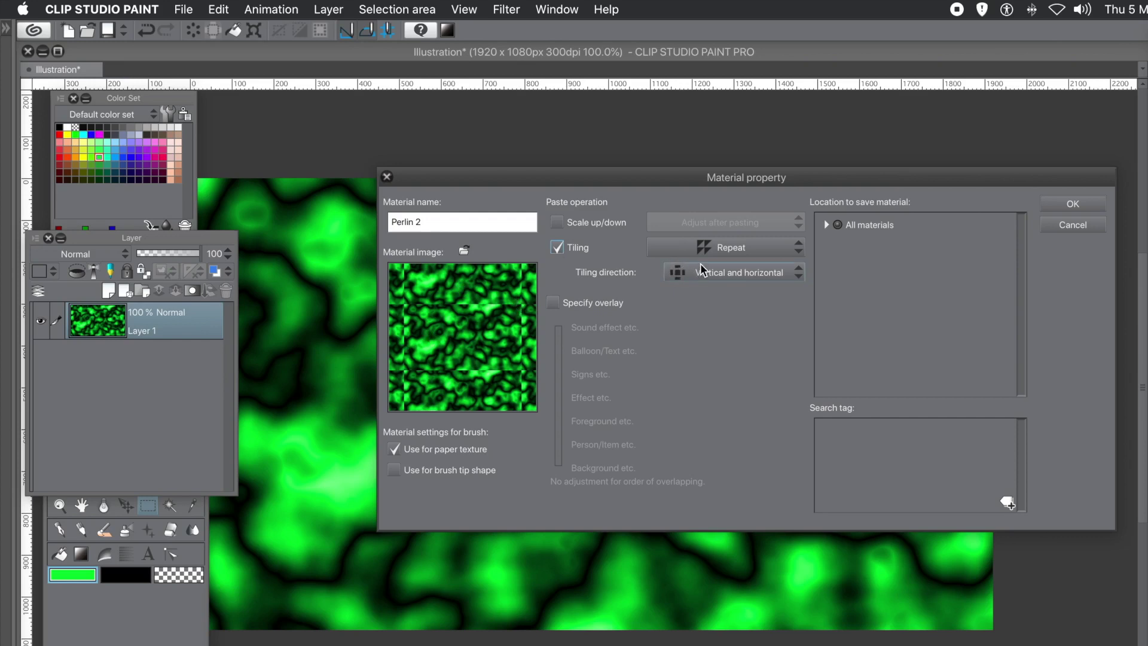
{"action": "left_click", "coordinate": [735, 252]}
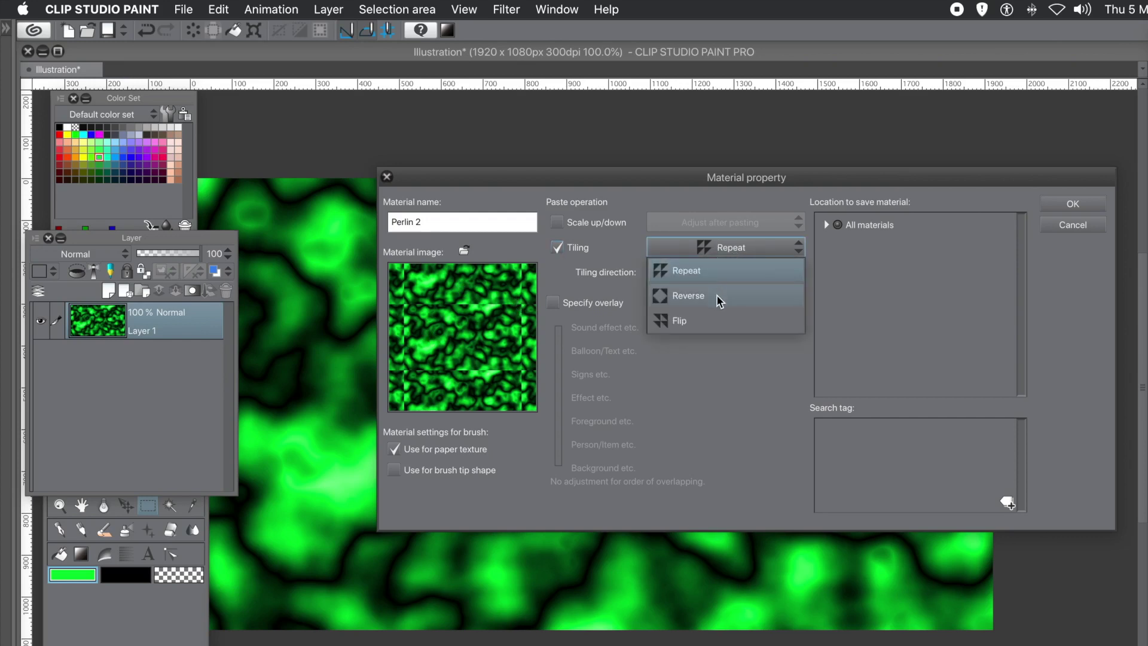
{"action": "left_click", "coordinate": [715, 320]}
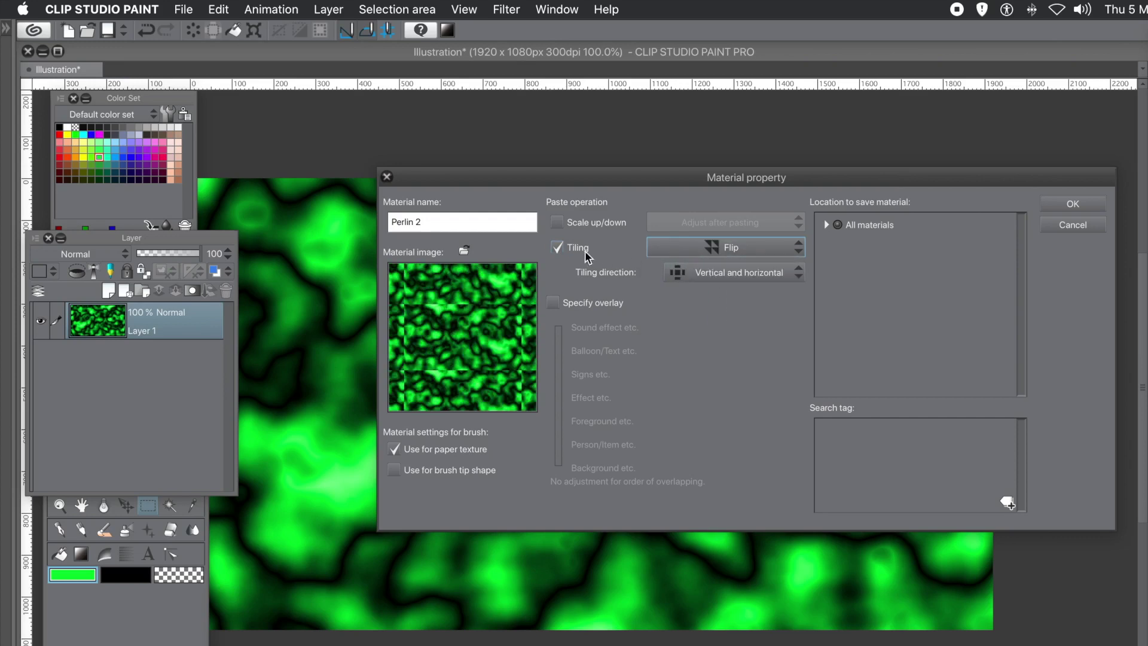
{"action": "left_click", "coordinate": [557, 249]}
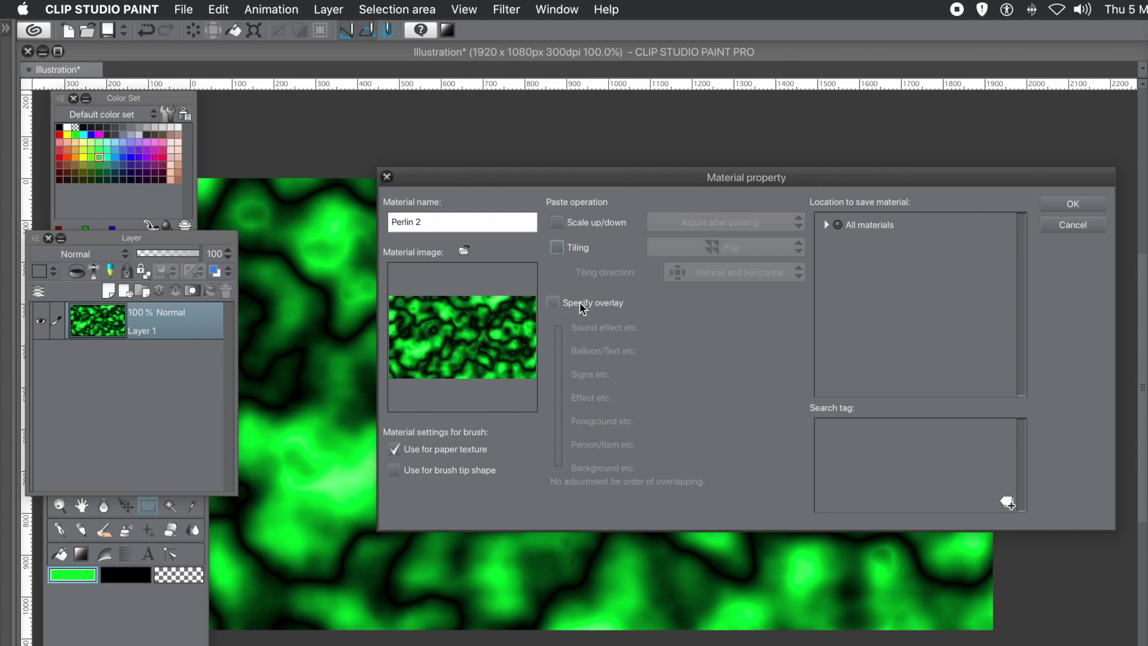
{"action": "left_click", "coordinate": [828, 231]}
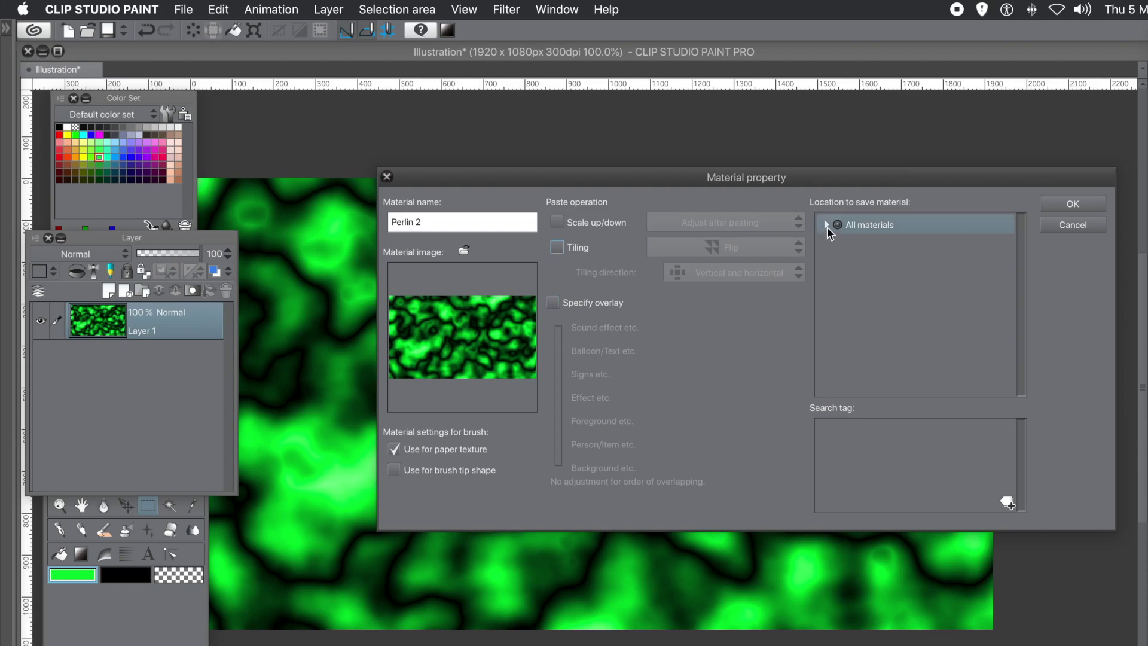
Step: Set the save location to All materials > Color pattern > Background > Artificial
{"action": "left_click", "coordinate": [826, 225]}
{"action": "left_click", "coordinate": [830, 244]}
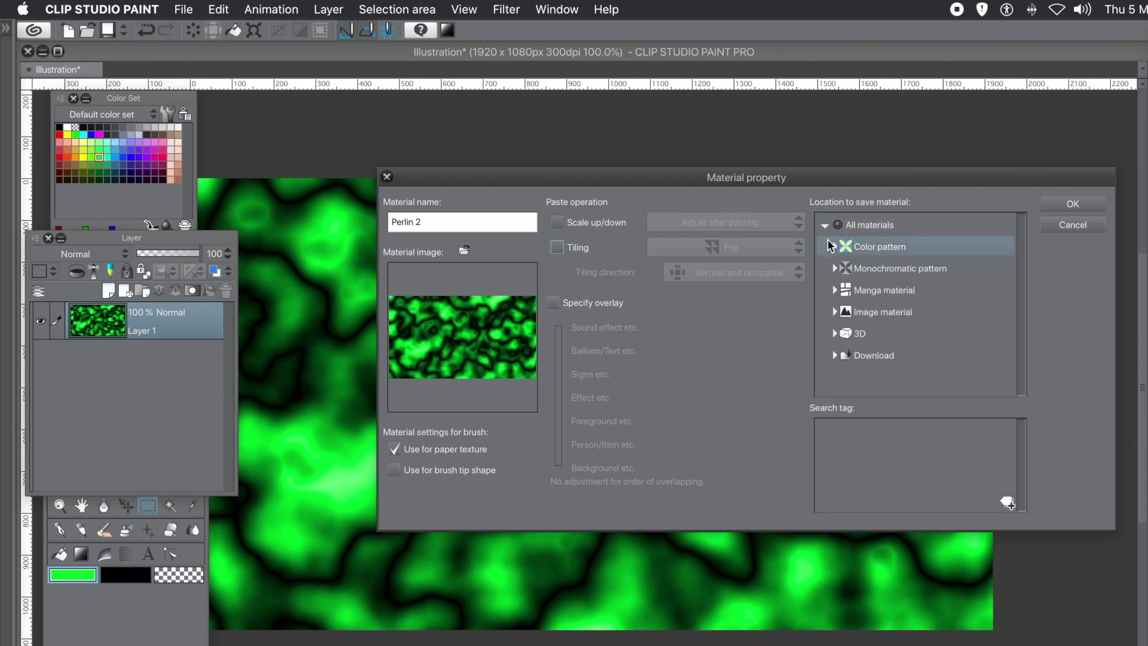
{"action": "left_click", "coordinate": [834, 248]}
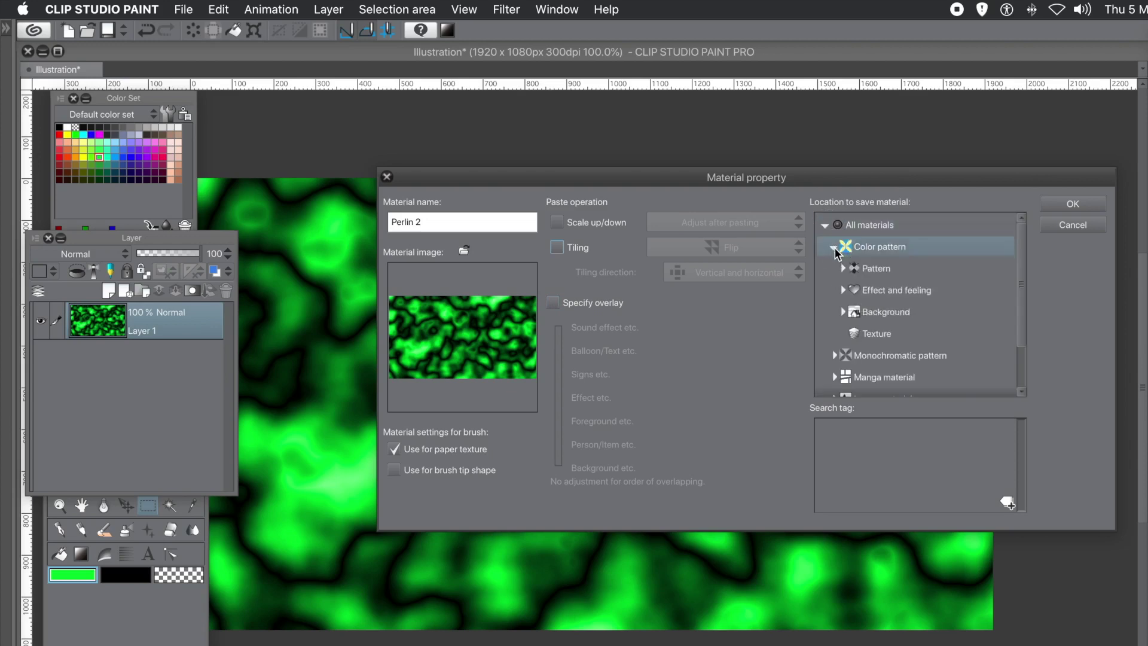
{"action": "left_click", "coordinate": [840, 267]}
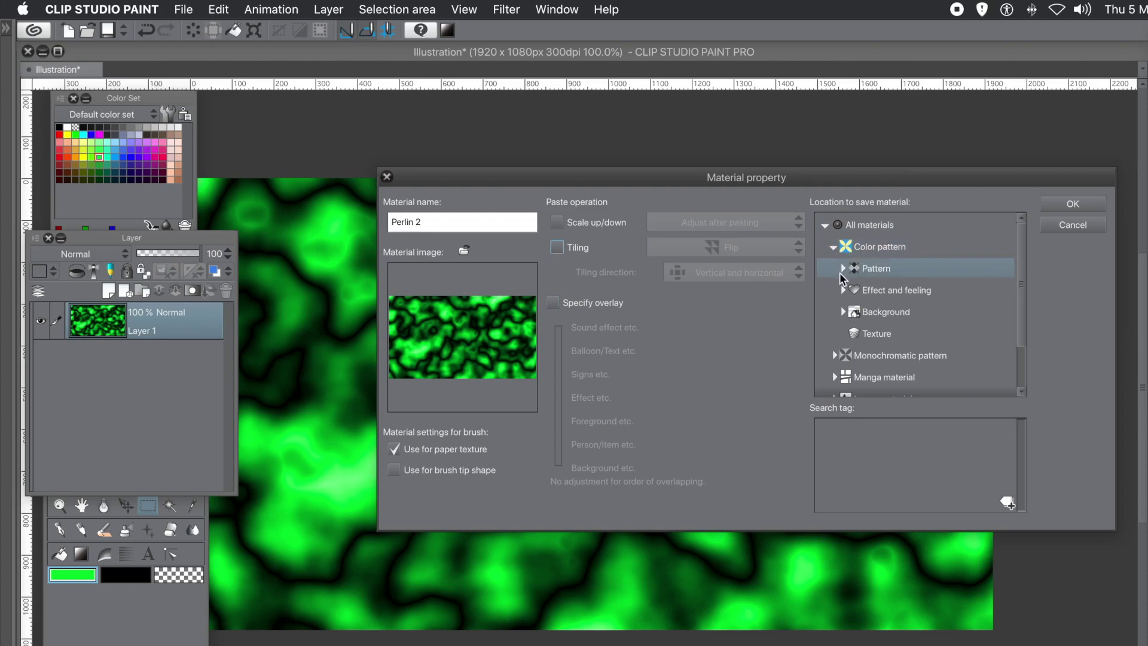
{"action": "left_click", "coordinate": [842, 290]}
{"action": "left_click", "coordinate": [843, 312]}
{"action": "left_click", "coordinate": [843, 312]}
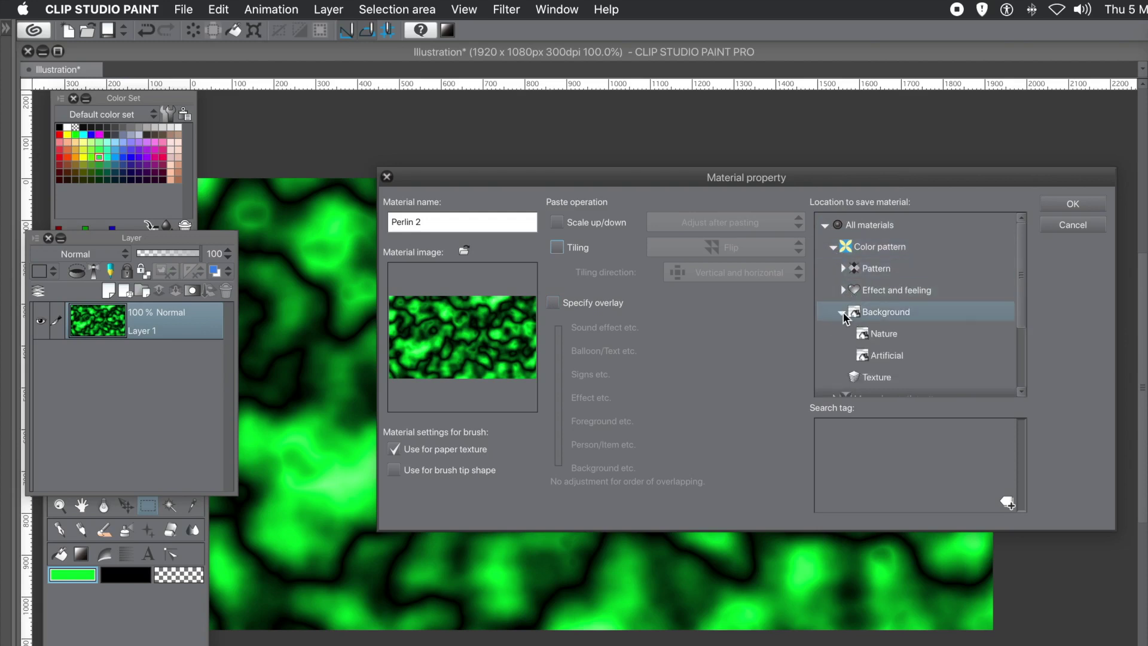
{"action": "left_click", "coordinate": [889, 356]}
{"action": "left_click", "coordinate": [902, 375]}
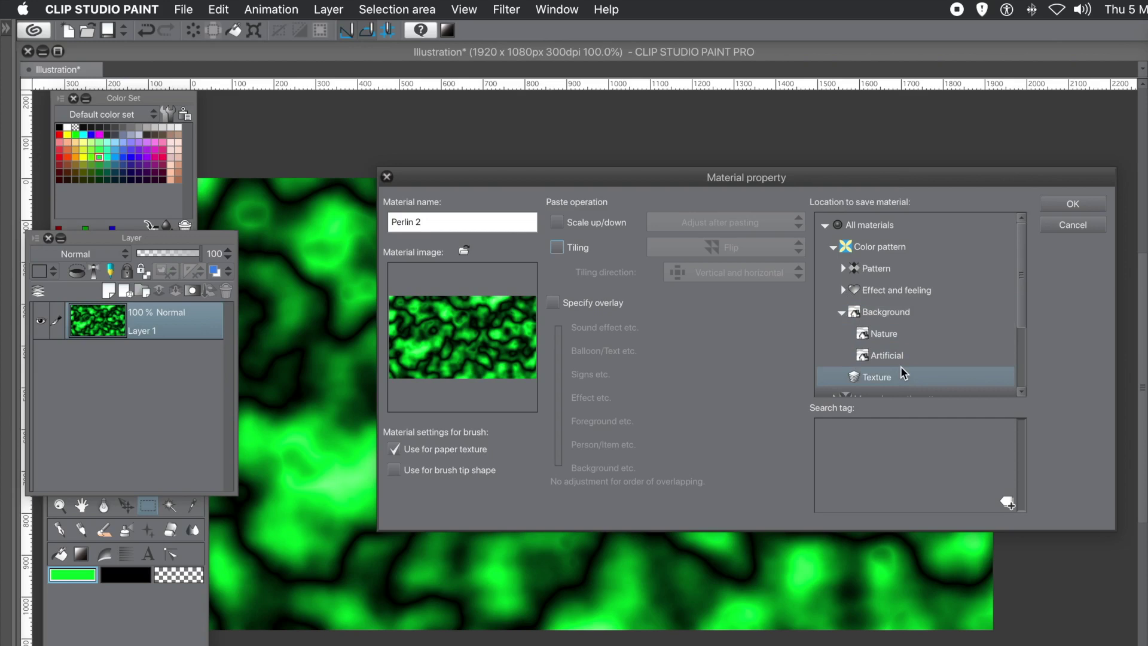
{"action": "left_click", "coordinate": [895, 356]}
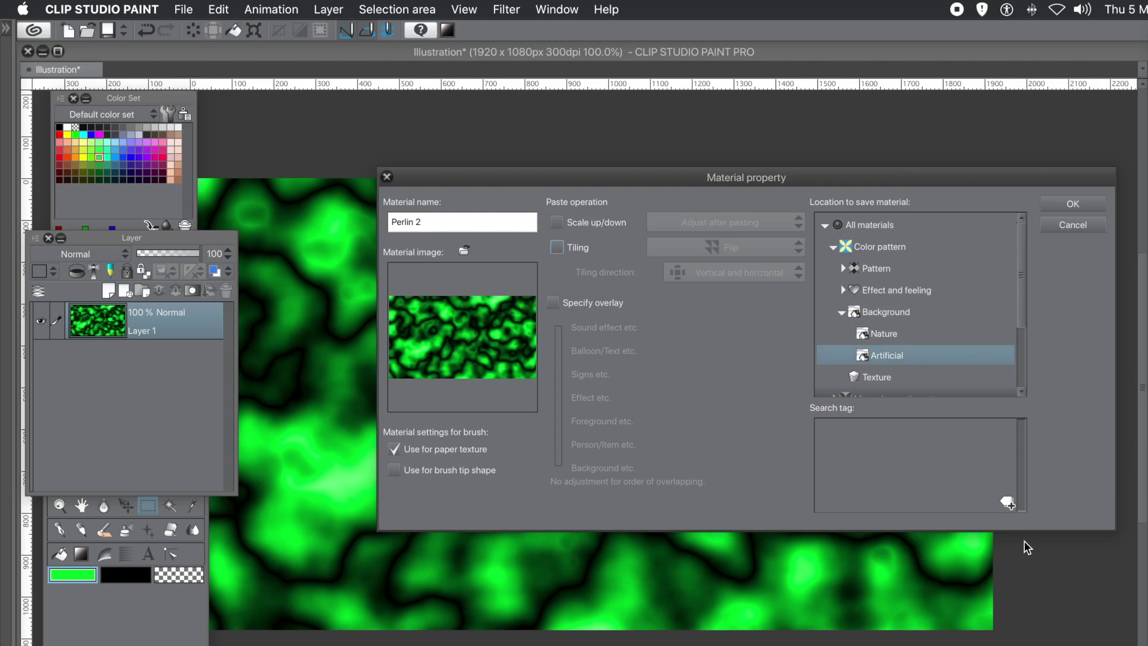
Step: Add the search tag 'perlin' and confirm the material registration
{"action": "left_click", "coordinate": [1007, 504]}
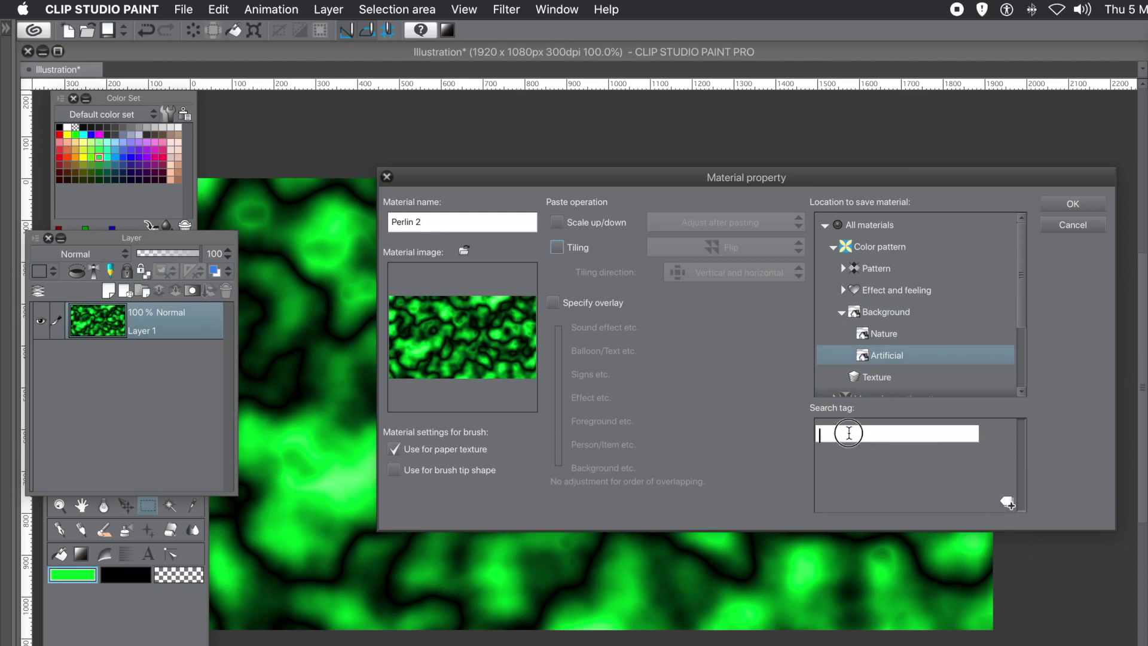
{"action": "type", "text": "perlin"}
{"action": "key", "text": "Return"}
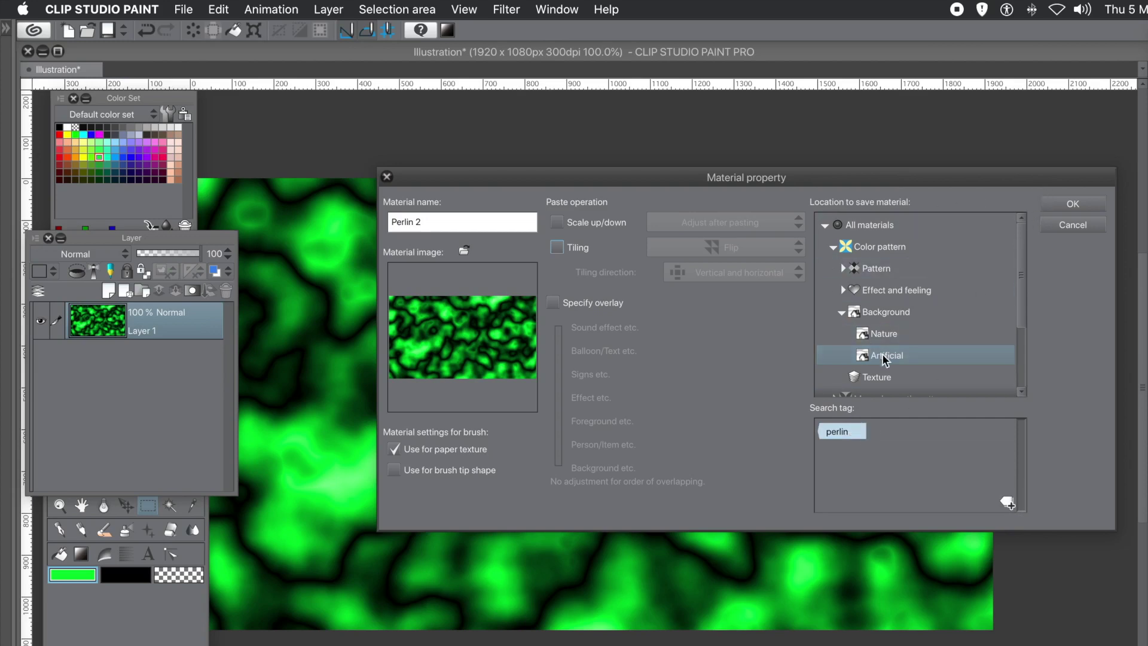
{"action": "left_click", "coordinate": [1079, 203]}
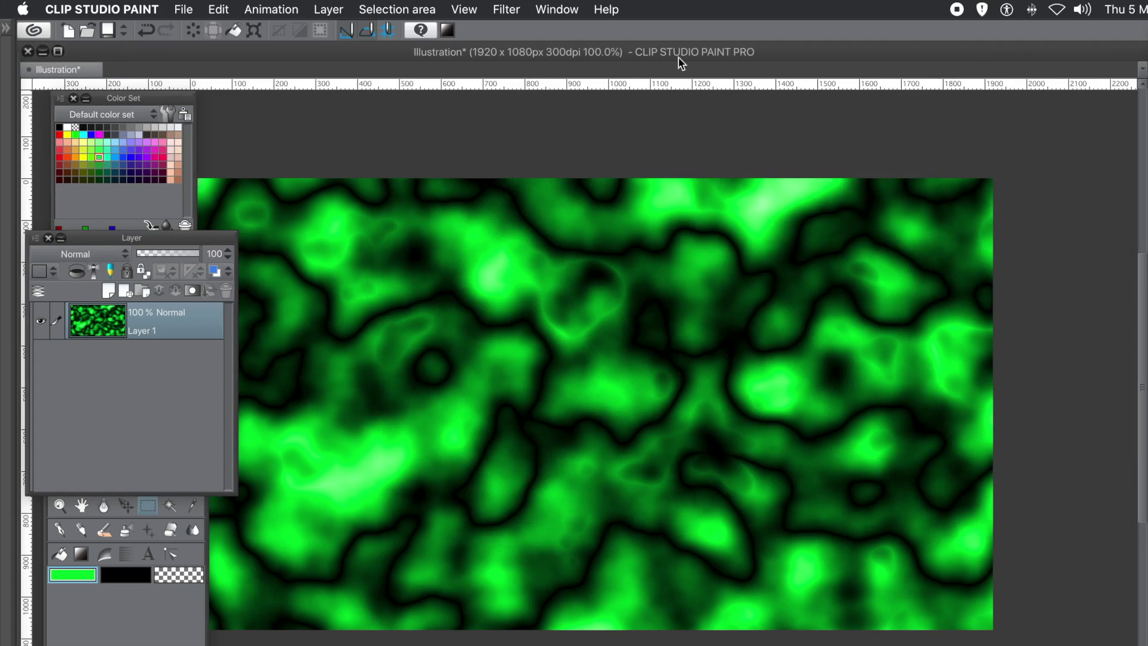
Step: Show the Material [Background] palette to verify Perlin 2 is listed, then close it
{"action": "left_click", "coordinate": [547, 10]}
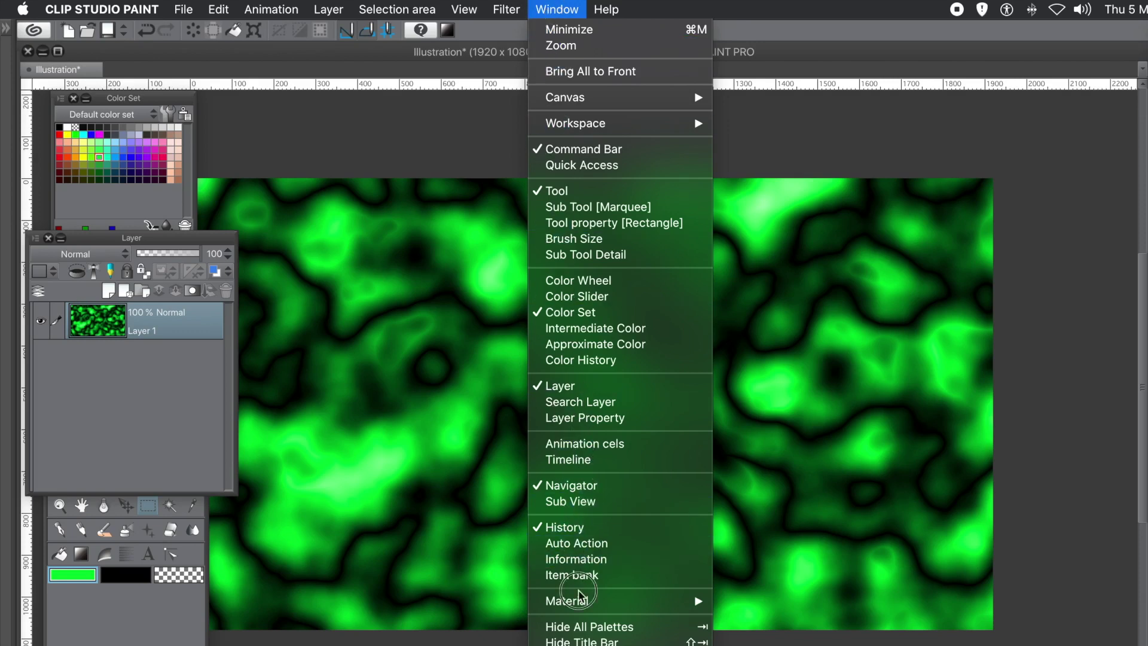
{"action": "mouse_move", "coordinate": [610, 601]}
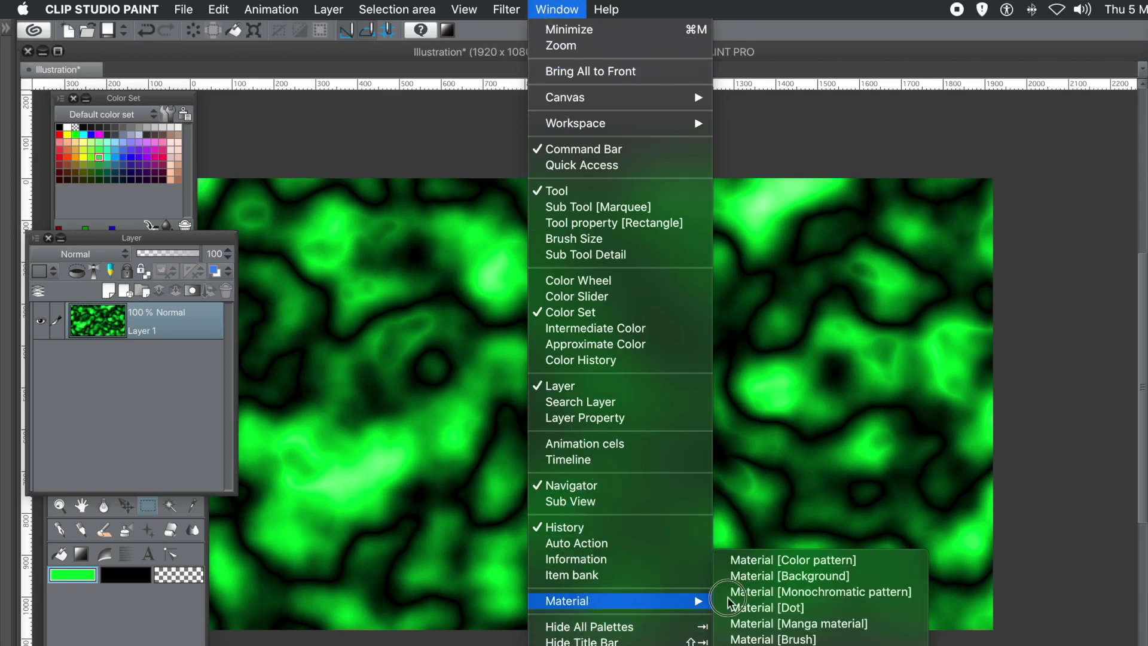
{"action": "left_click", "coordinate": [852, 578]}
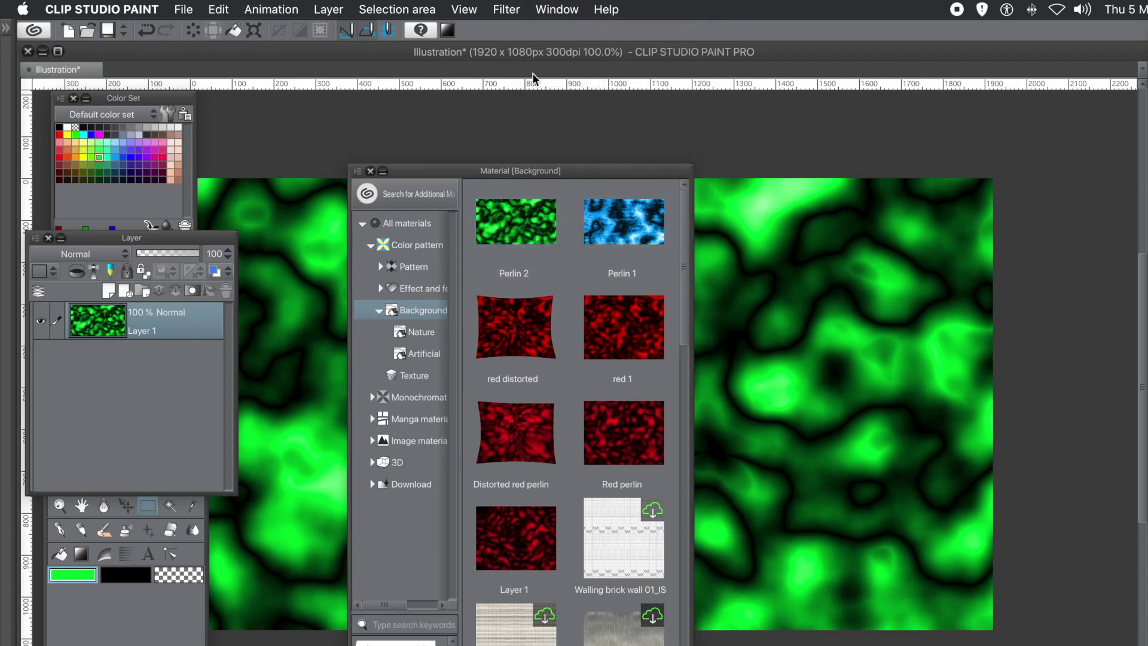
{"action": "left_click", "coordinate": [369, 172]}
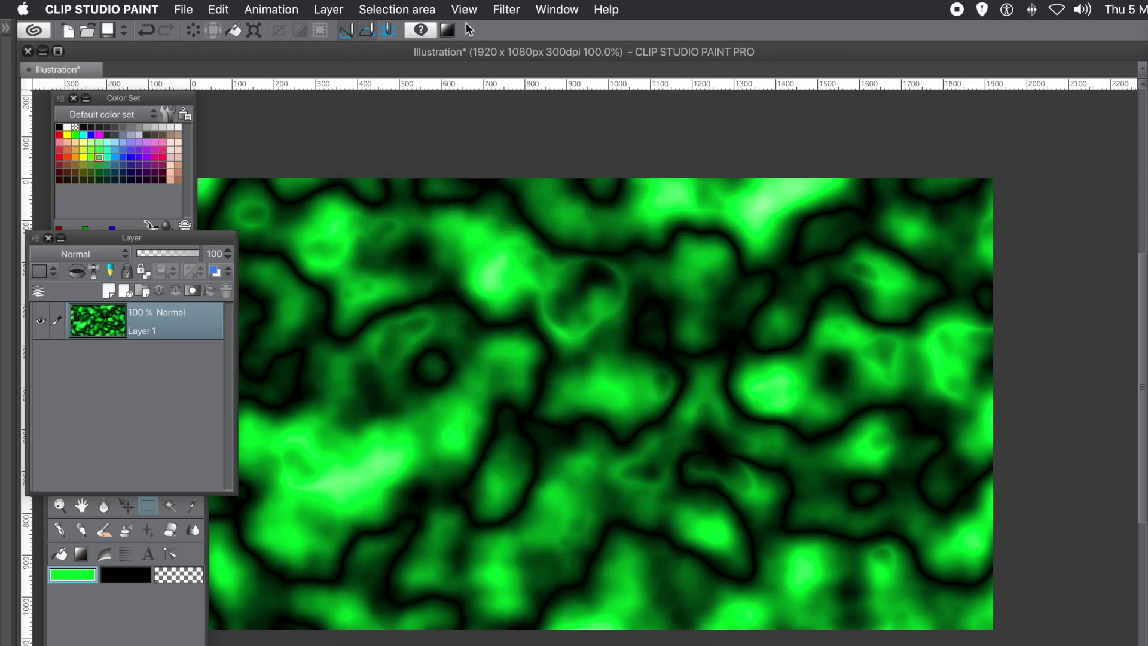